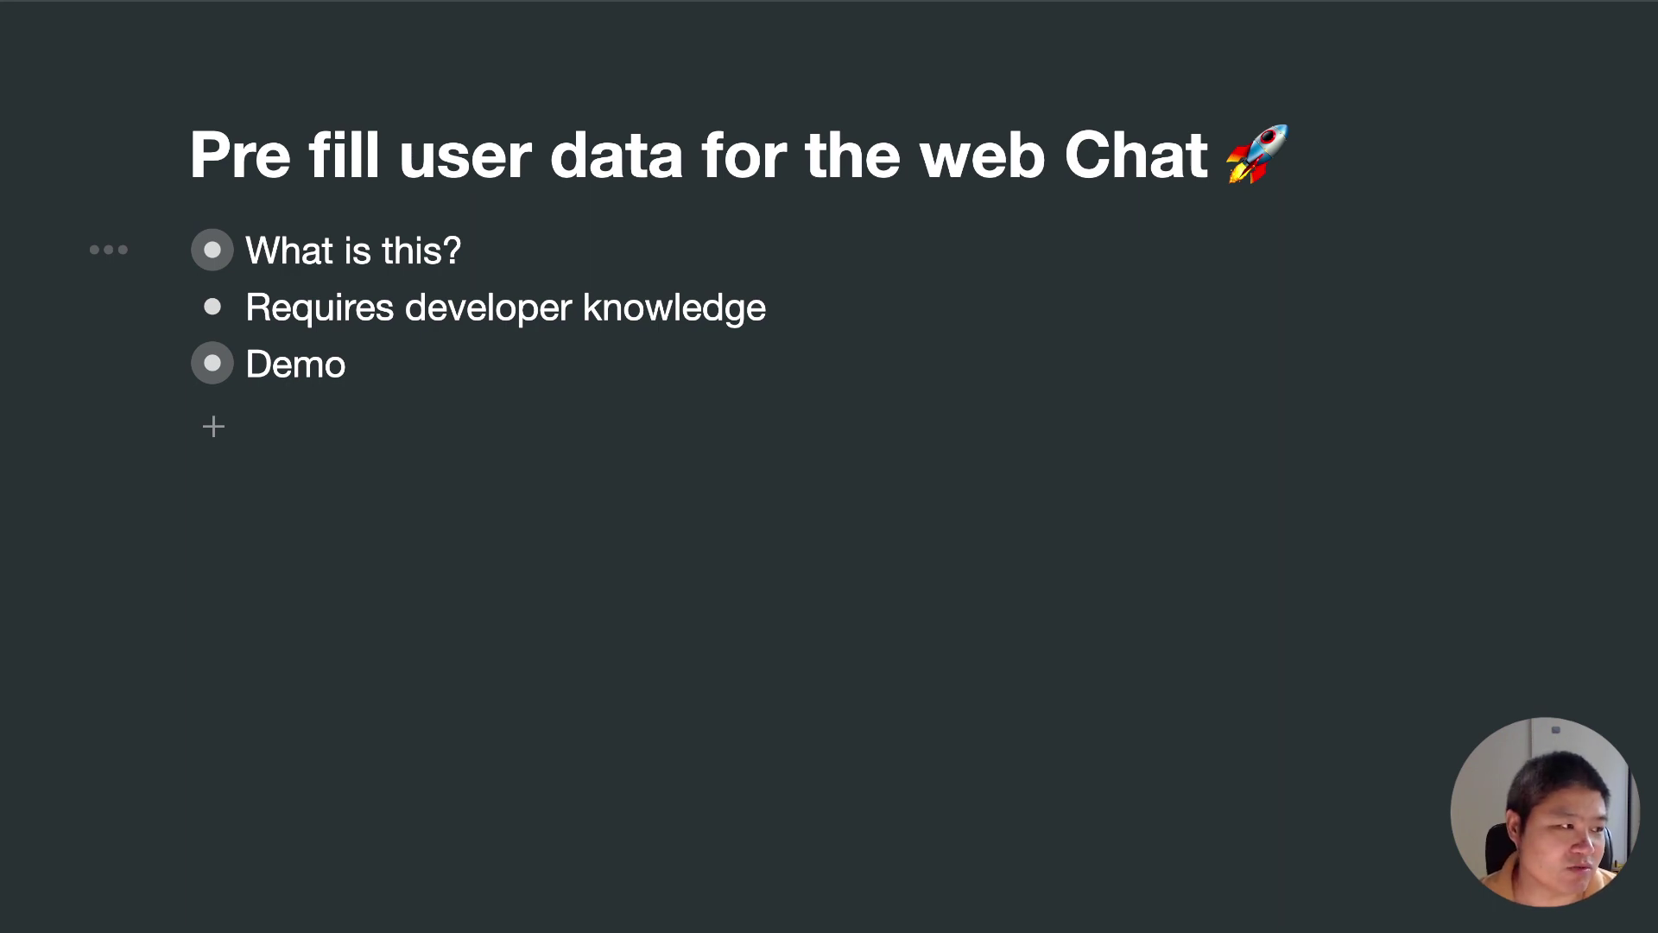
Open the Update user topic under Demo in the outline
left_click(213, 366)
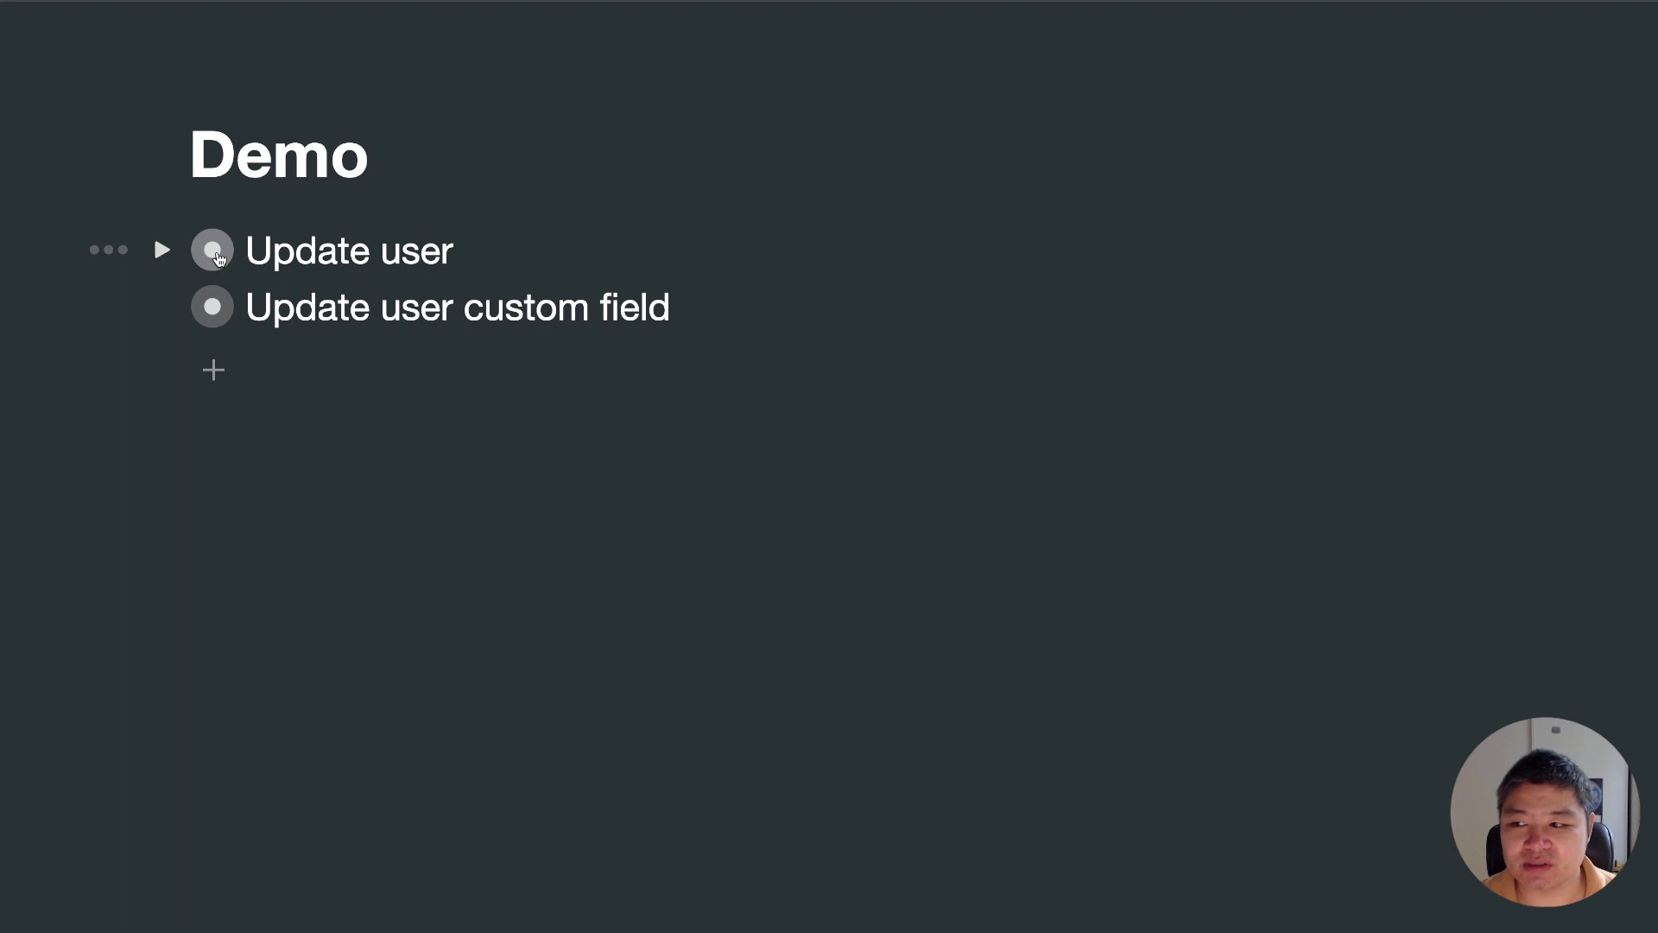
left_click(213, 251)
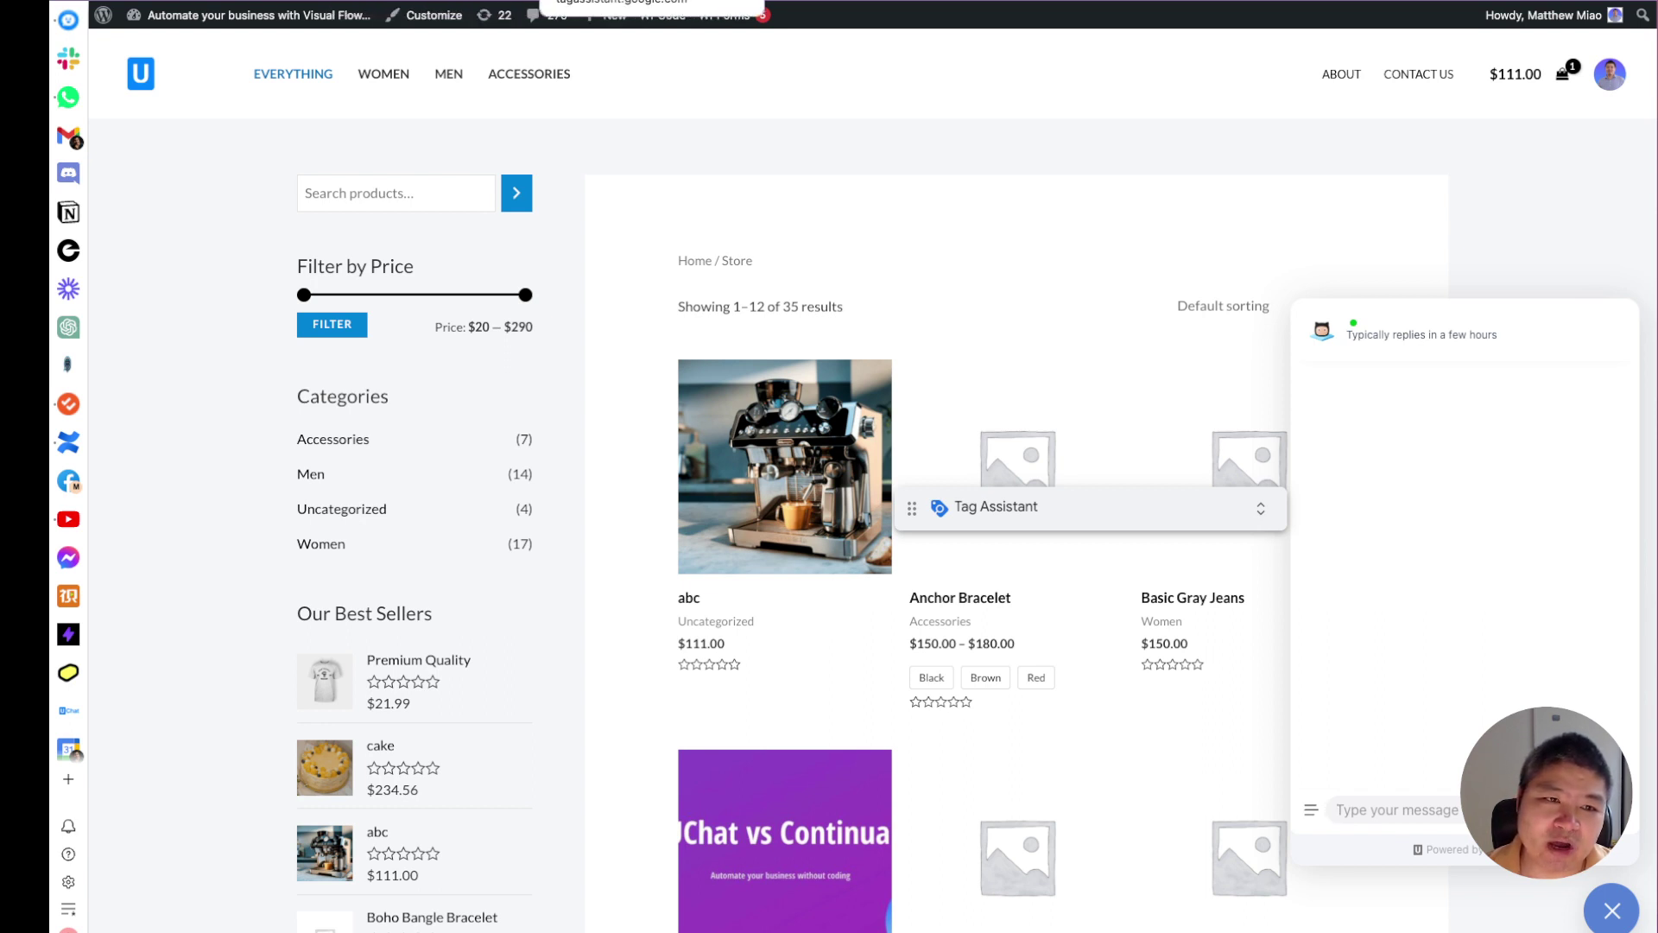
Switch to Tag Assistant and examine the visitor values in the data layer and the variables of the Container Loaded event
left_click(442, 3)
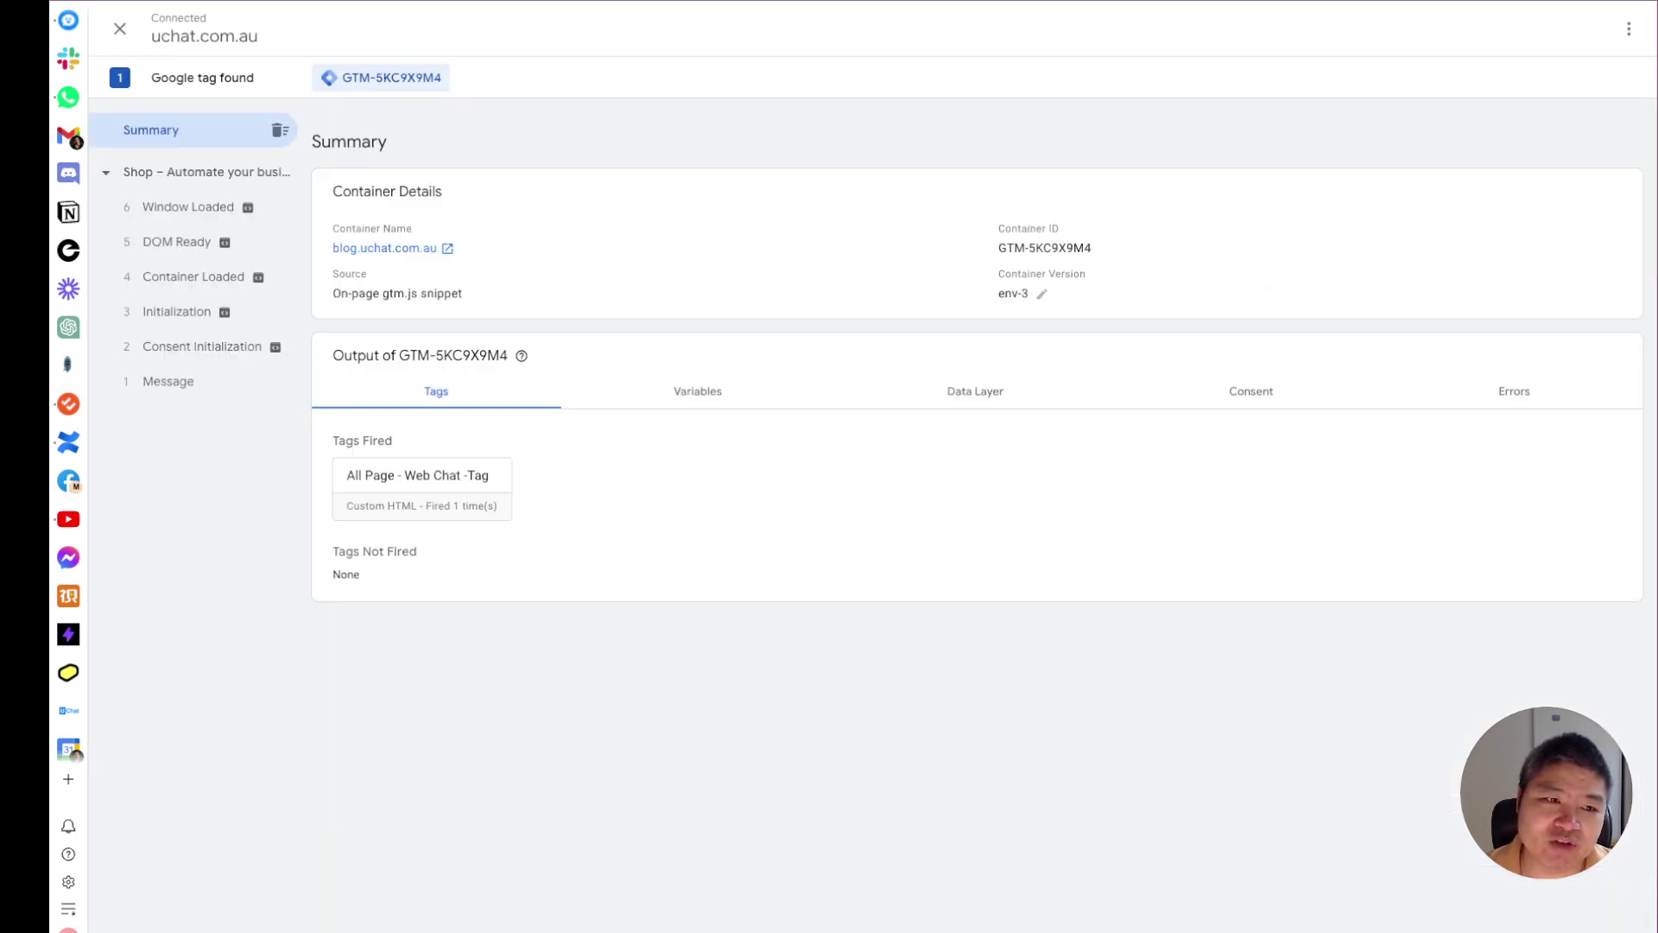
left_click(1007, 392)
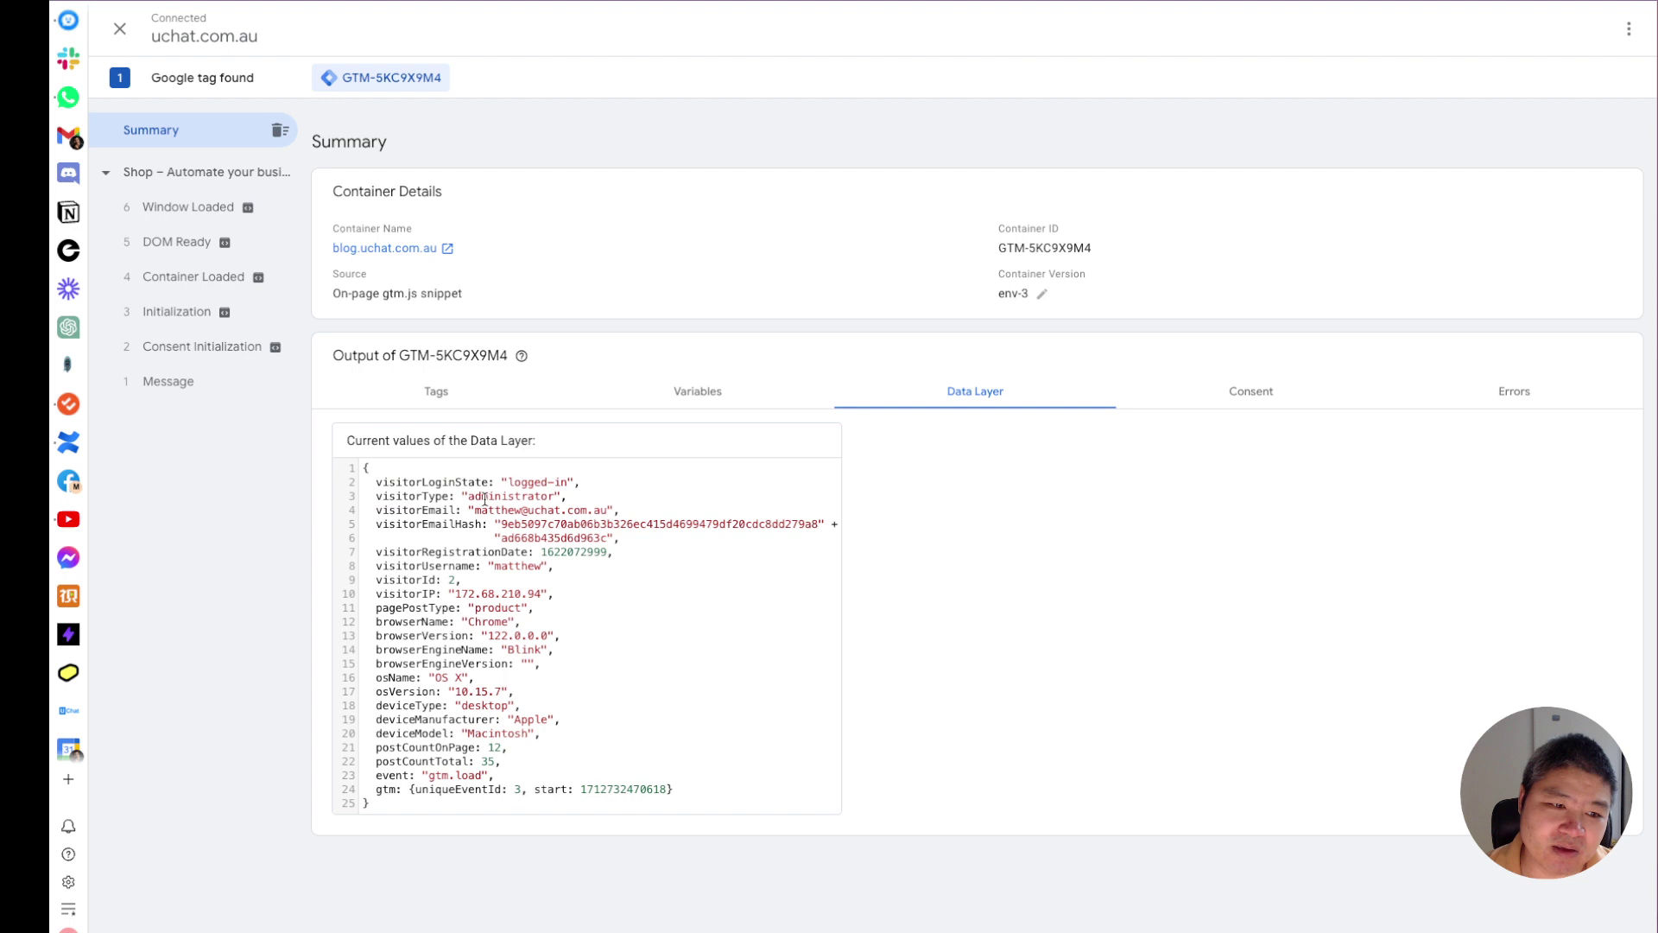
left_click_drag(474, 509, 624, 513)
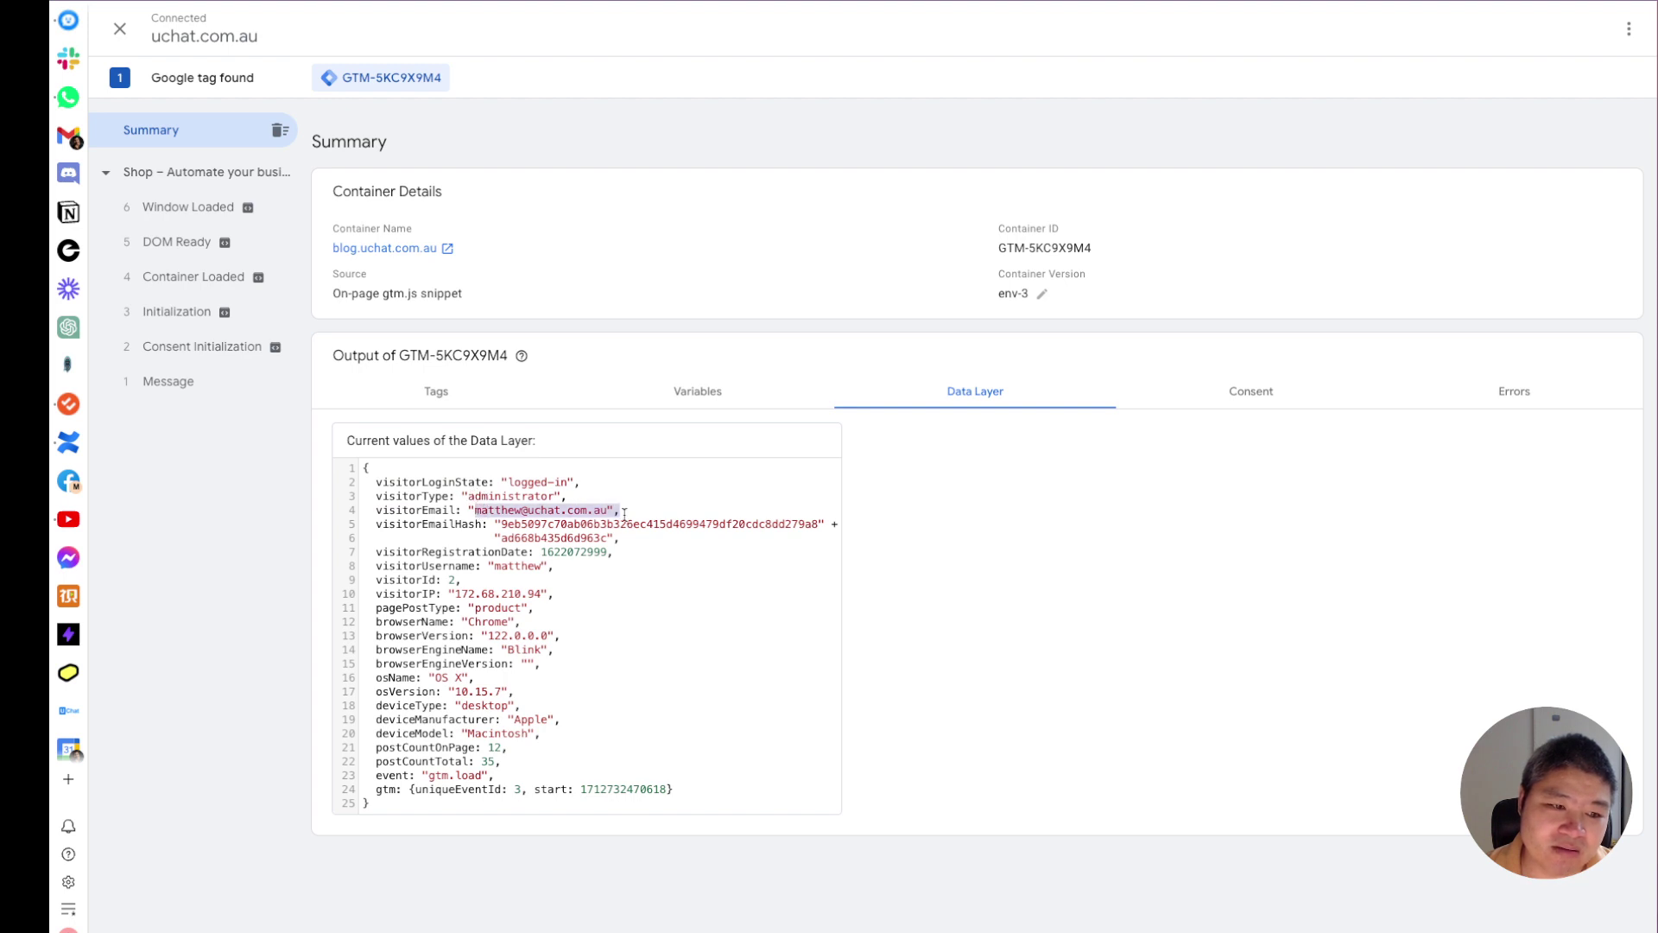
left_click_drag(469, 496, 557, 496)
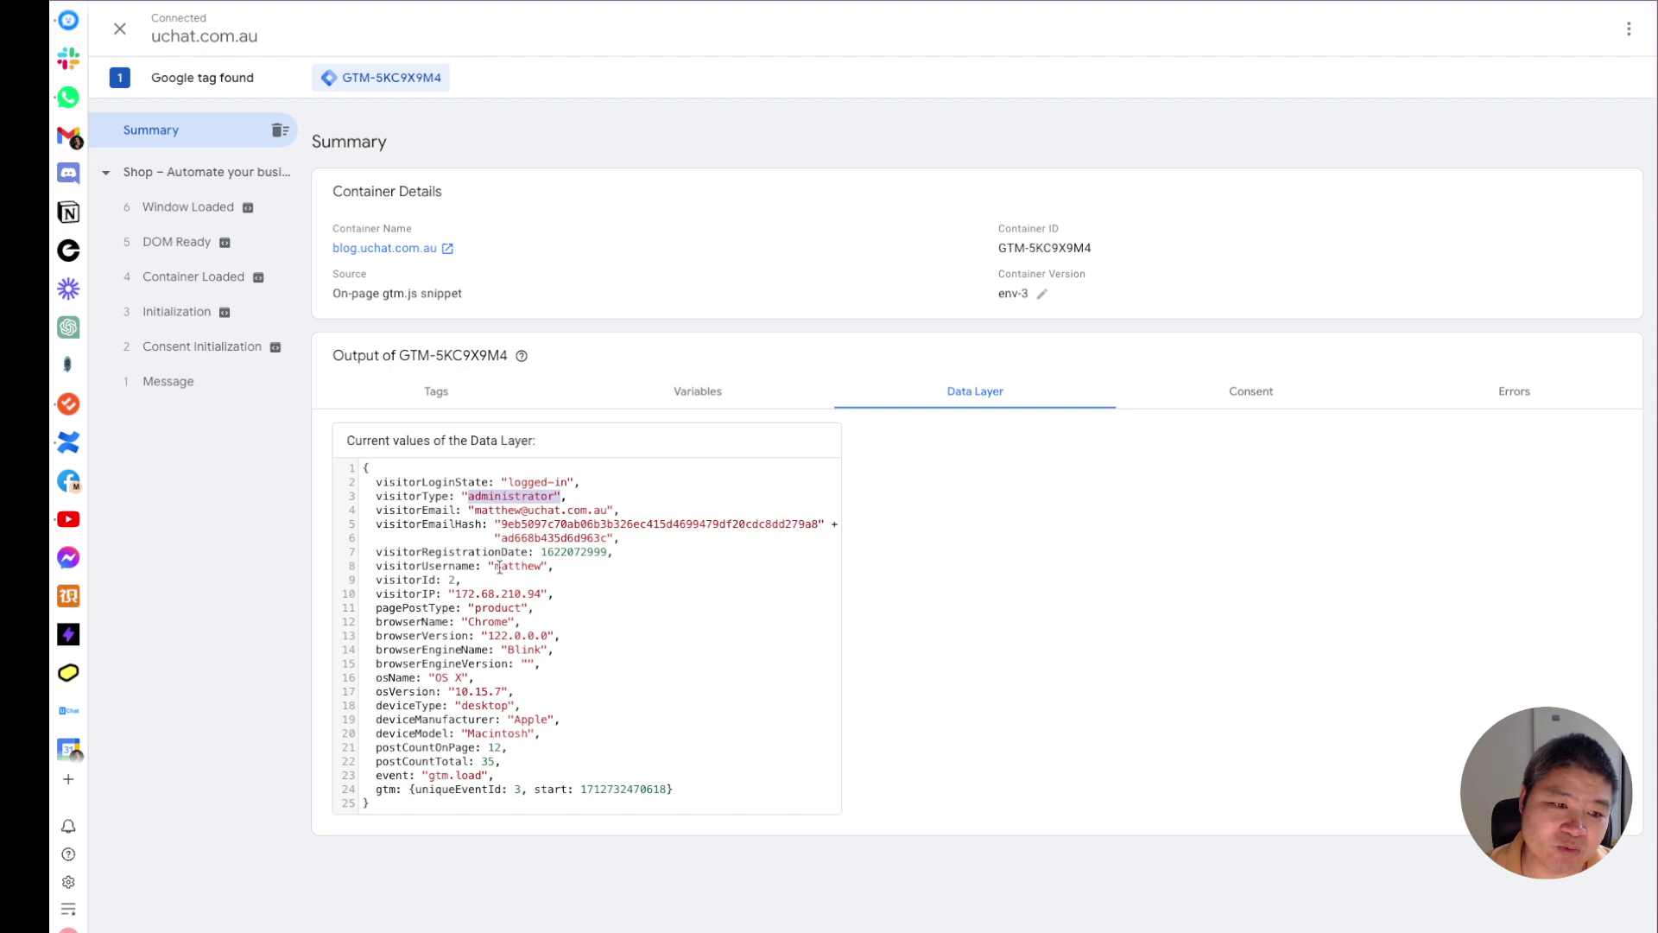
left_click_drag(490, 562, 555, 565)
left_click_drag(447, 580, 458, 579)
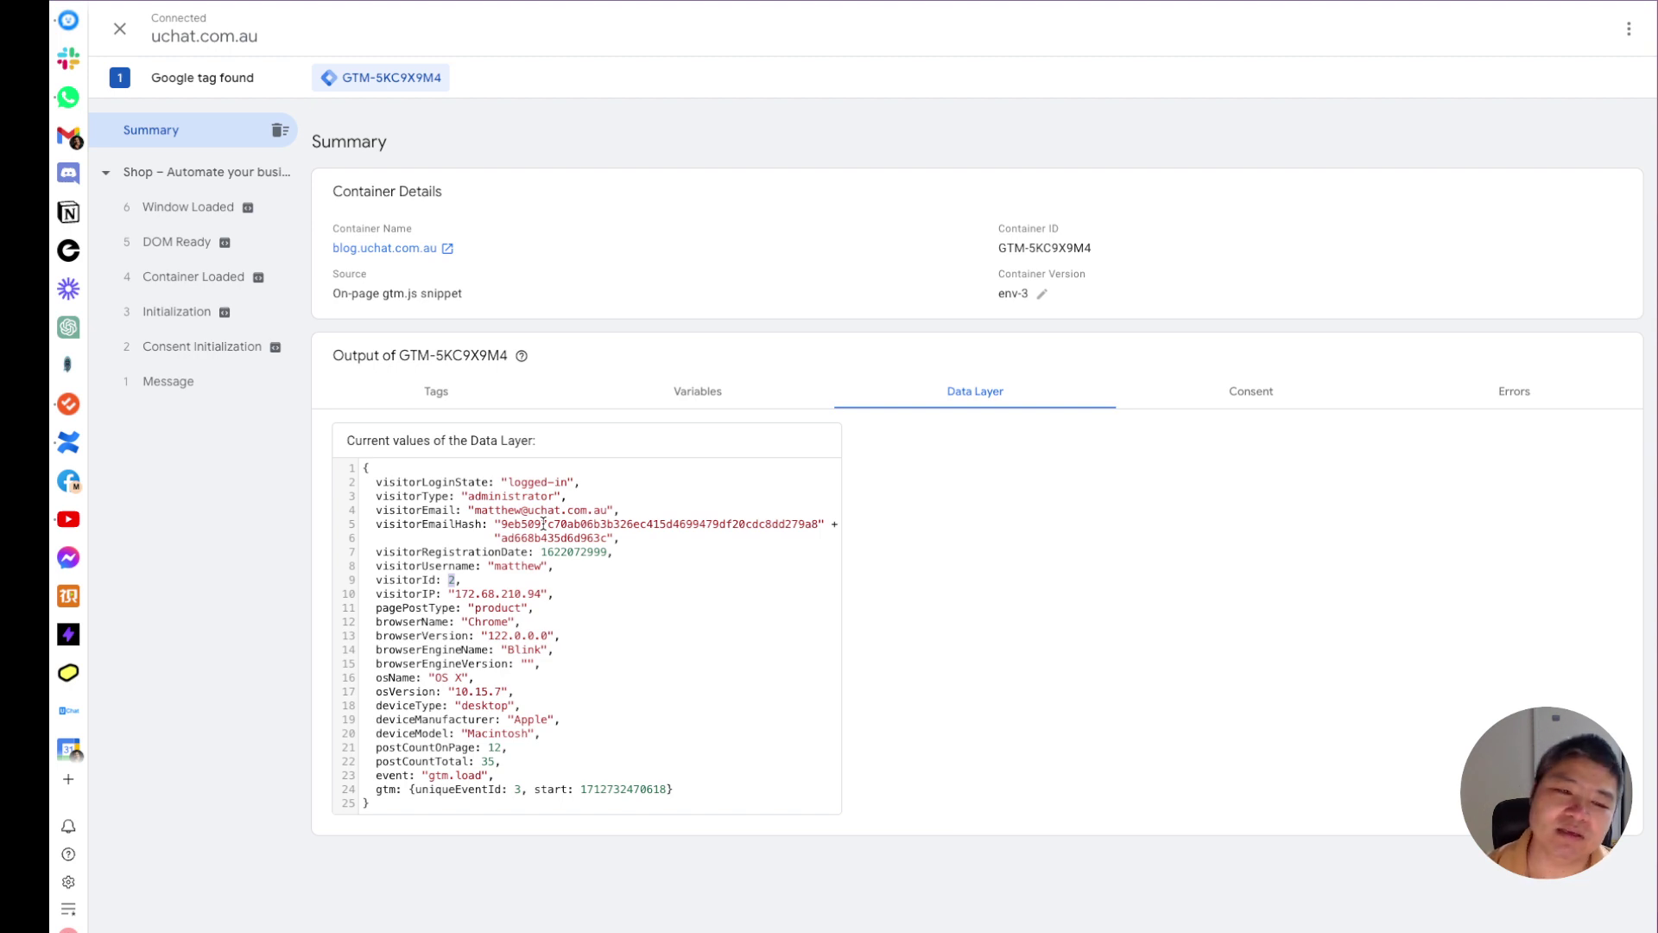
left_click(695, 391)
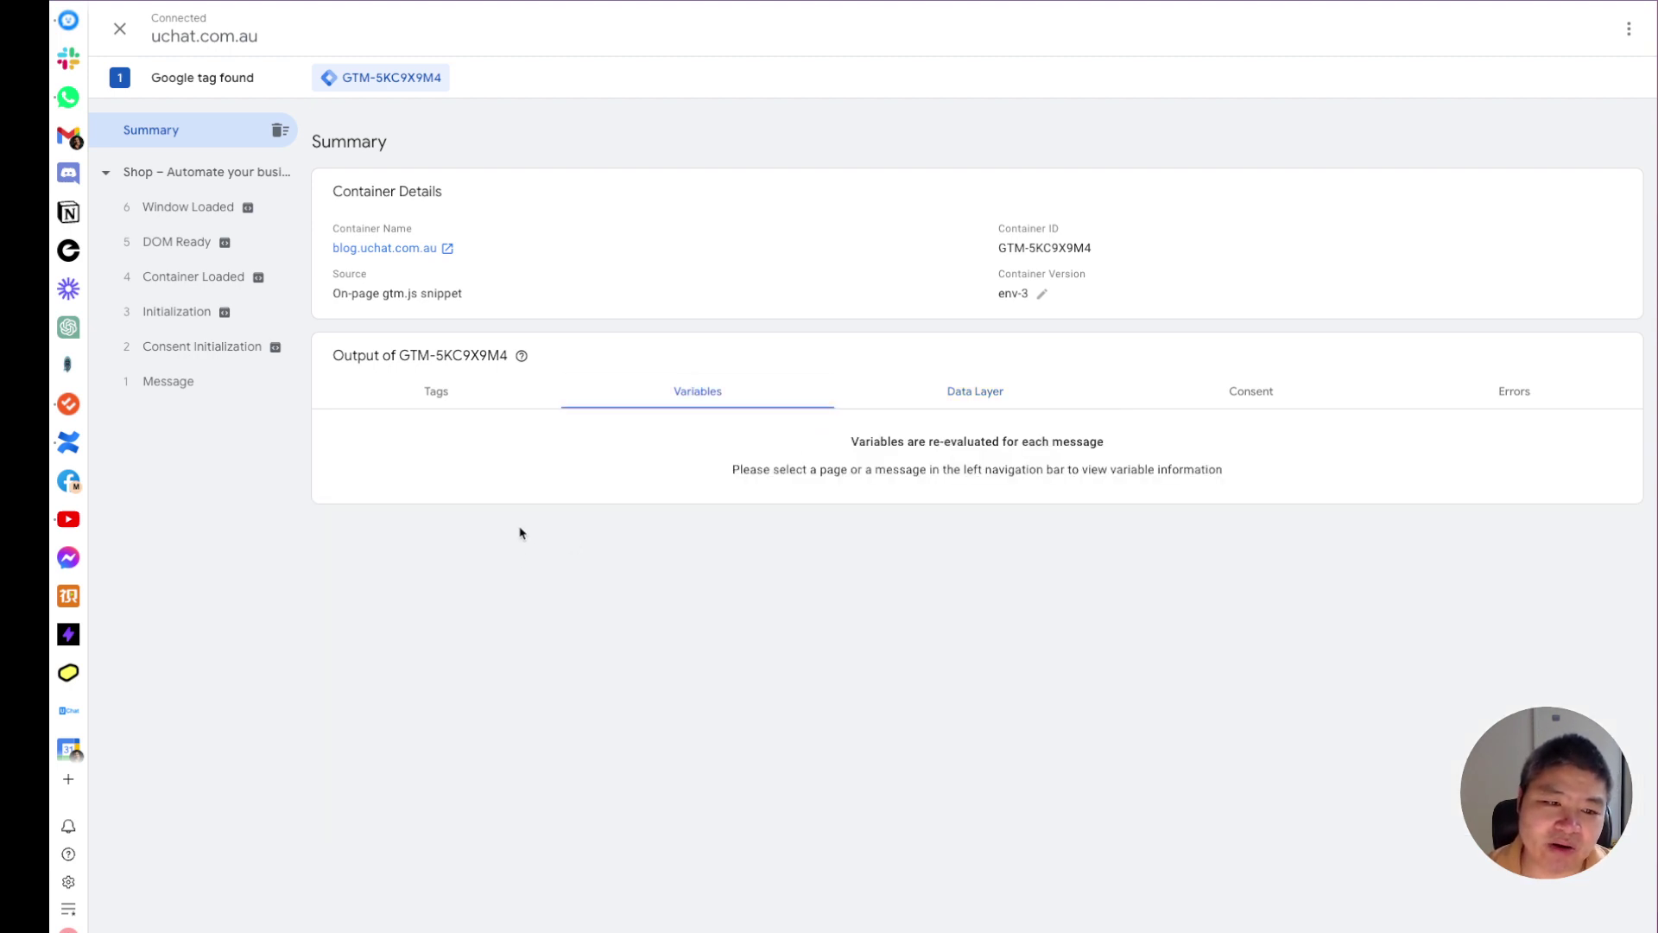
left_click(221, 277)
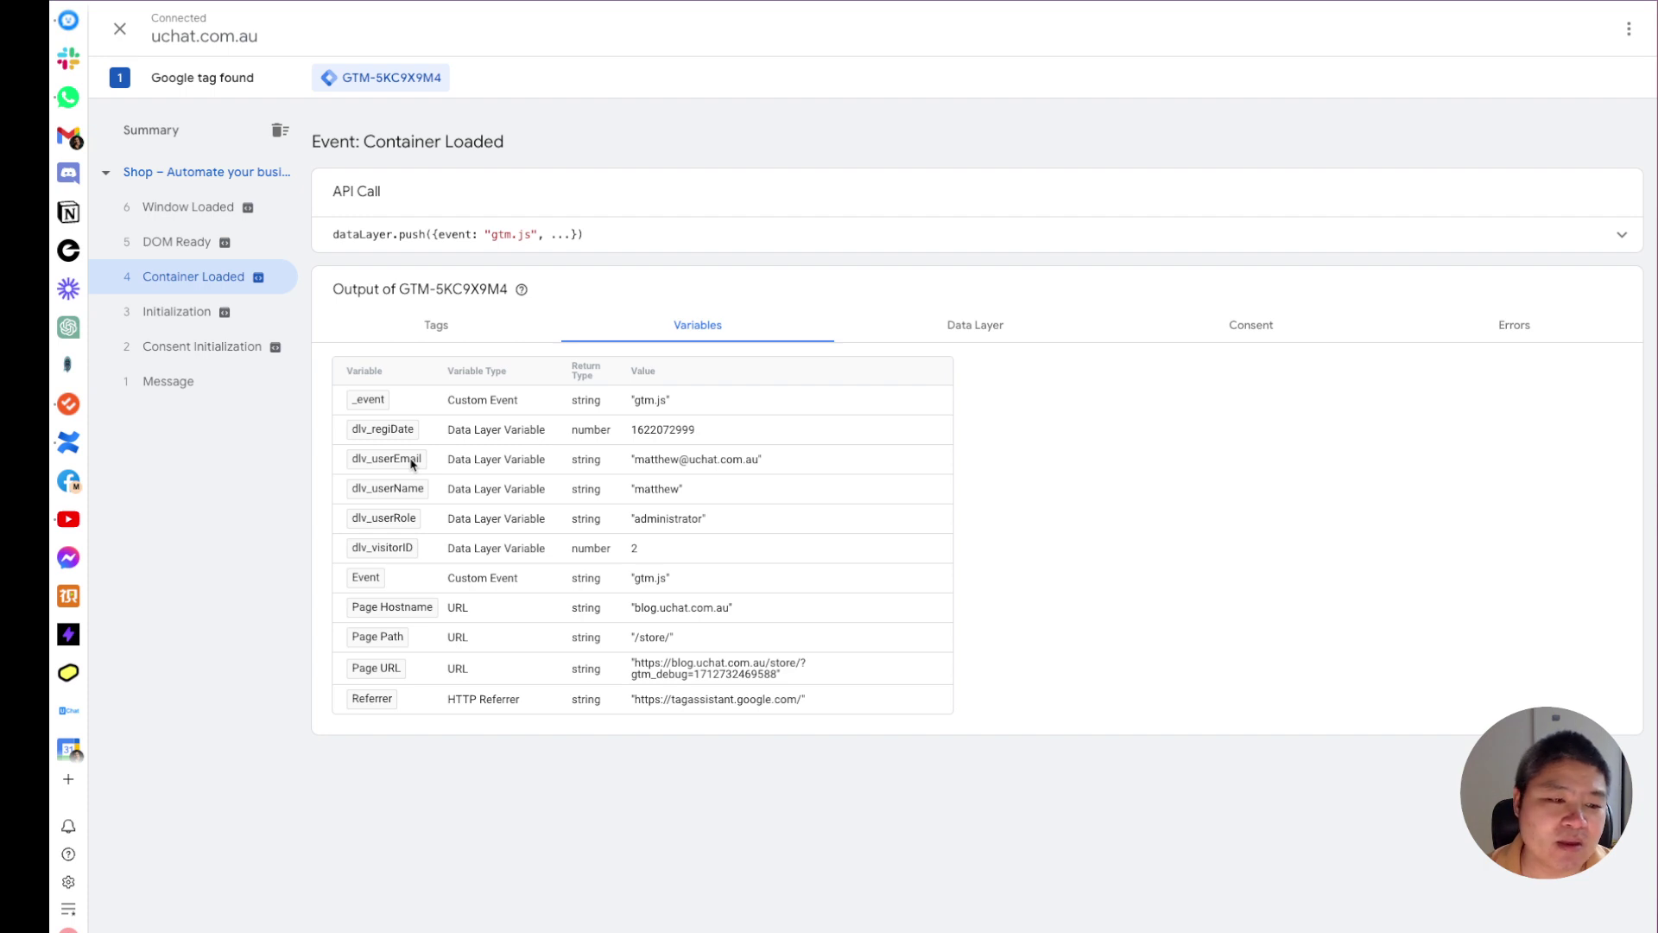
Open All Page - Web Chat -Tag in Tag Manager and review its widget script line and the chatbot:ready setUser block
left_click(648, 2)
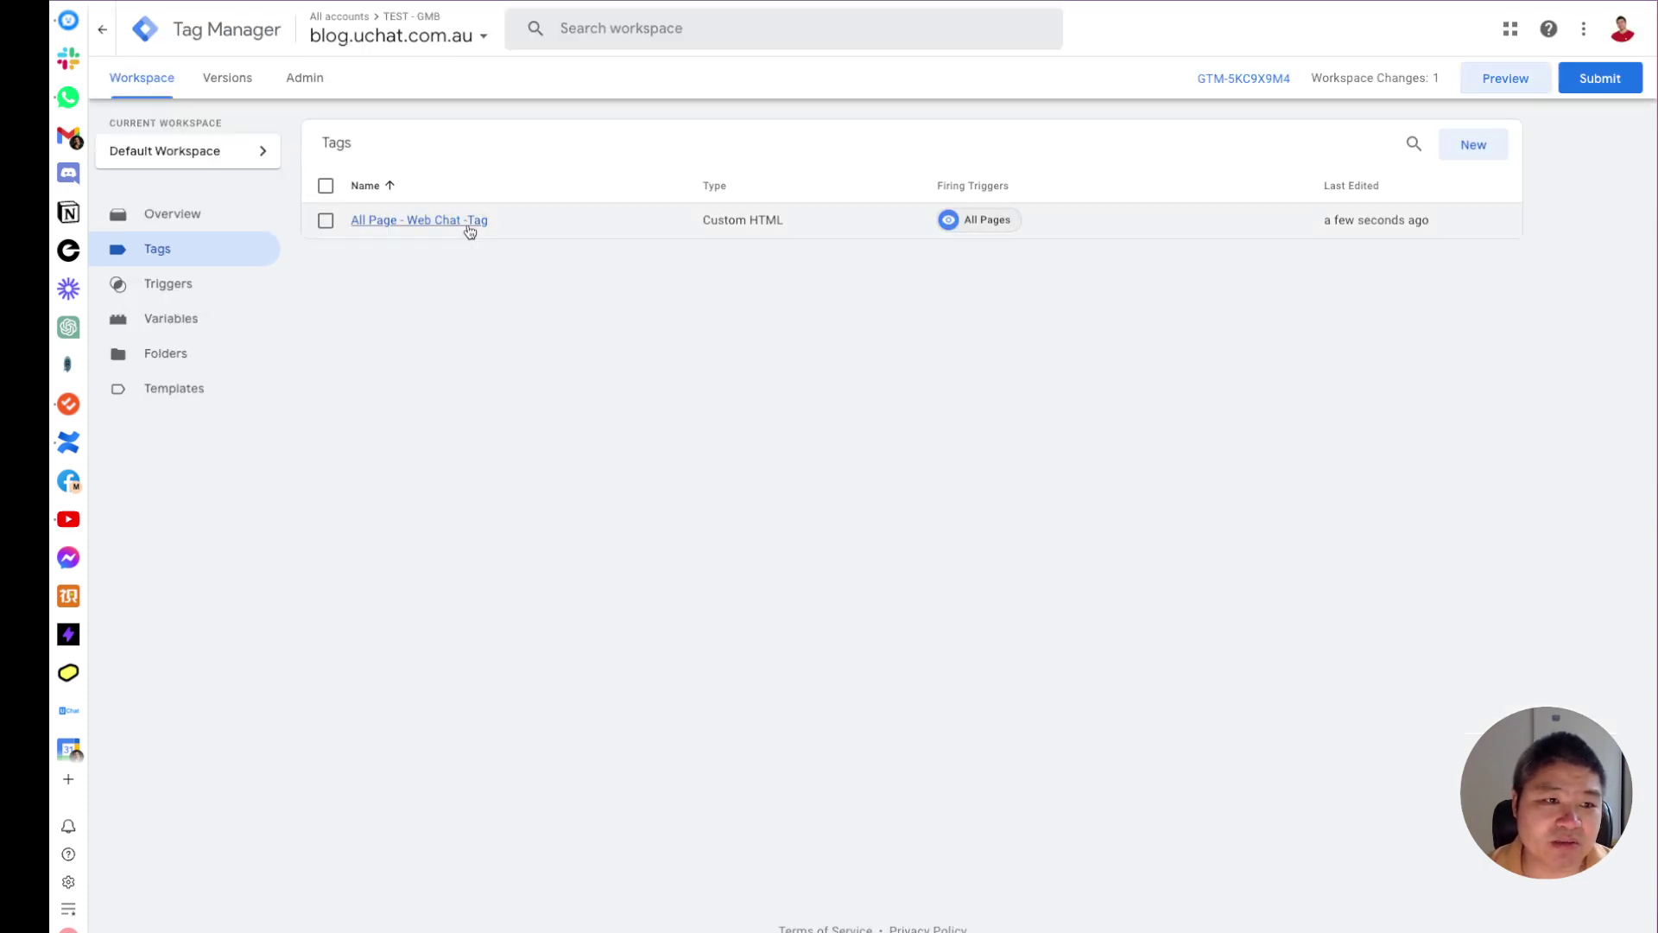
left_click(414, 222)
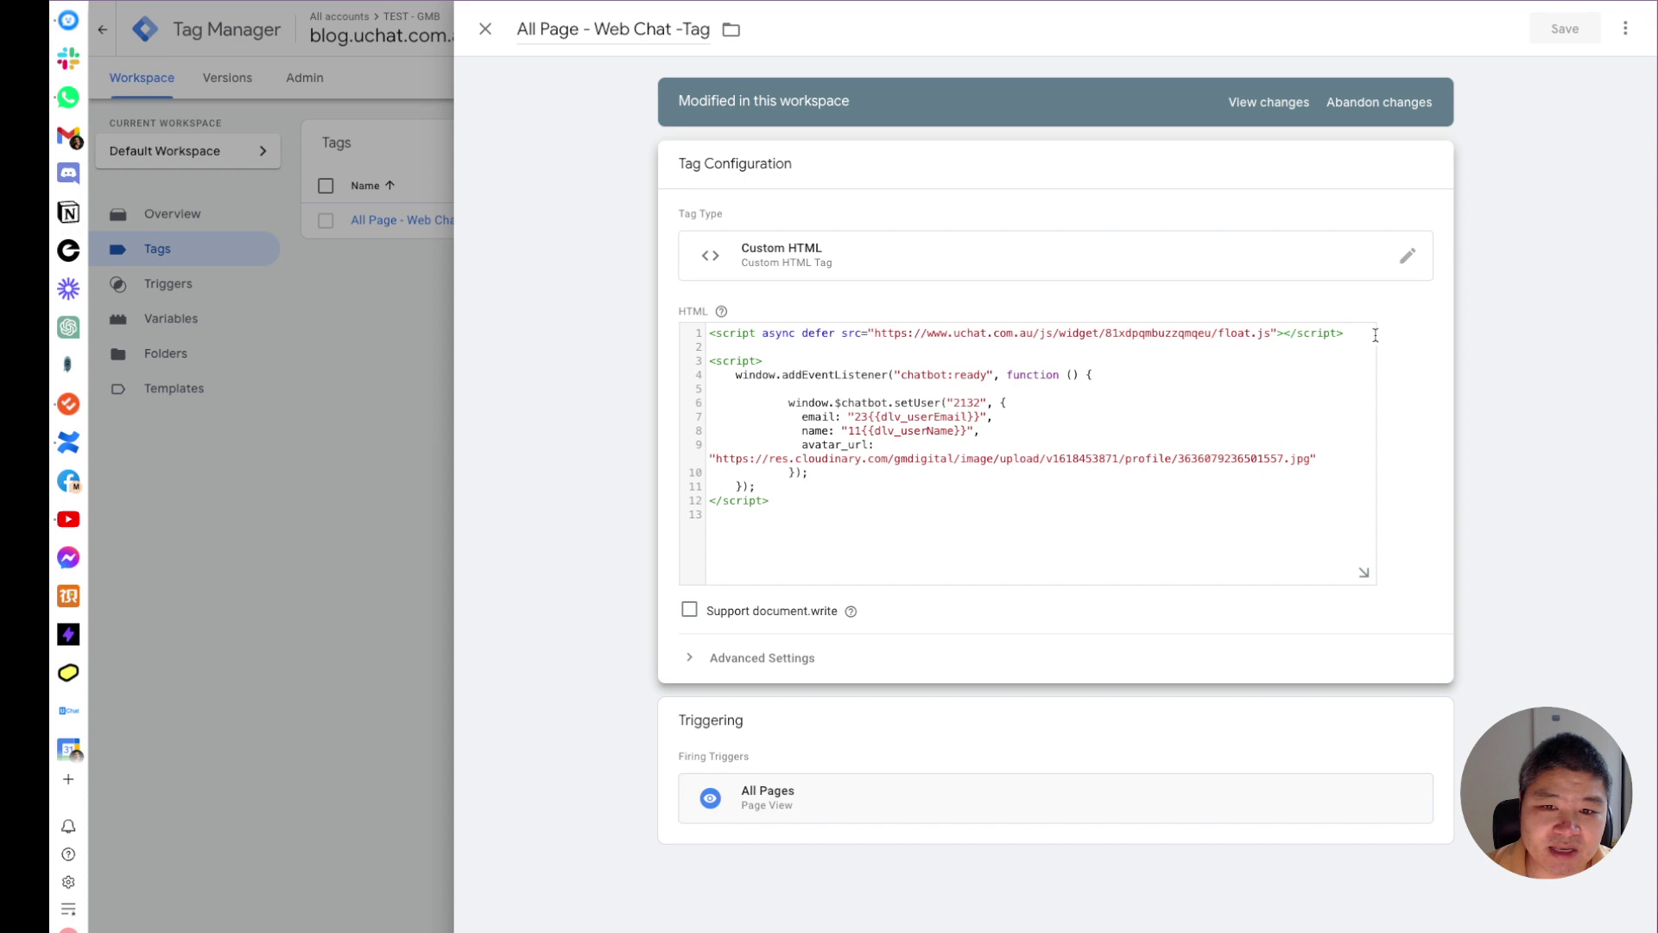
left_click_drag(1353, 335, 663, 342)
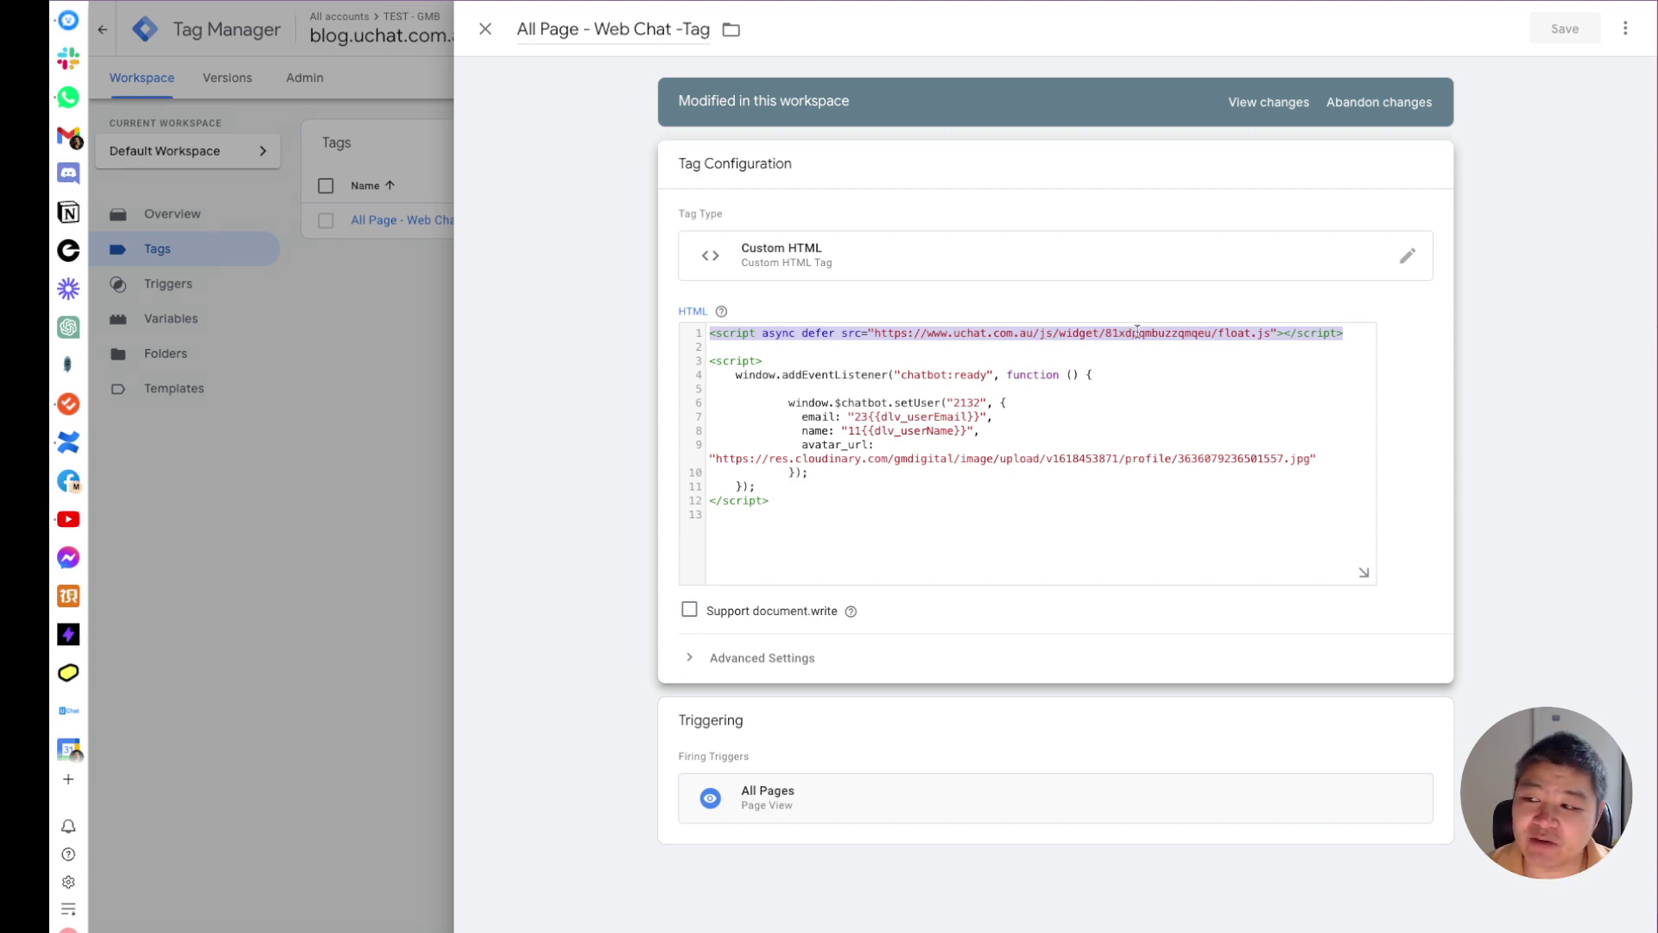
left_click(722, 361)
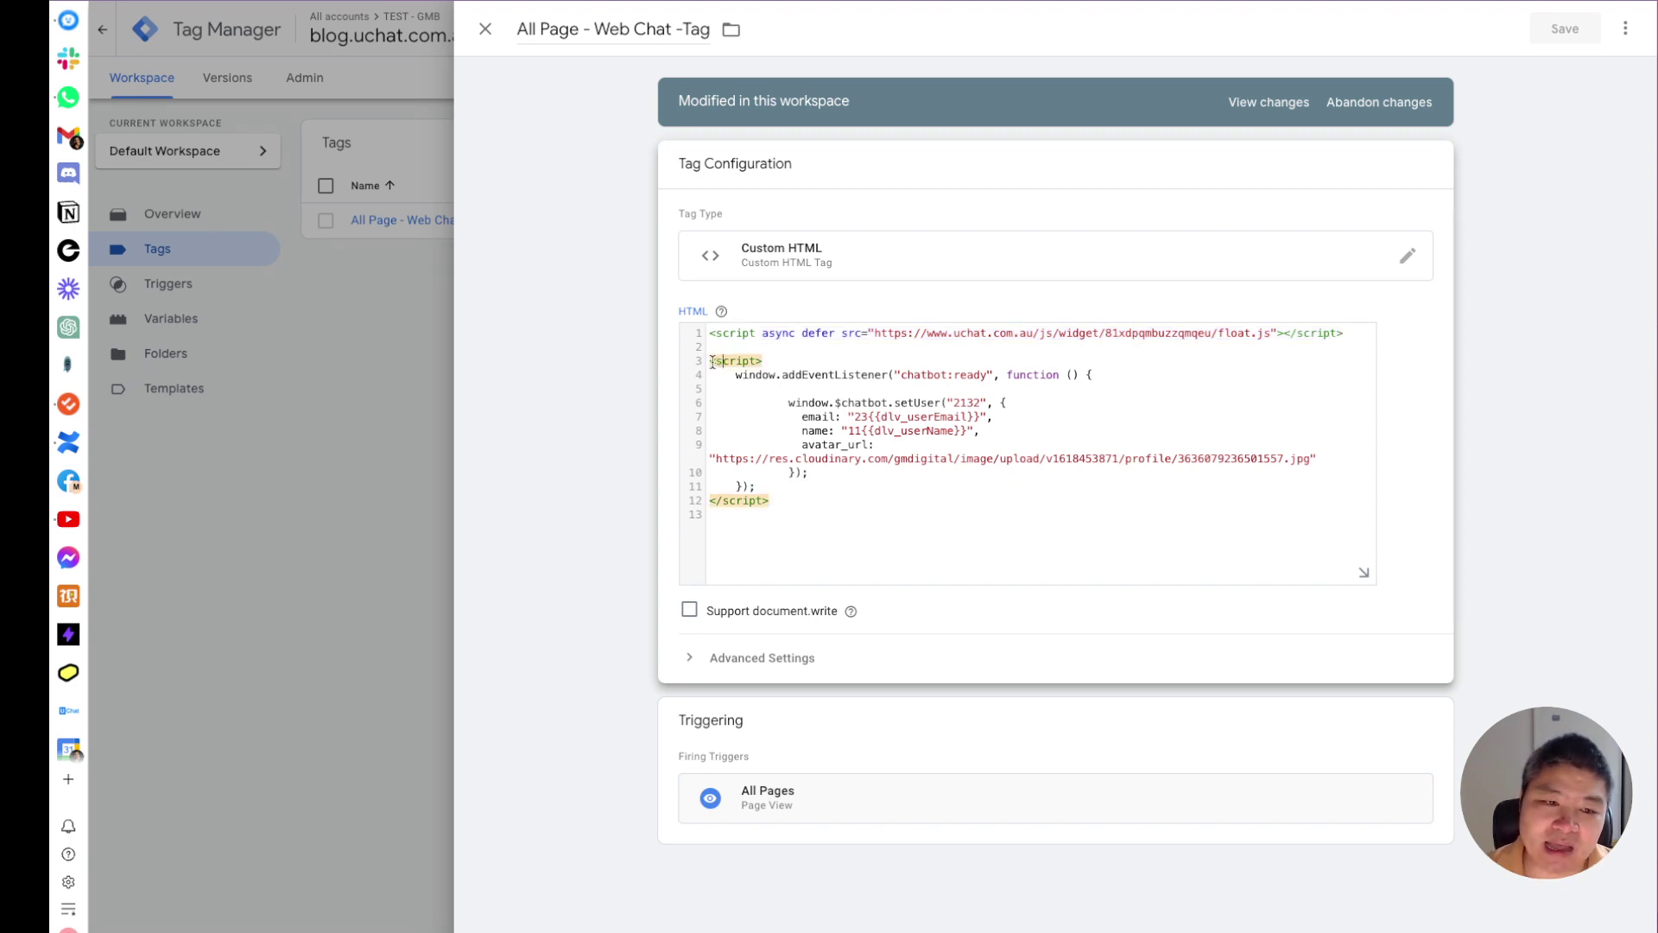
left_click_drag(799, 514, 682, 365)
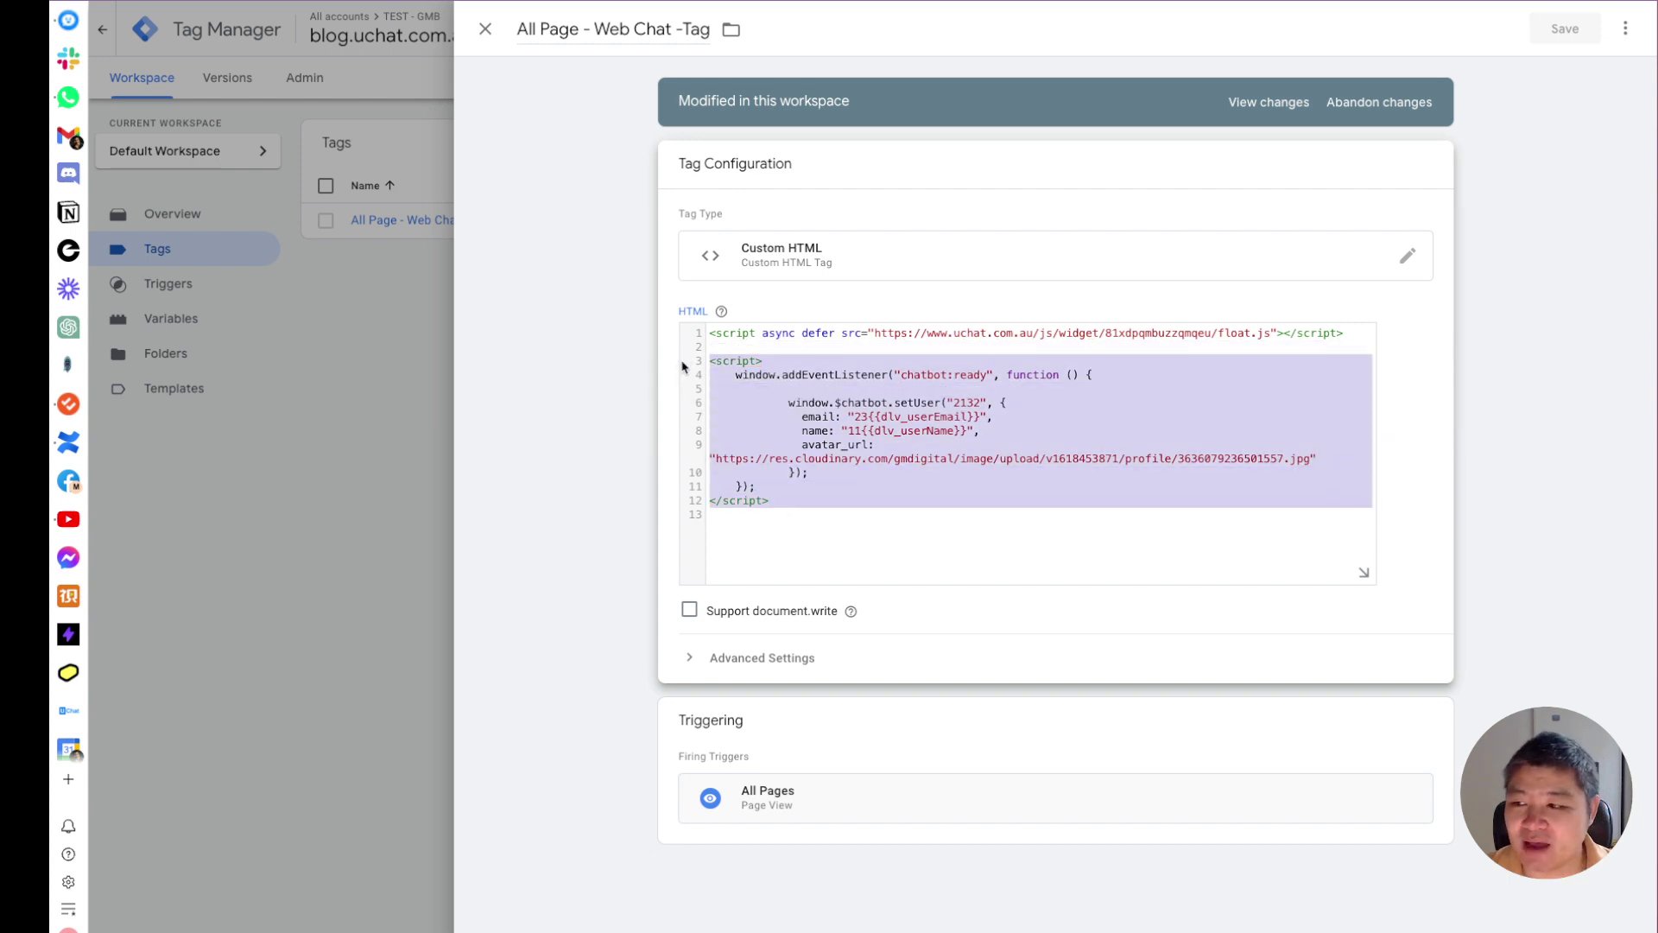
left_click(786, 375)
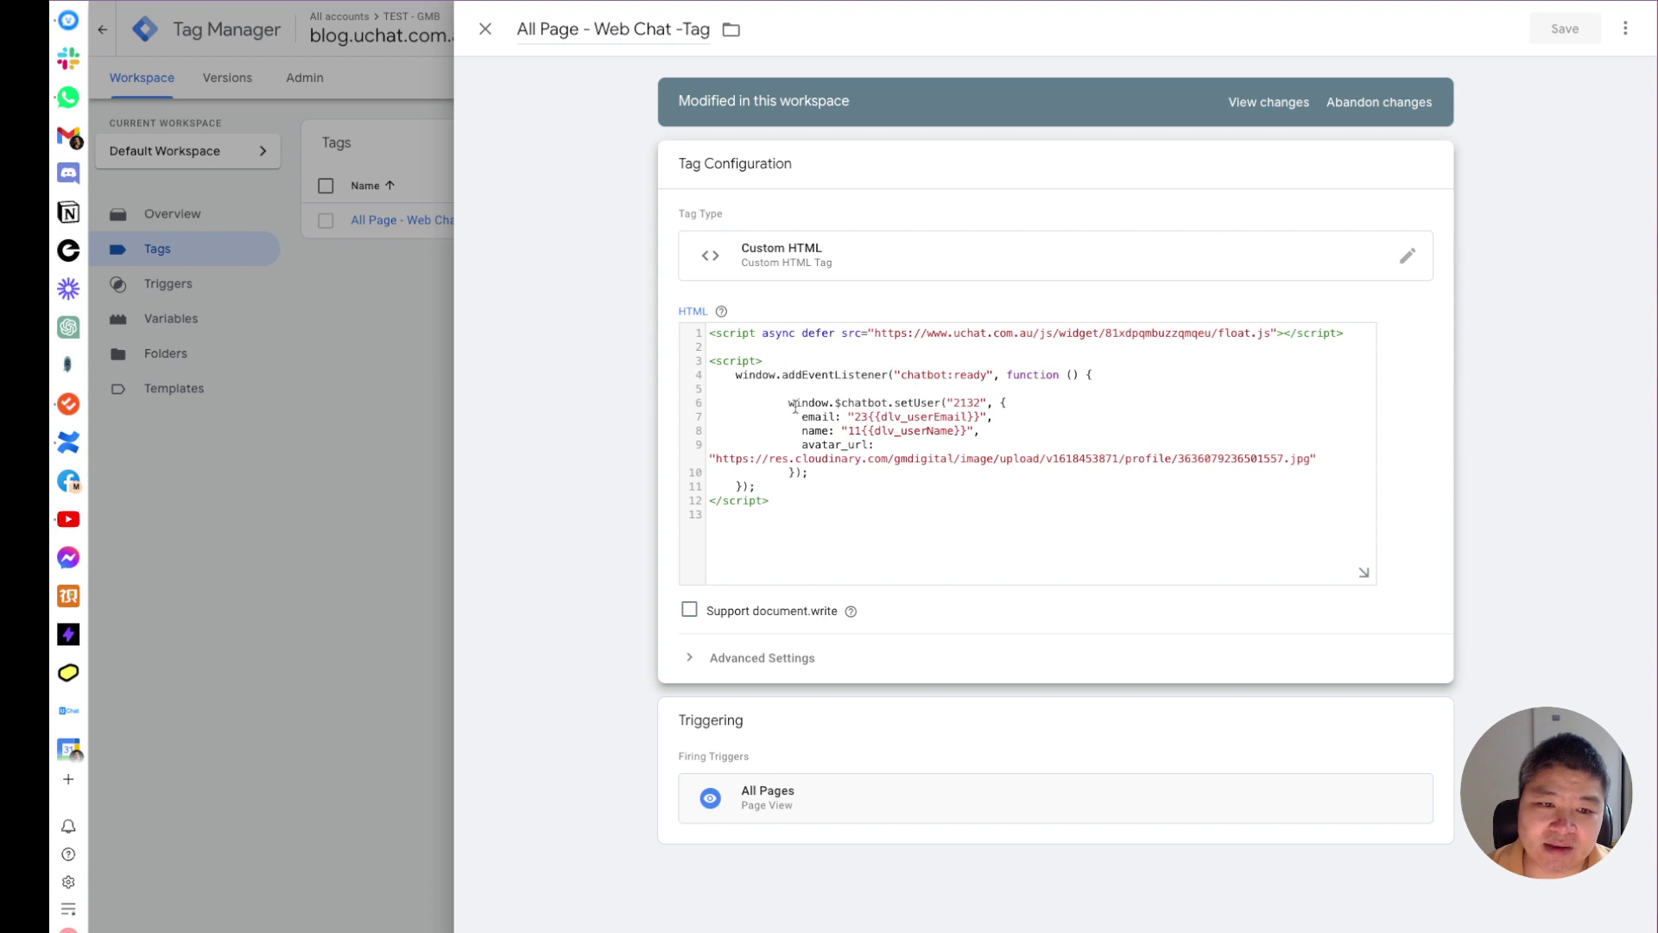
left_click_drag(783, 389, 858, 469)
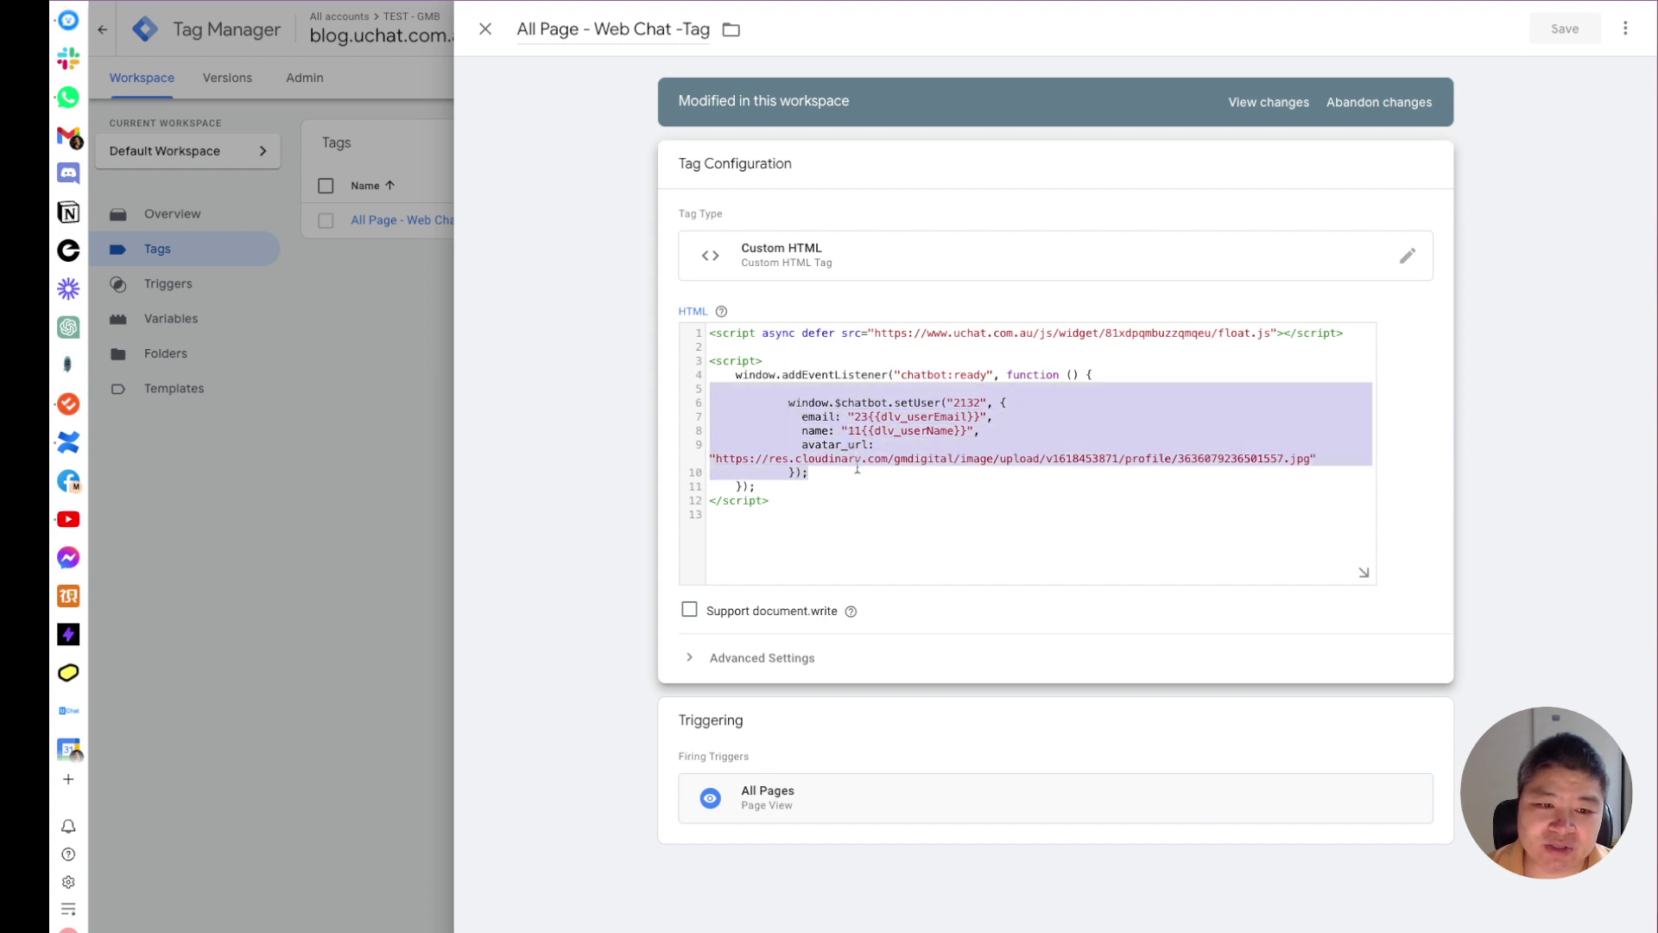
left_click(877, 482)
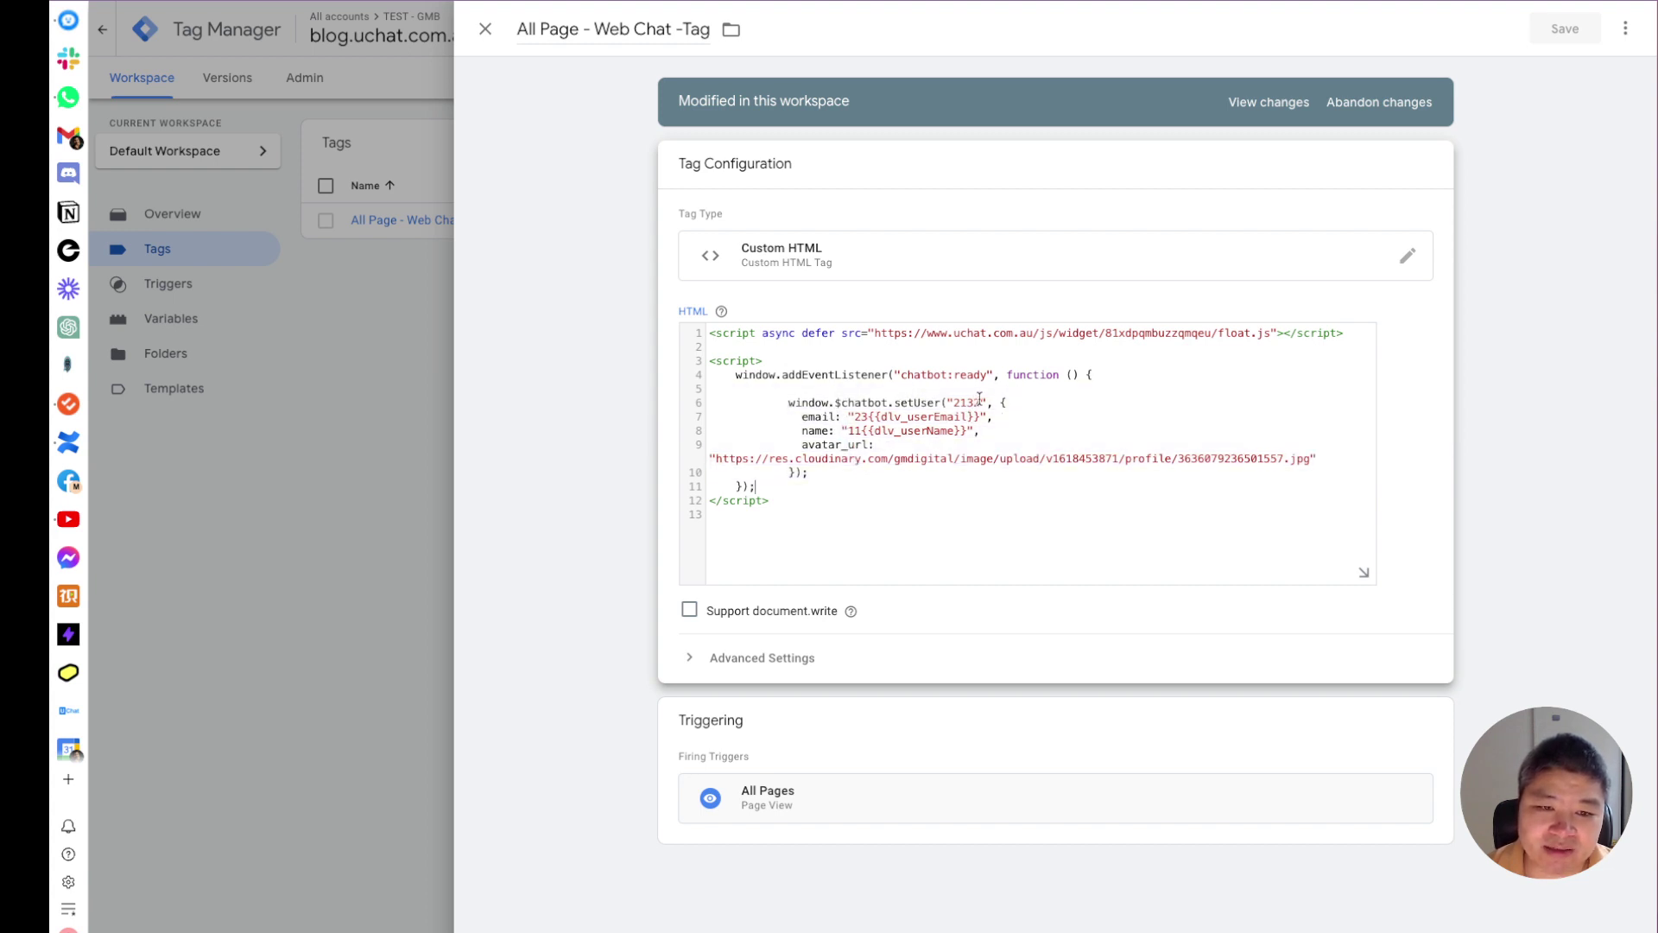
Set the user ID in the tag's window.$chatbot.setUser call to "567"
left_click_drag(980, 400, 958, 397)
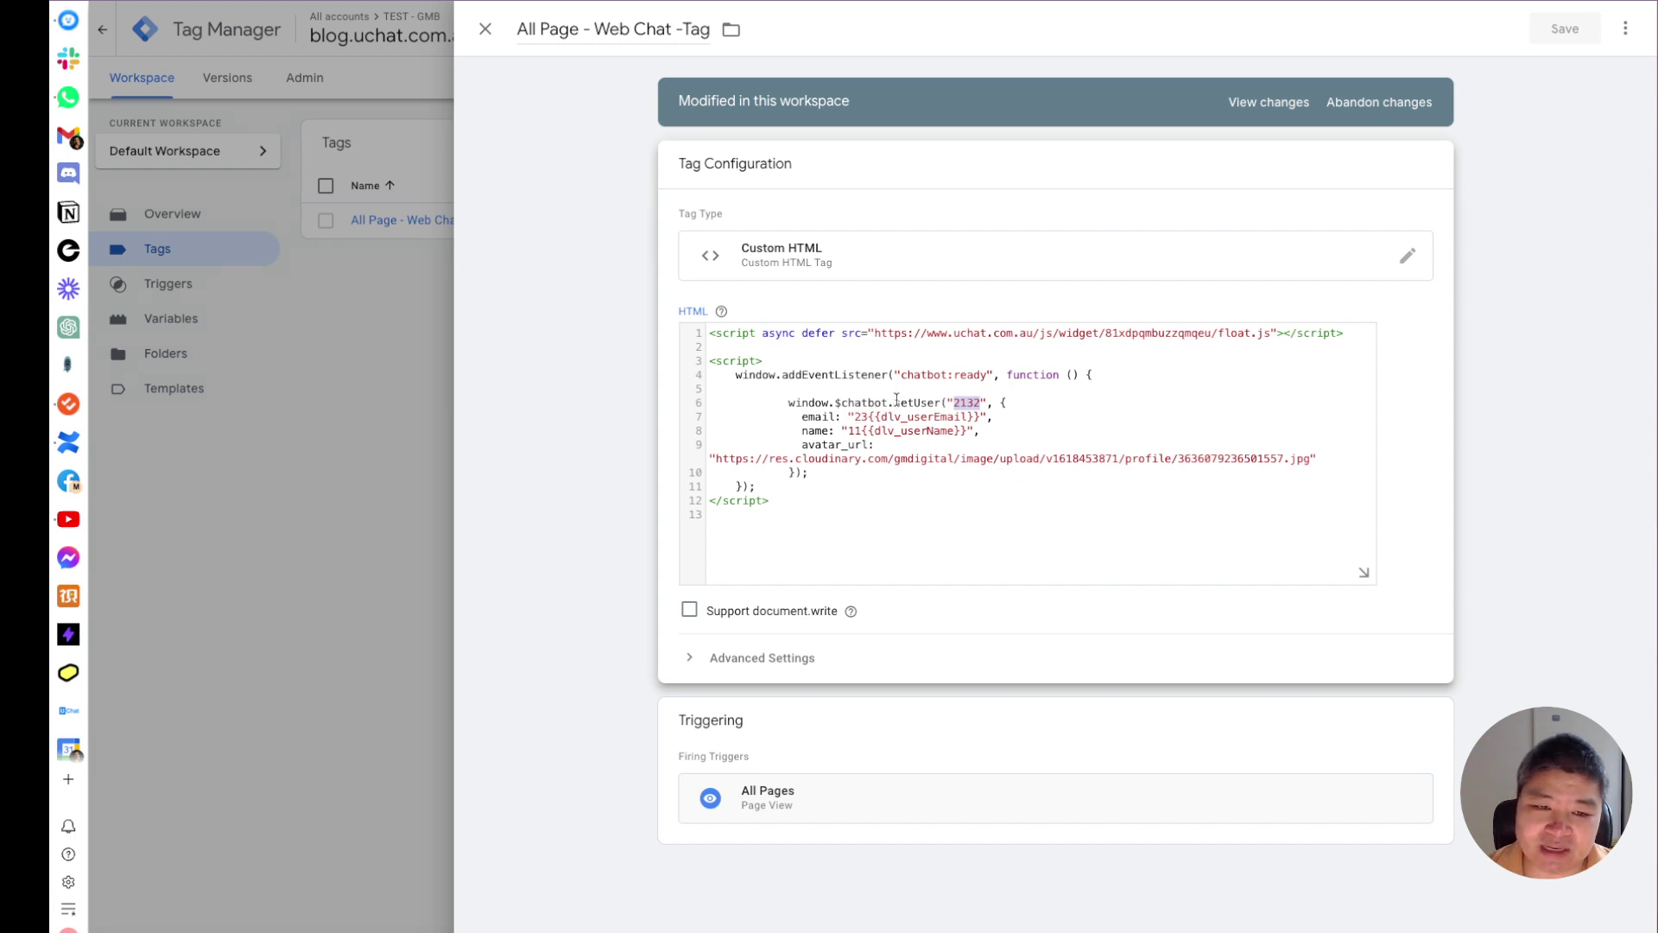
left_click(956, 400)
left_click_drag(955, 397, 978, 398)
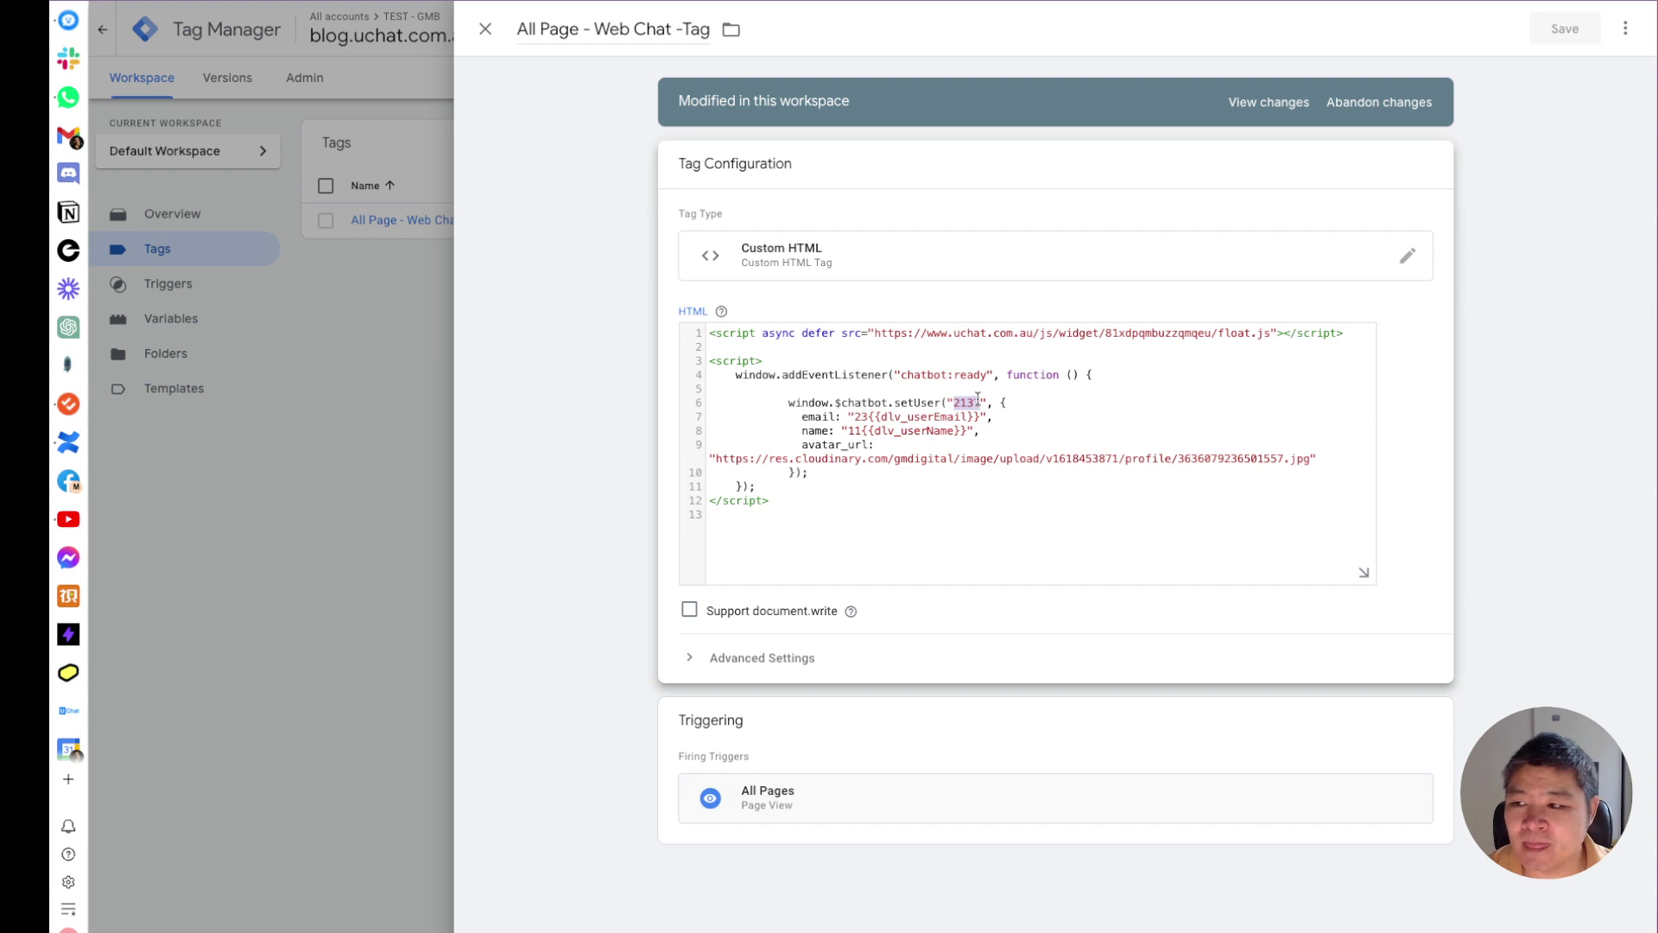
type("567")
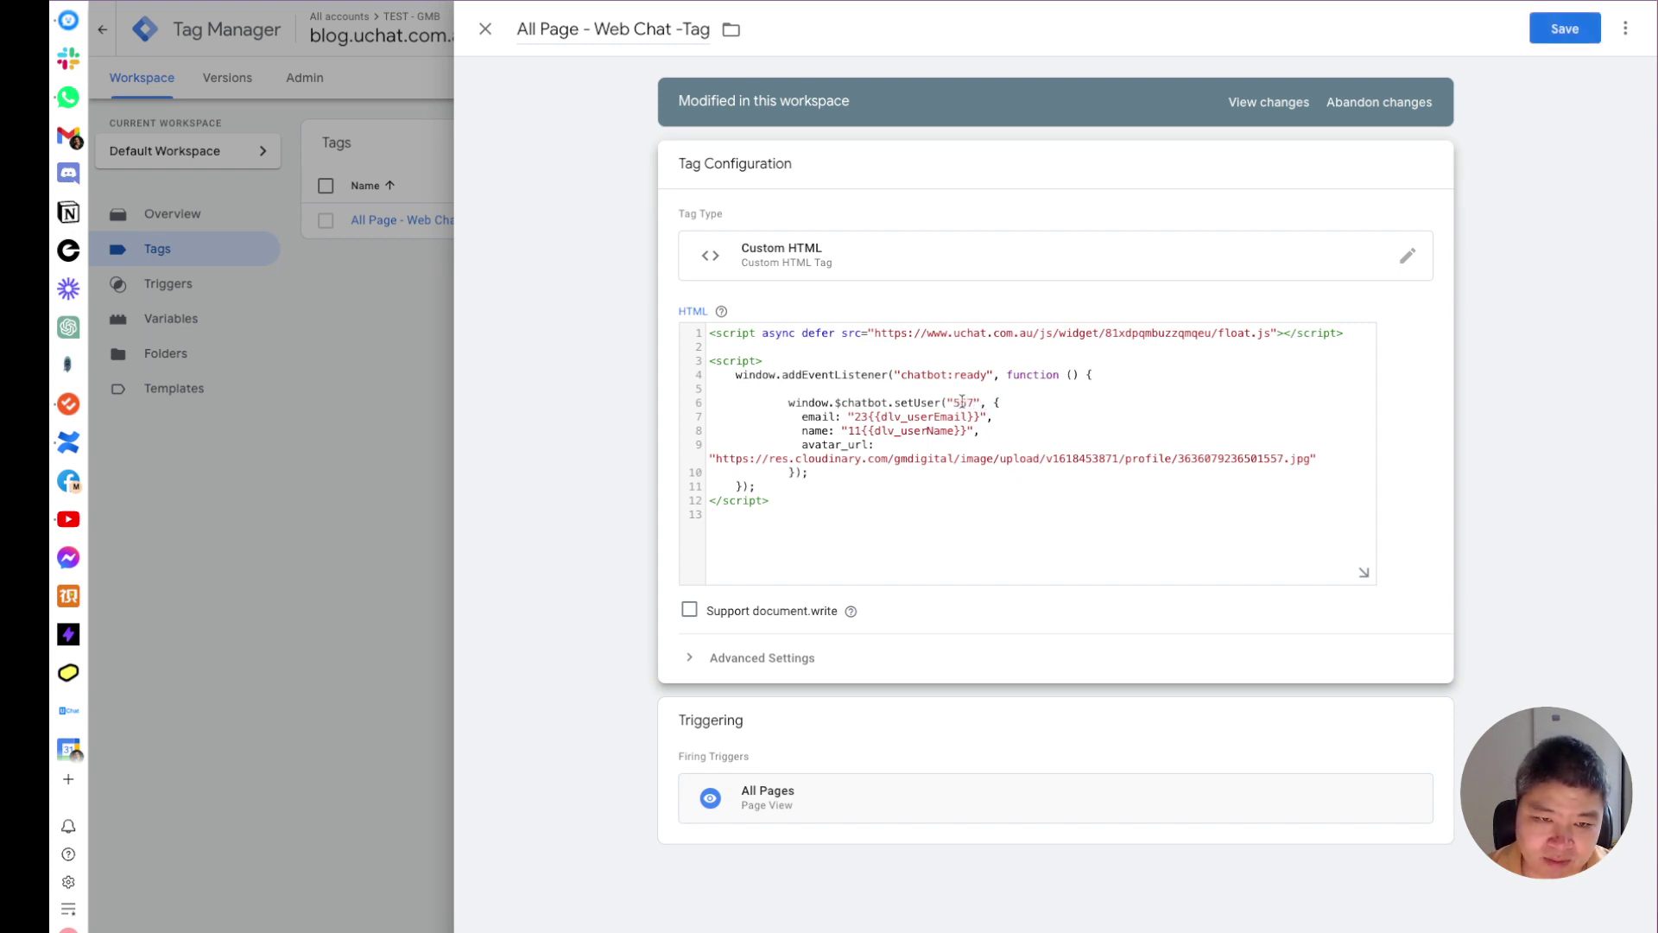
Remove the digits in front of {{dlv_userEmail}} and {{dlv_userName}} in the script's email and name values
double_click(862, 416)
key("BackSpace")
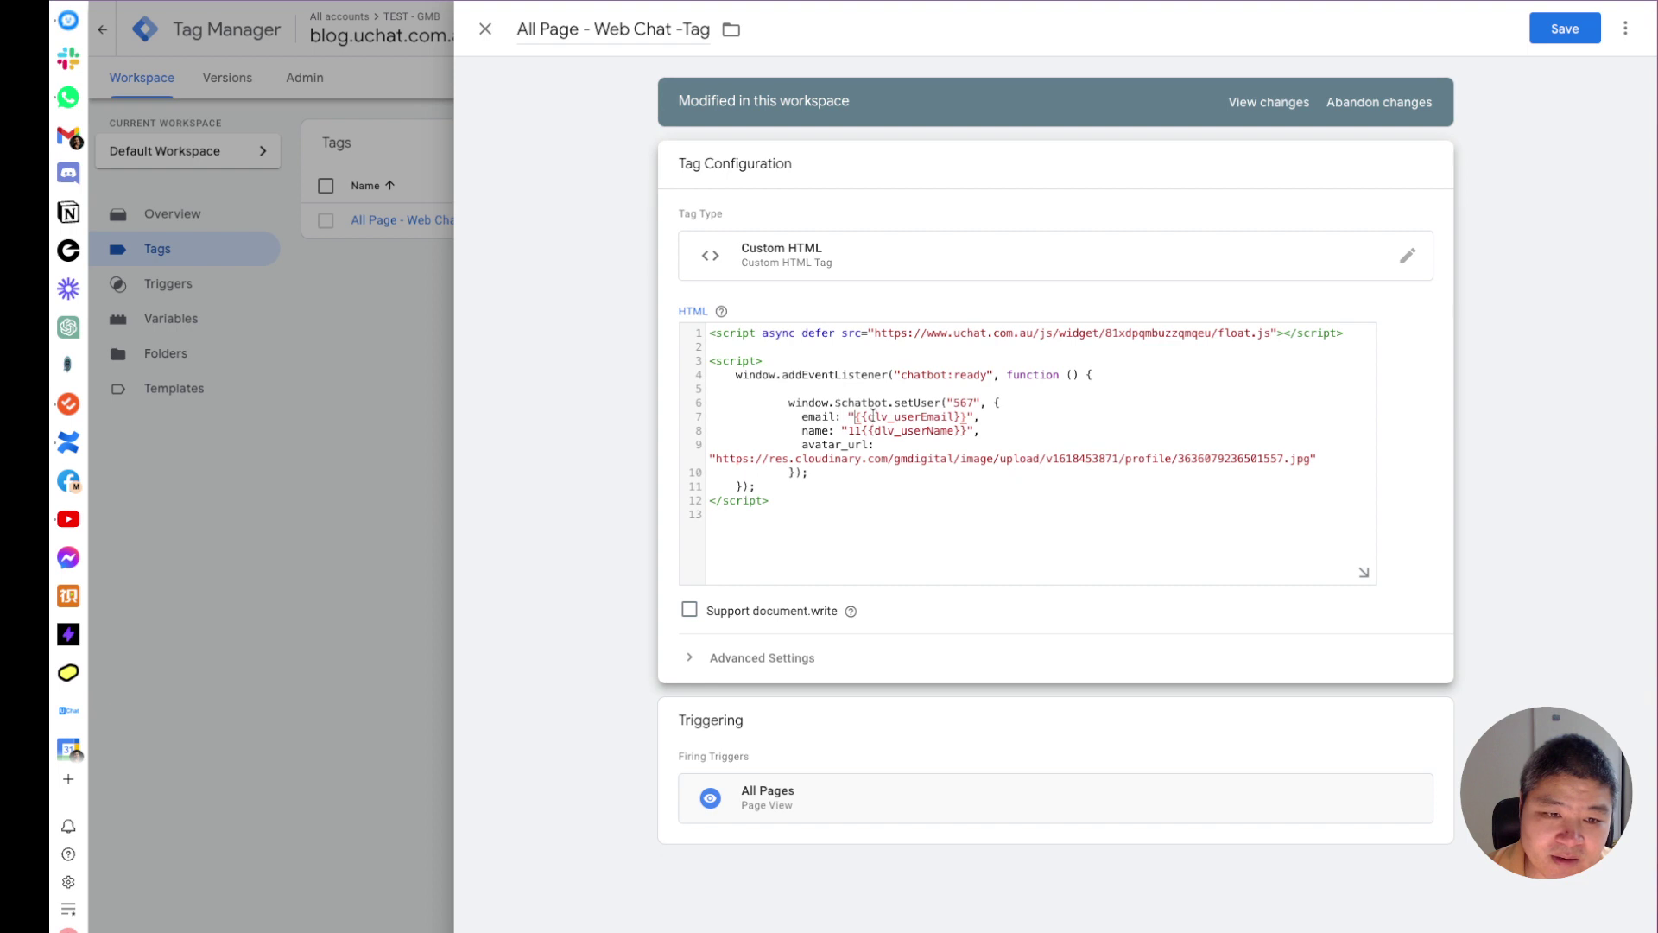
left_click_drag(968, 416, 859, 416)
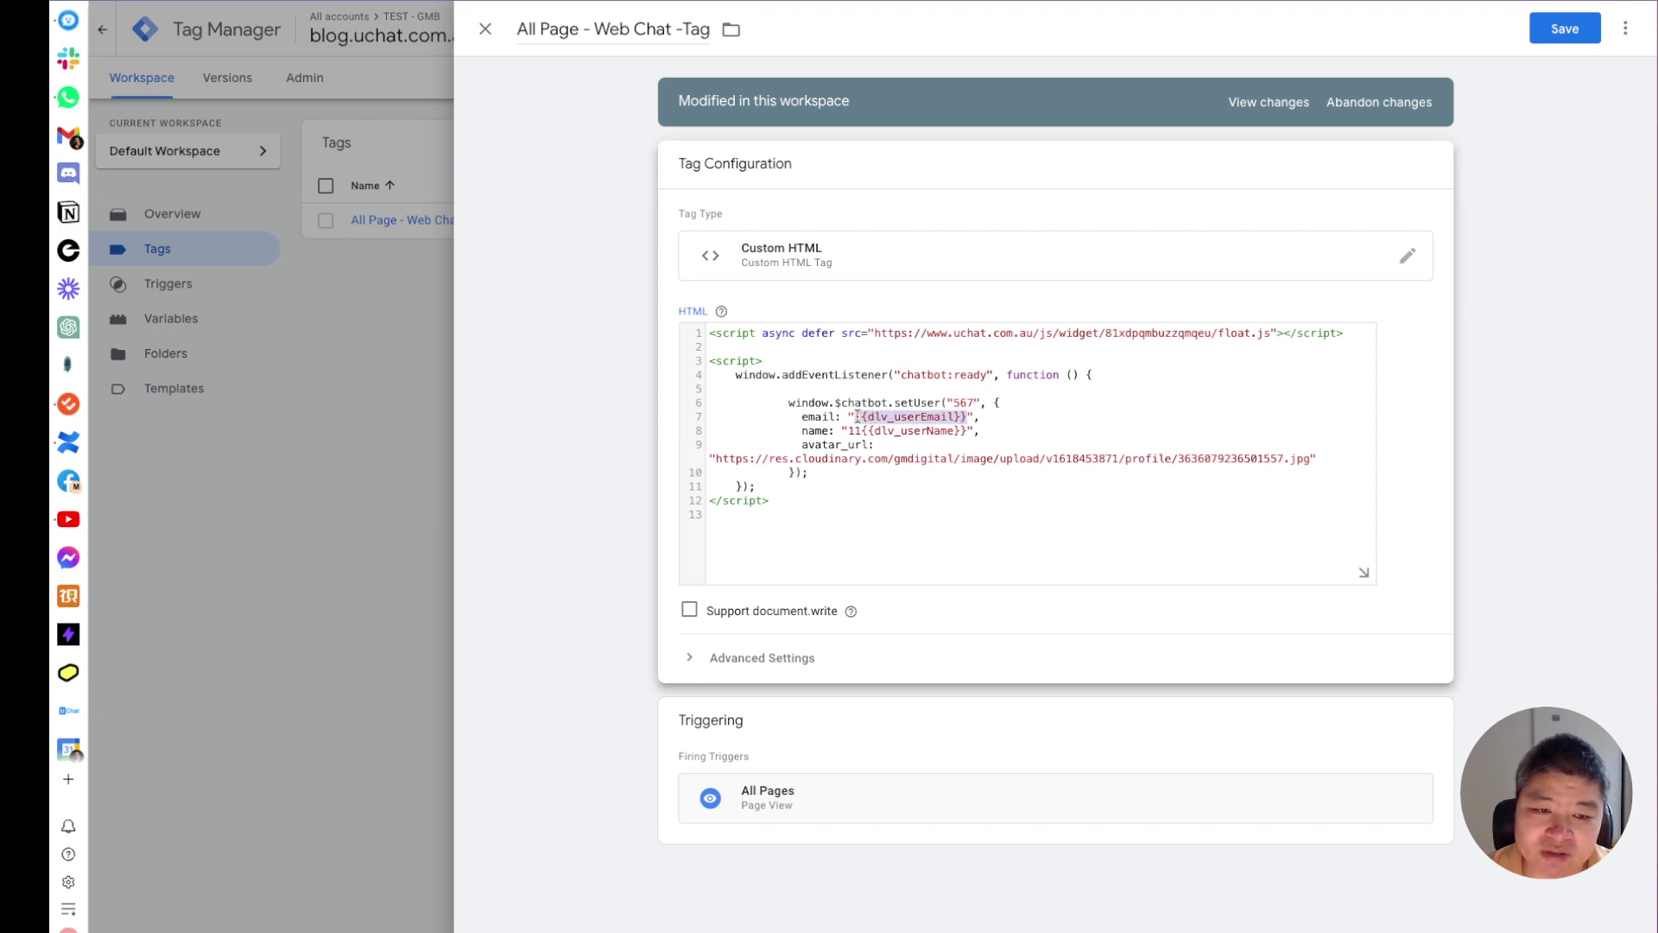
left_click(860, 431)
key("BackSpace")
key("BackSpace")
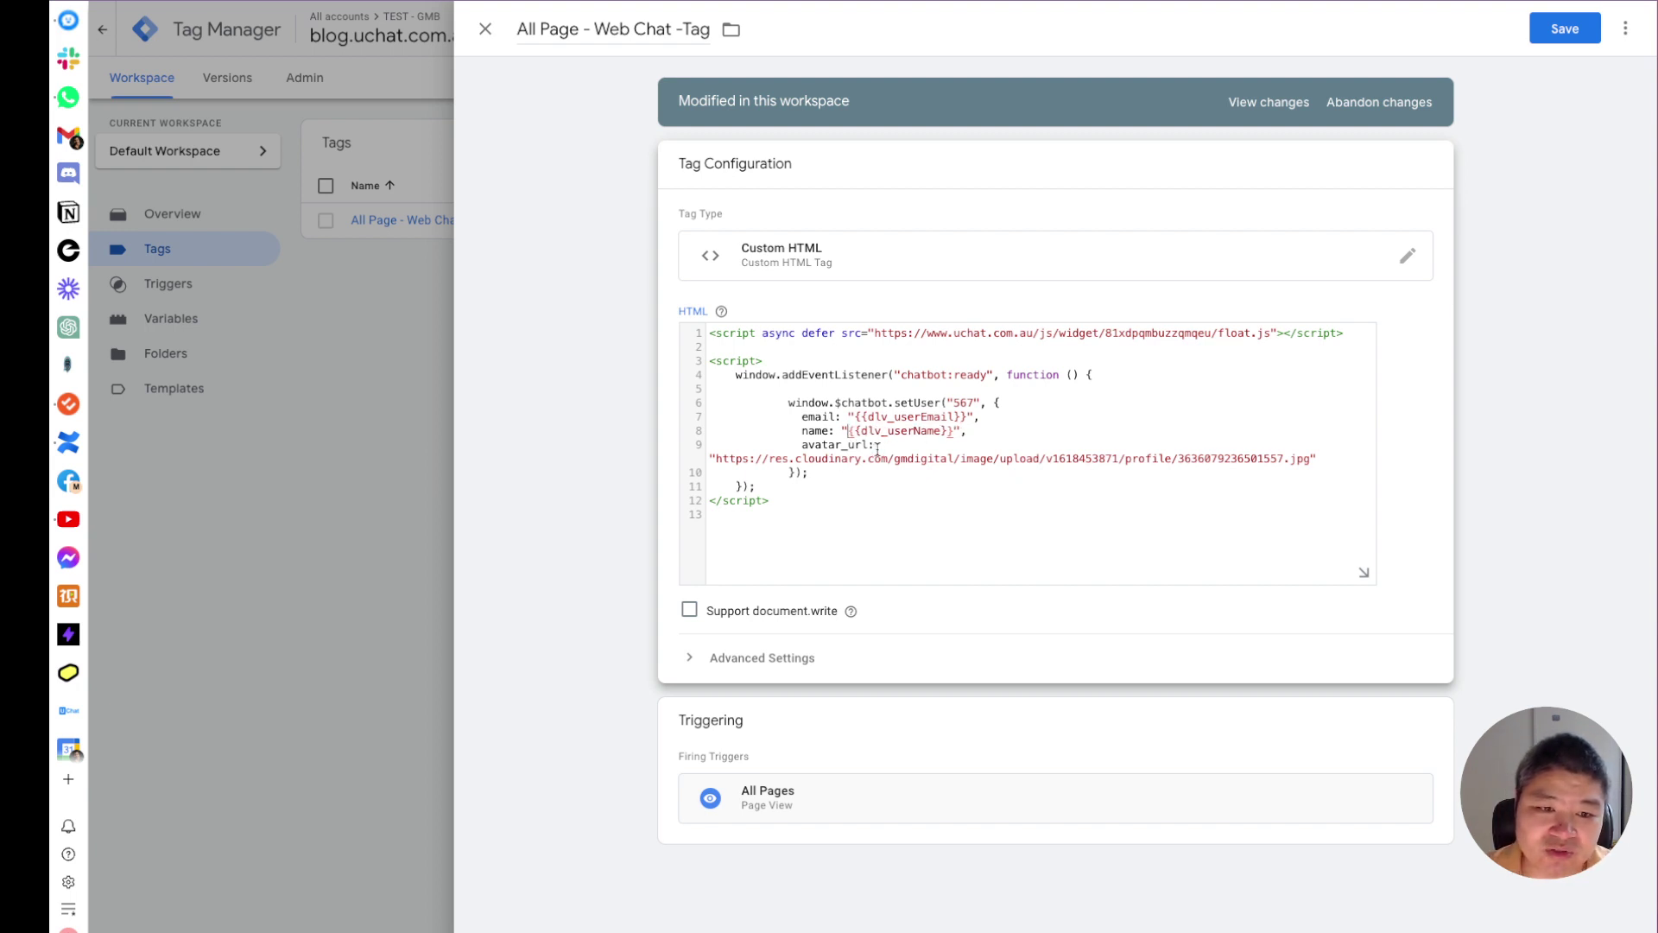
left_click_drag(827, 474, 706, 356)
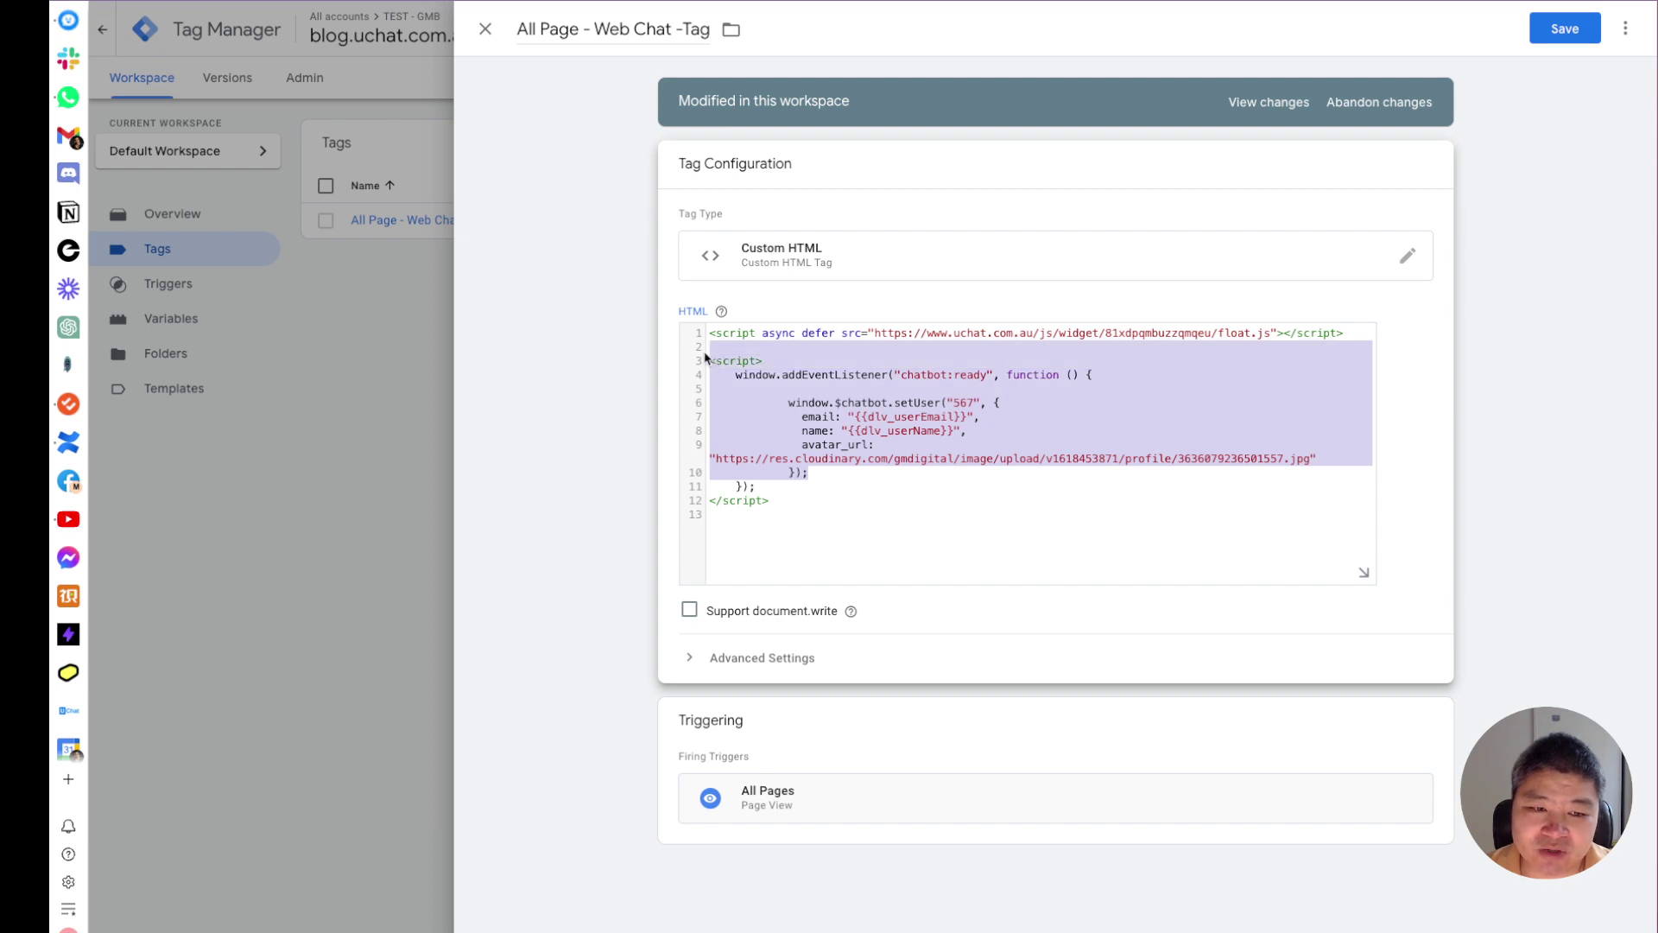
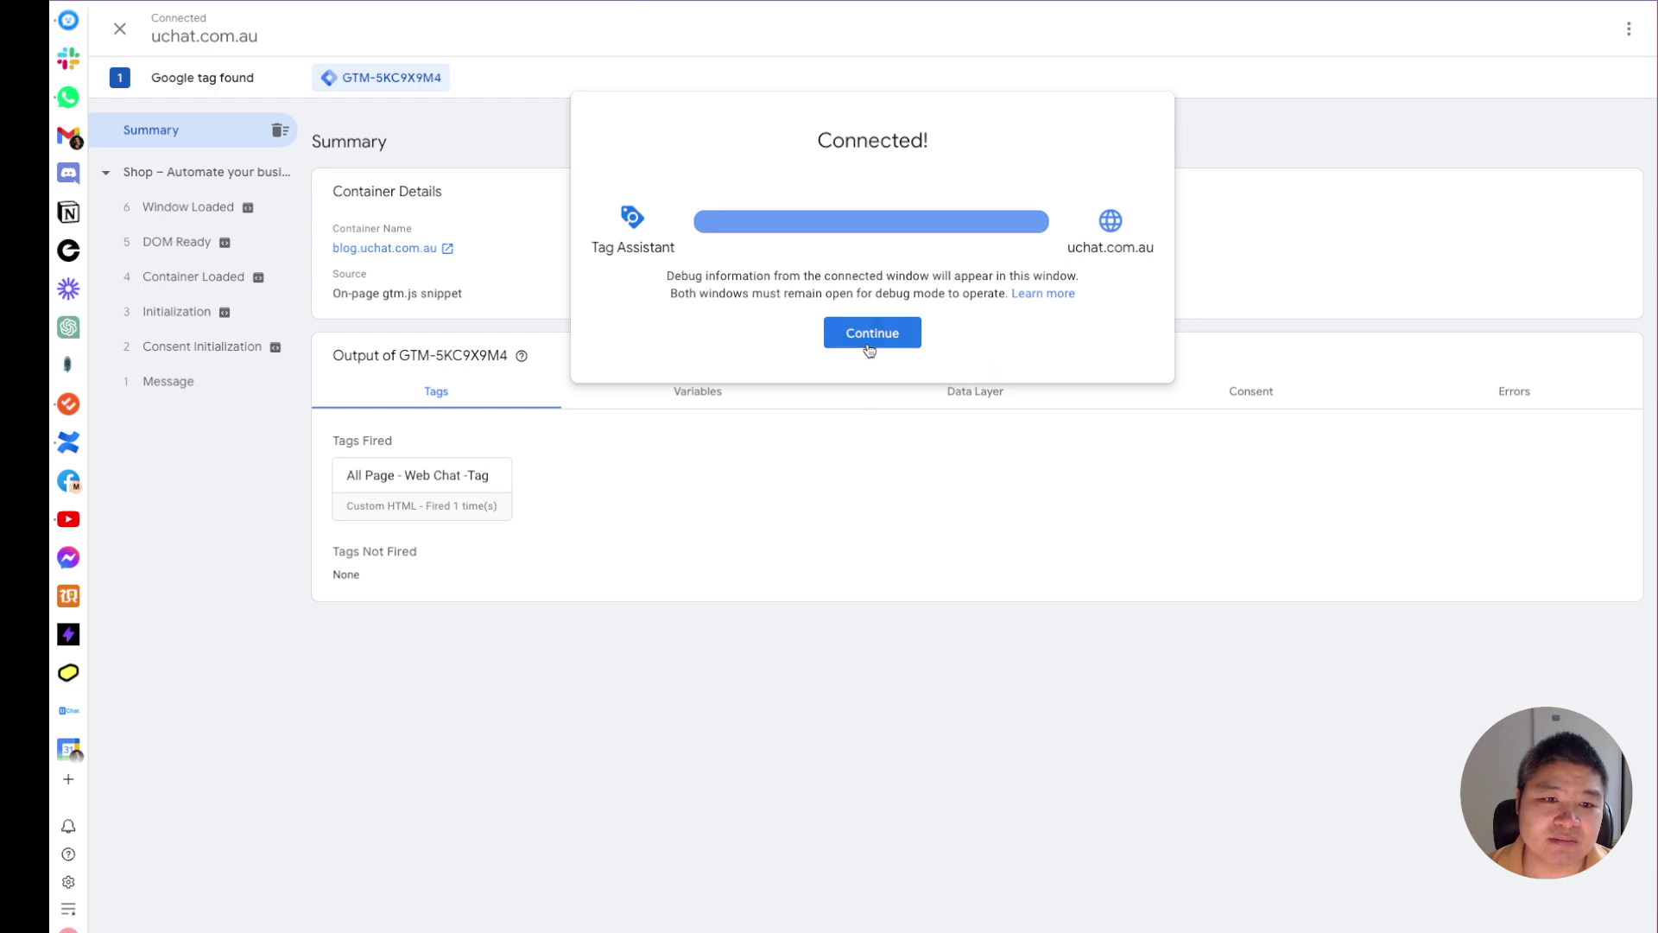
Continue into the connected Tag Assistant session and inspect the details of the web chat tag fired at Container Loaded
left_click(831, 350)
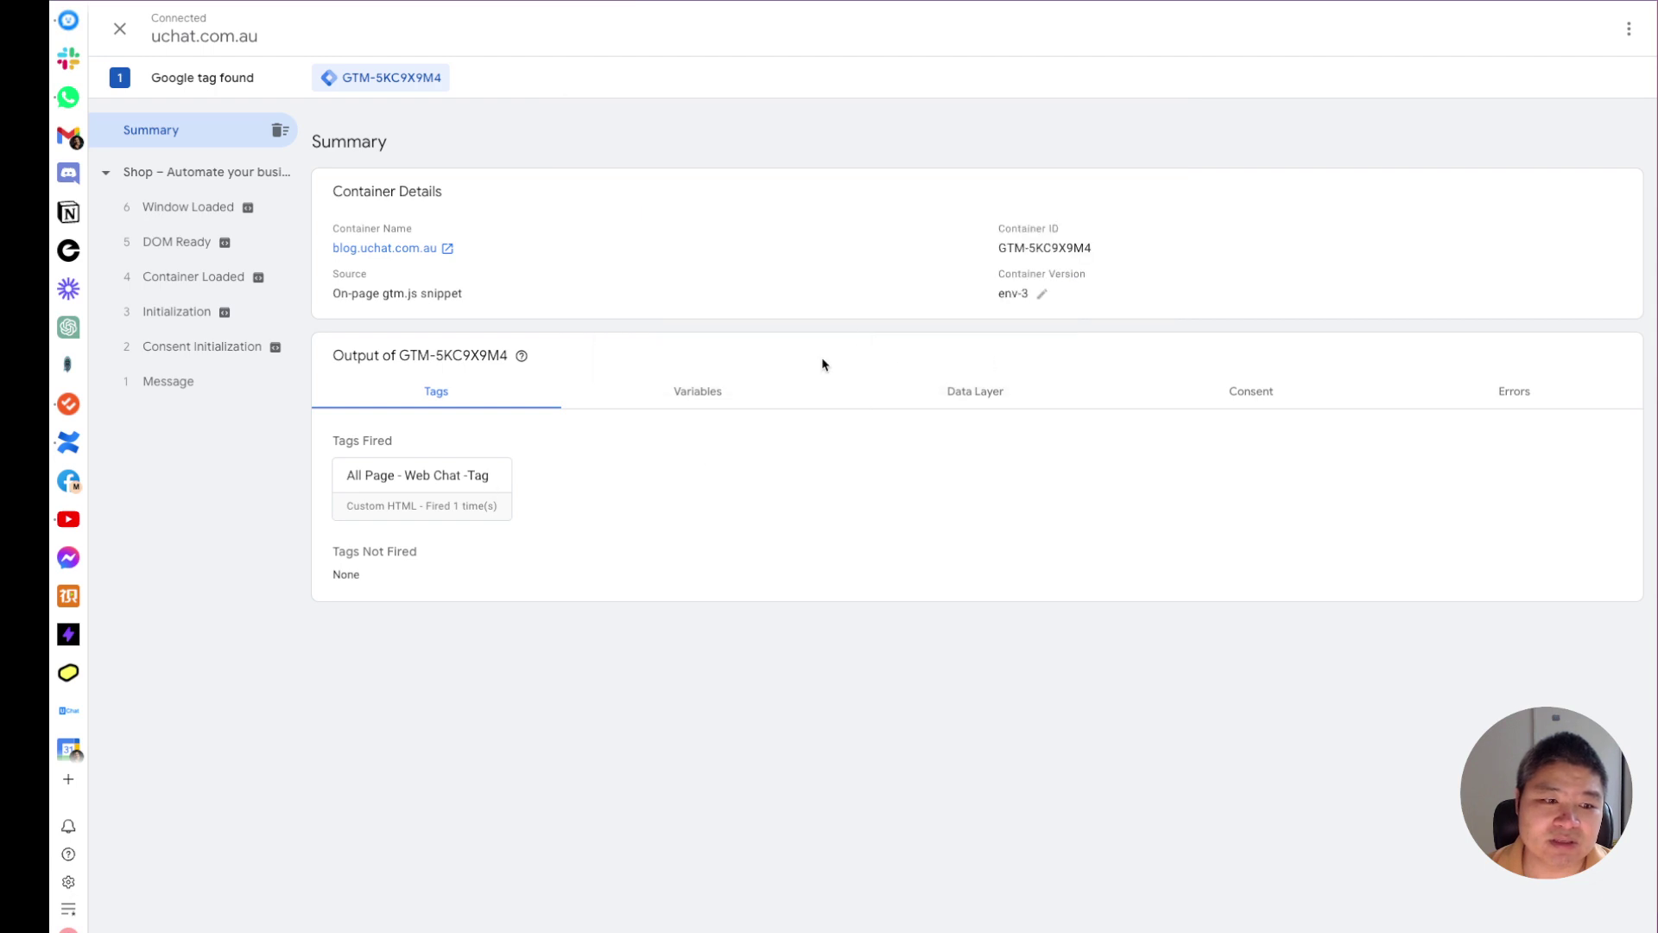
left_click(205, 275)
left_click(432, 432)
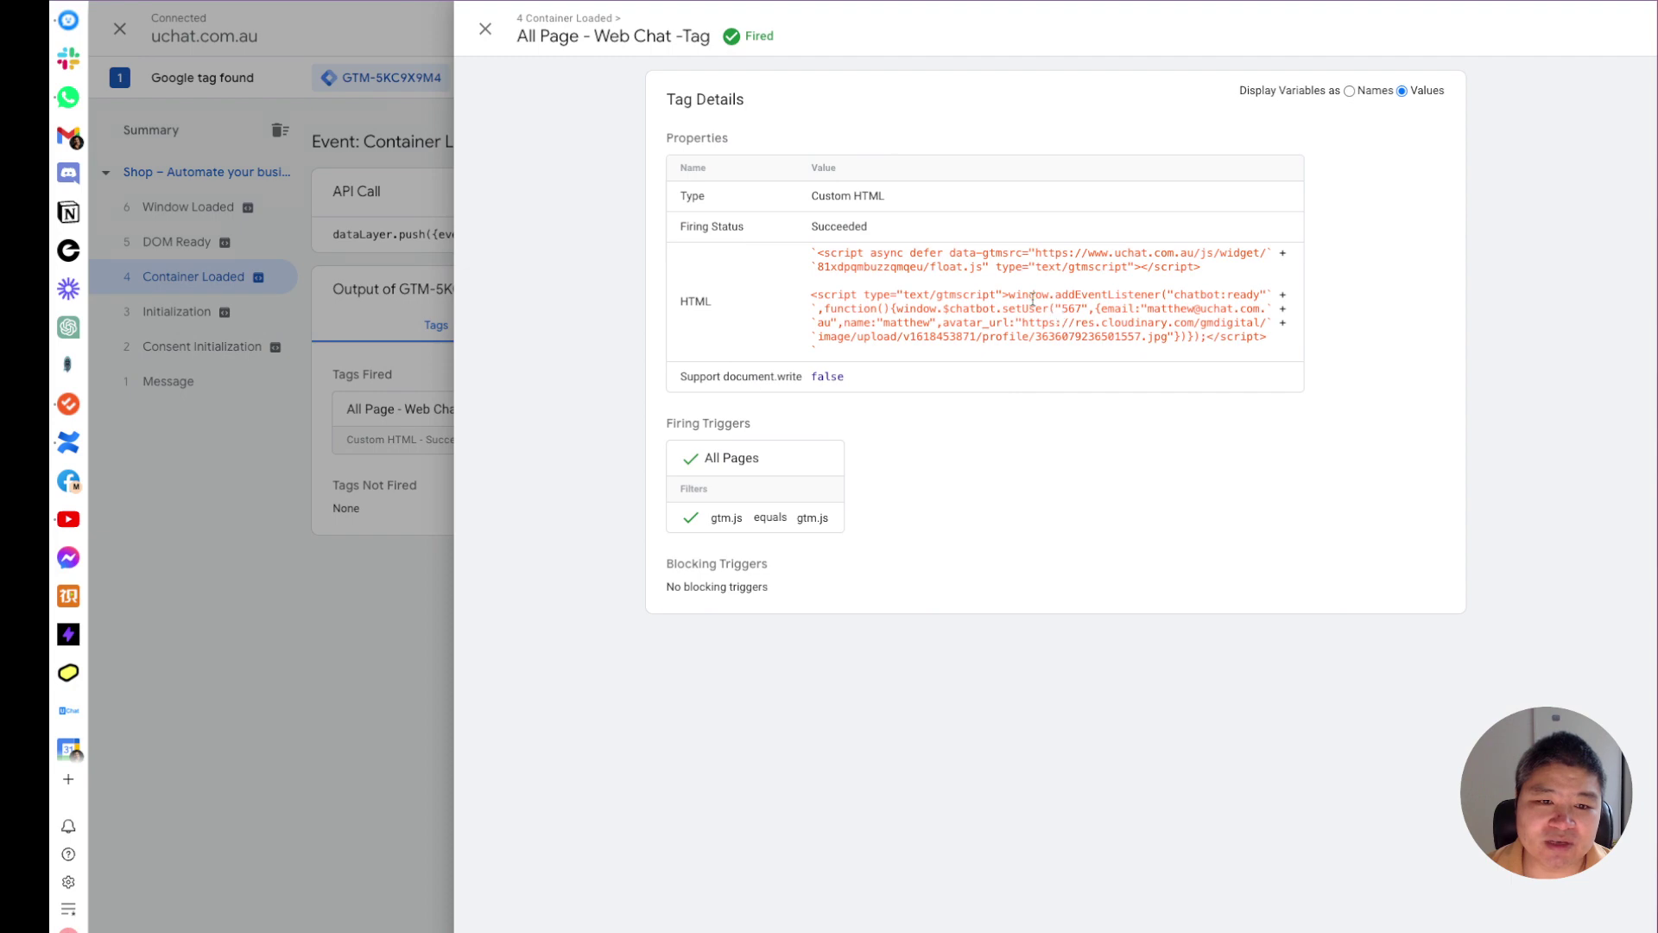
left_click(486, 29)
Refresh the Bot Users list in UChat, and open the web chat widget on the store page
left_click(1623, 31)
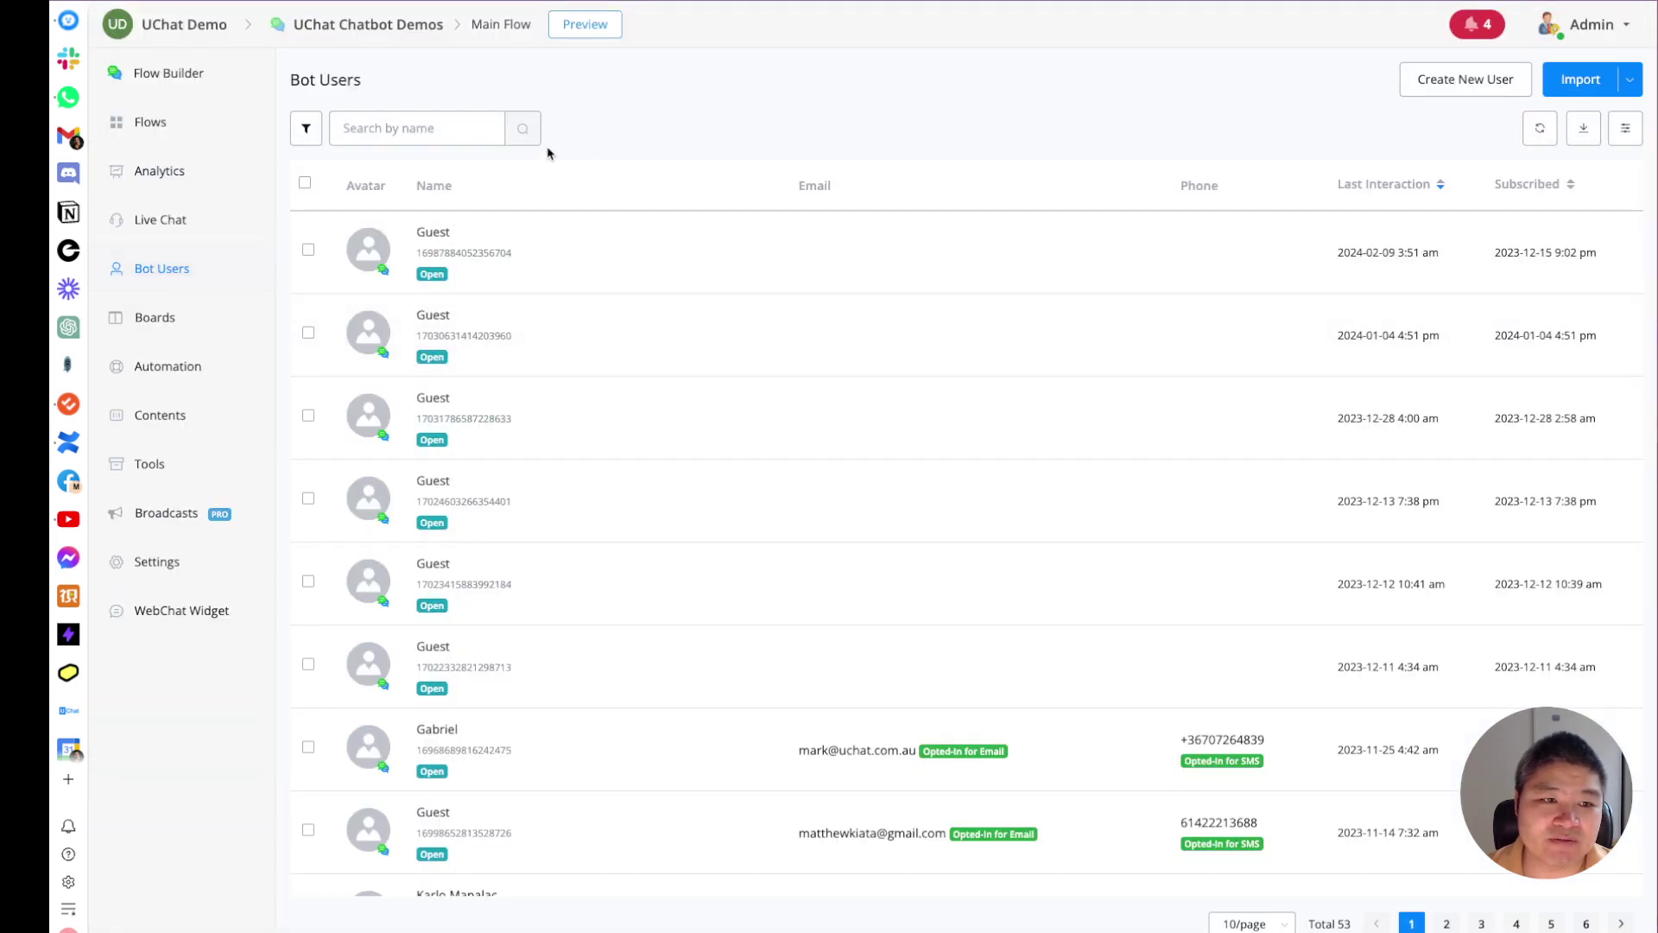
left_click(523, 129)
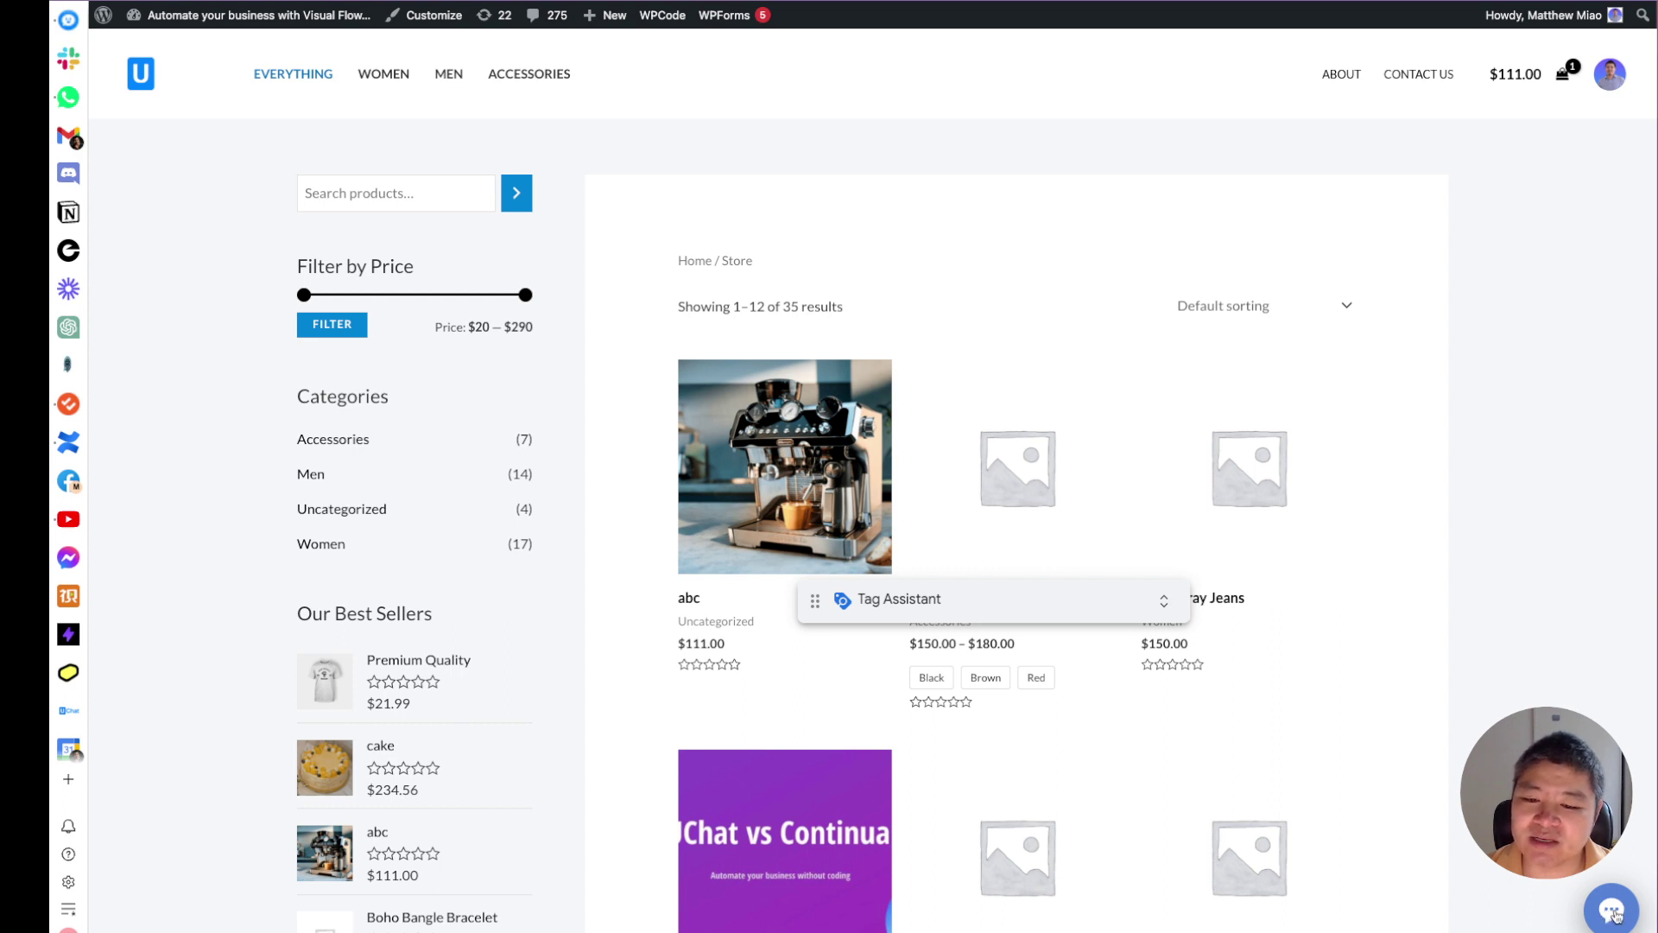
left_click(1612, 912)
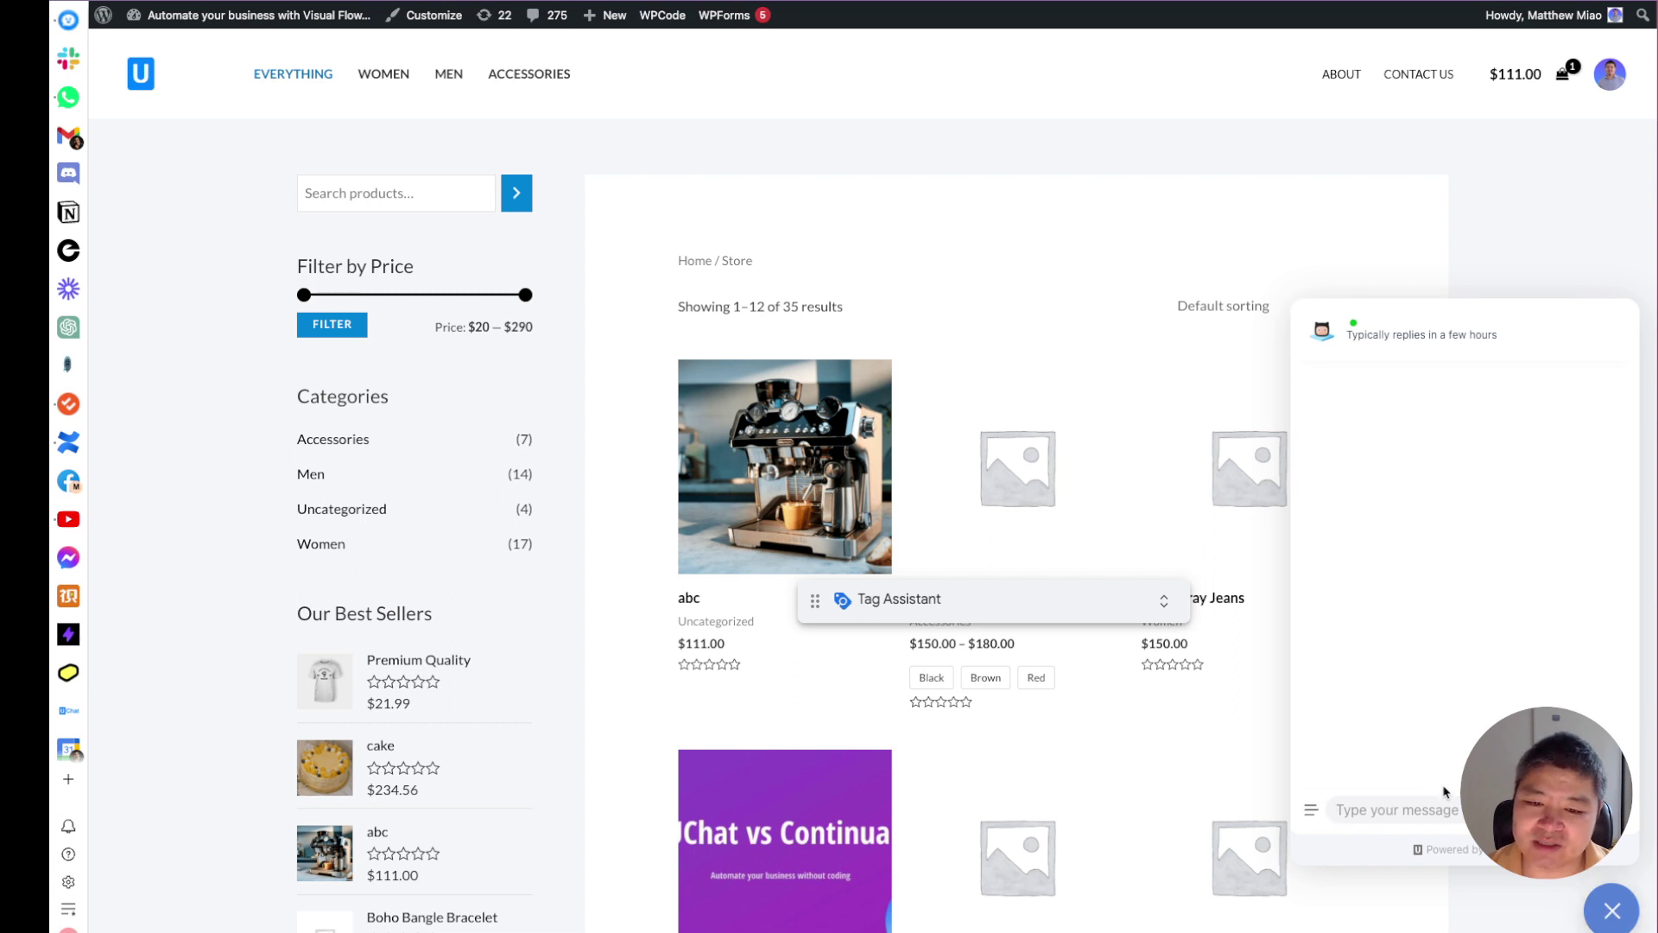
Refresh the Bot Users list in UChat and open the newest user's profile to check the email and user name
key("ctrl+Tab")
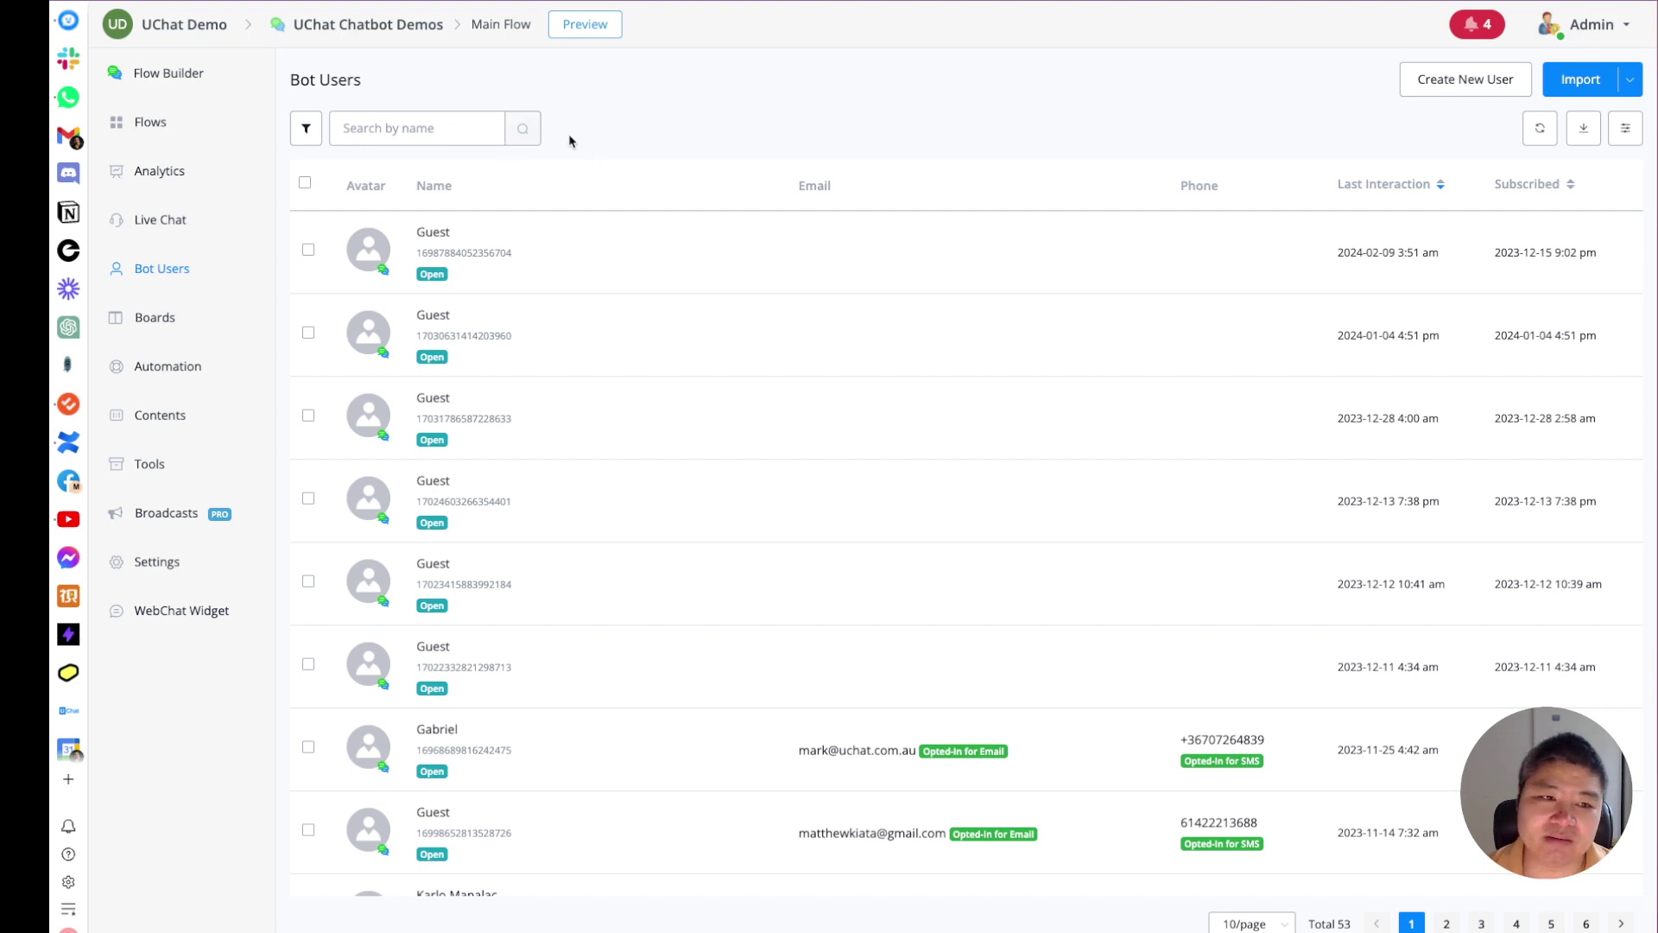
left_click(523, 128)
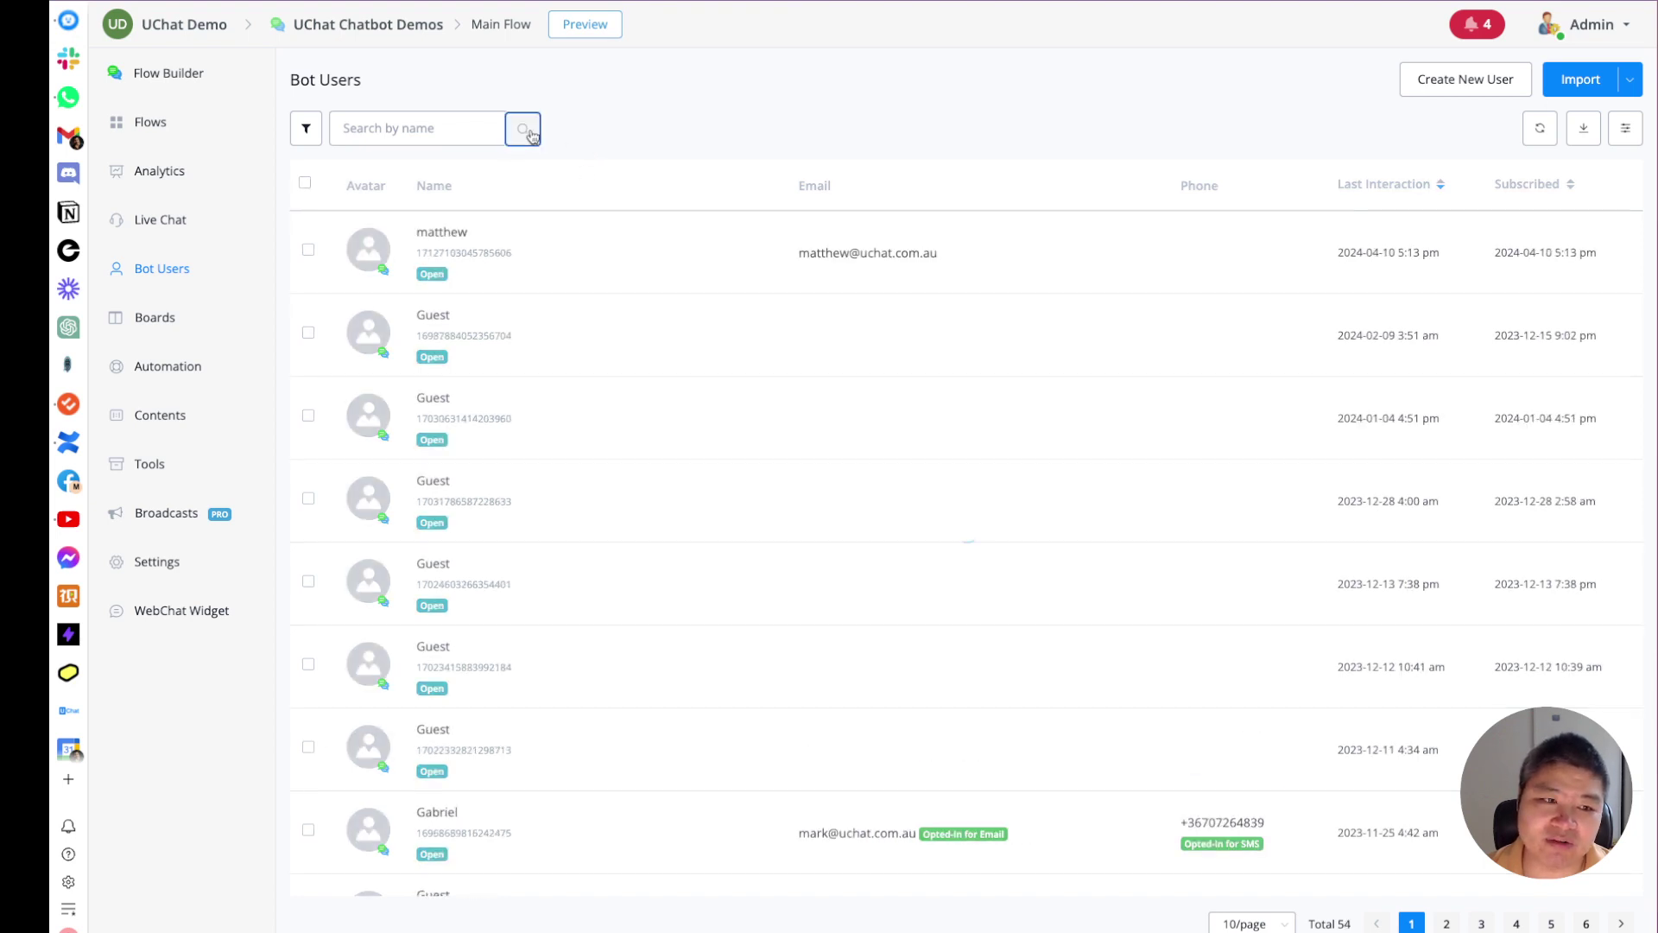
left_click(492, 256)
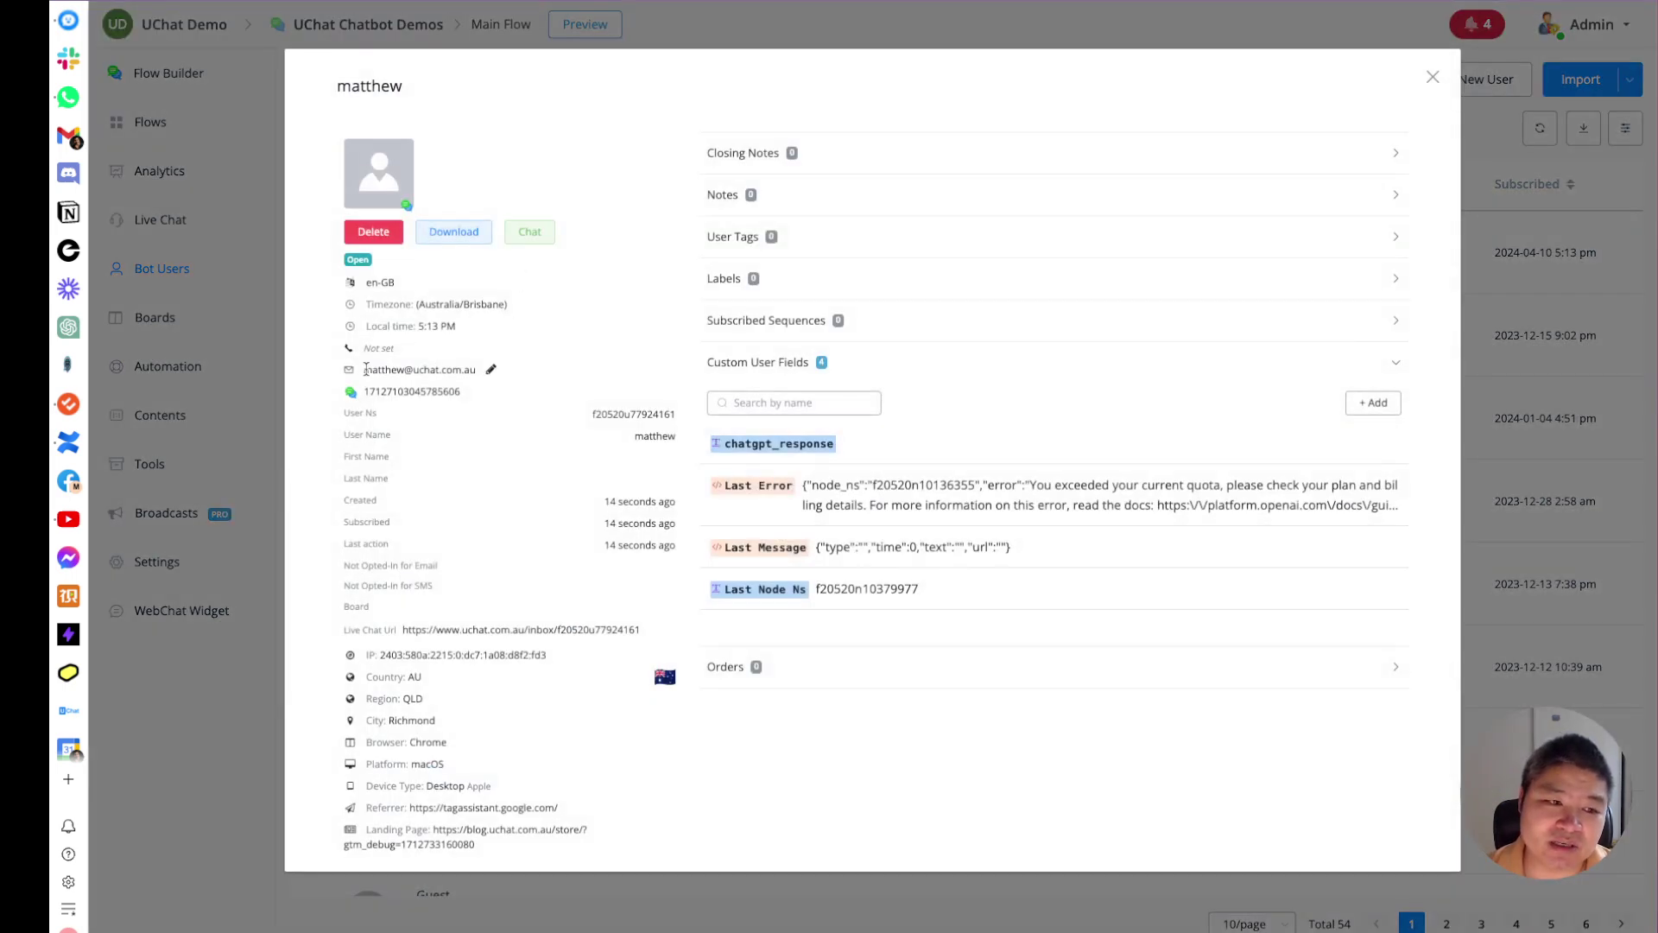
left_click_drag(363, 370, 474, 369)
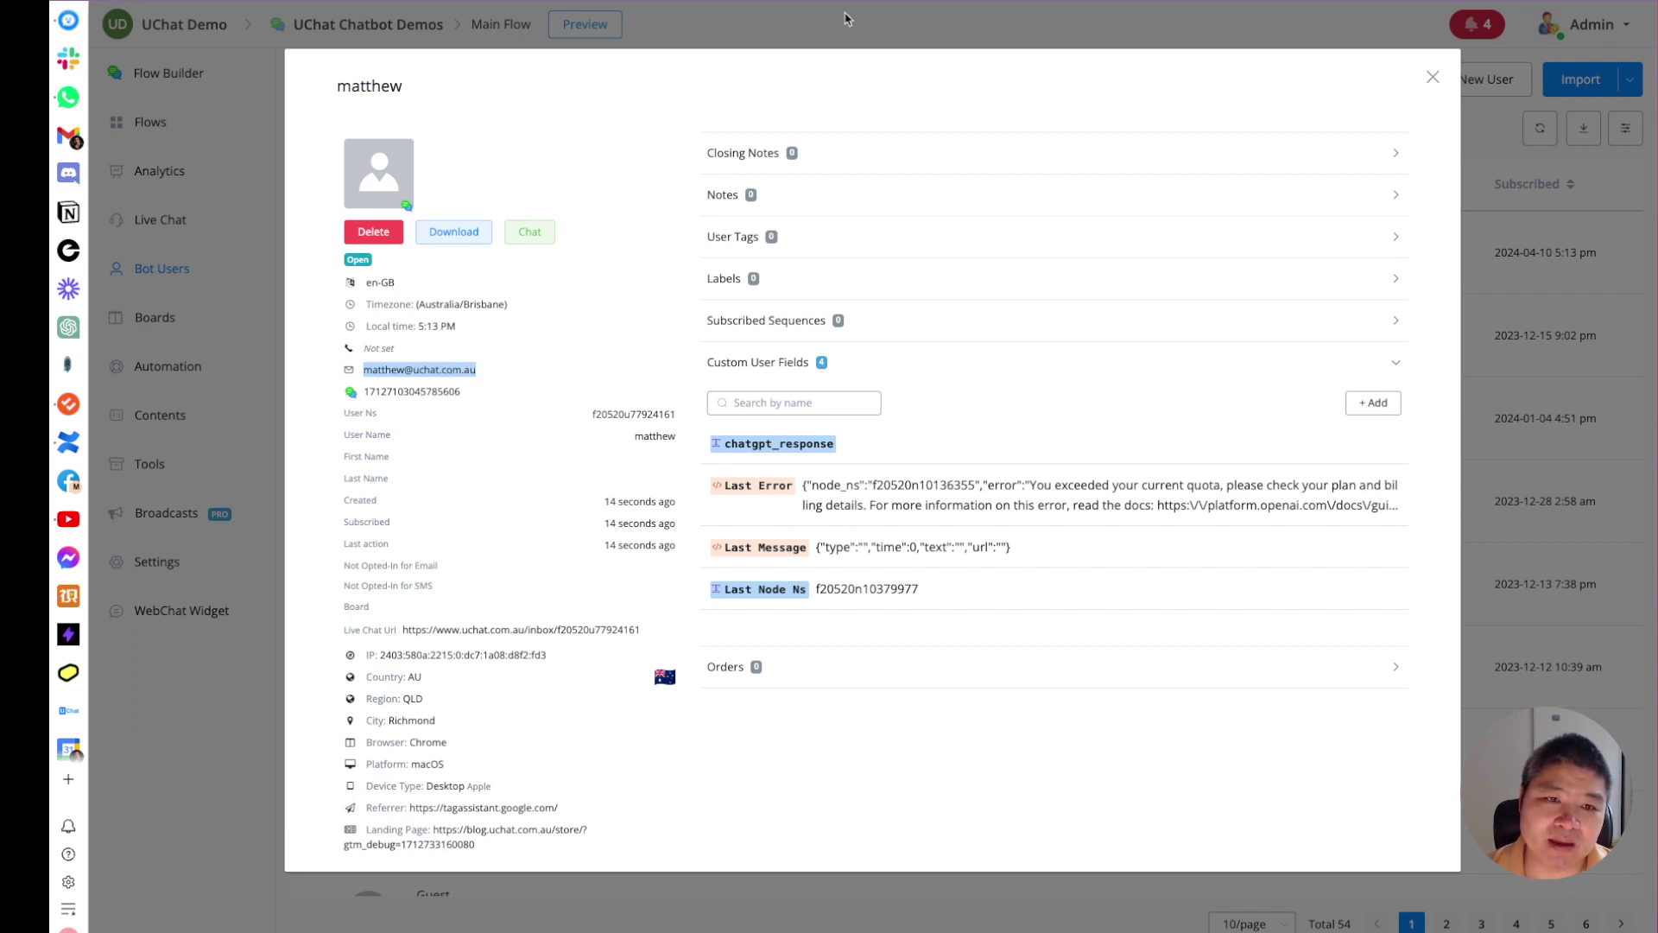
key("ctrl+Tab")
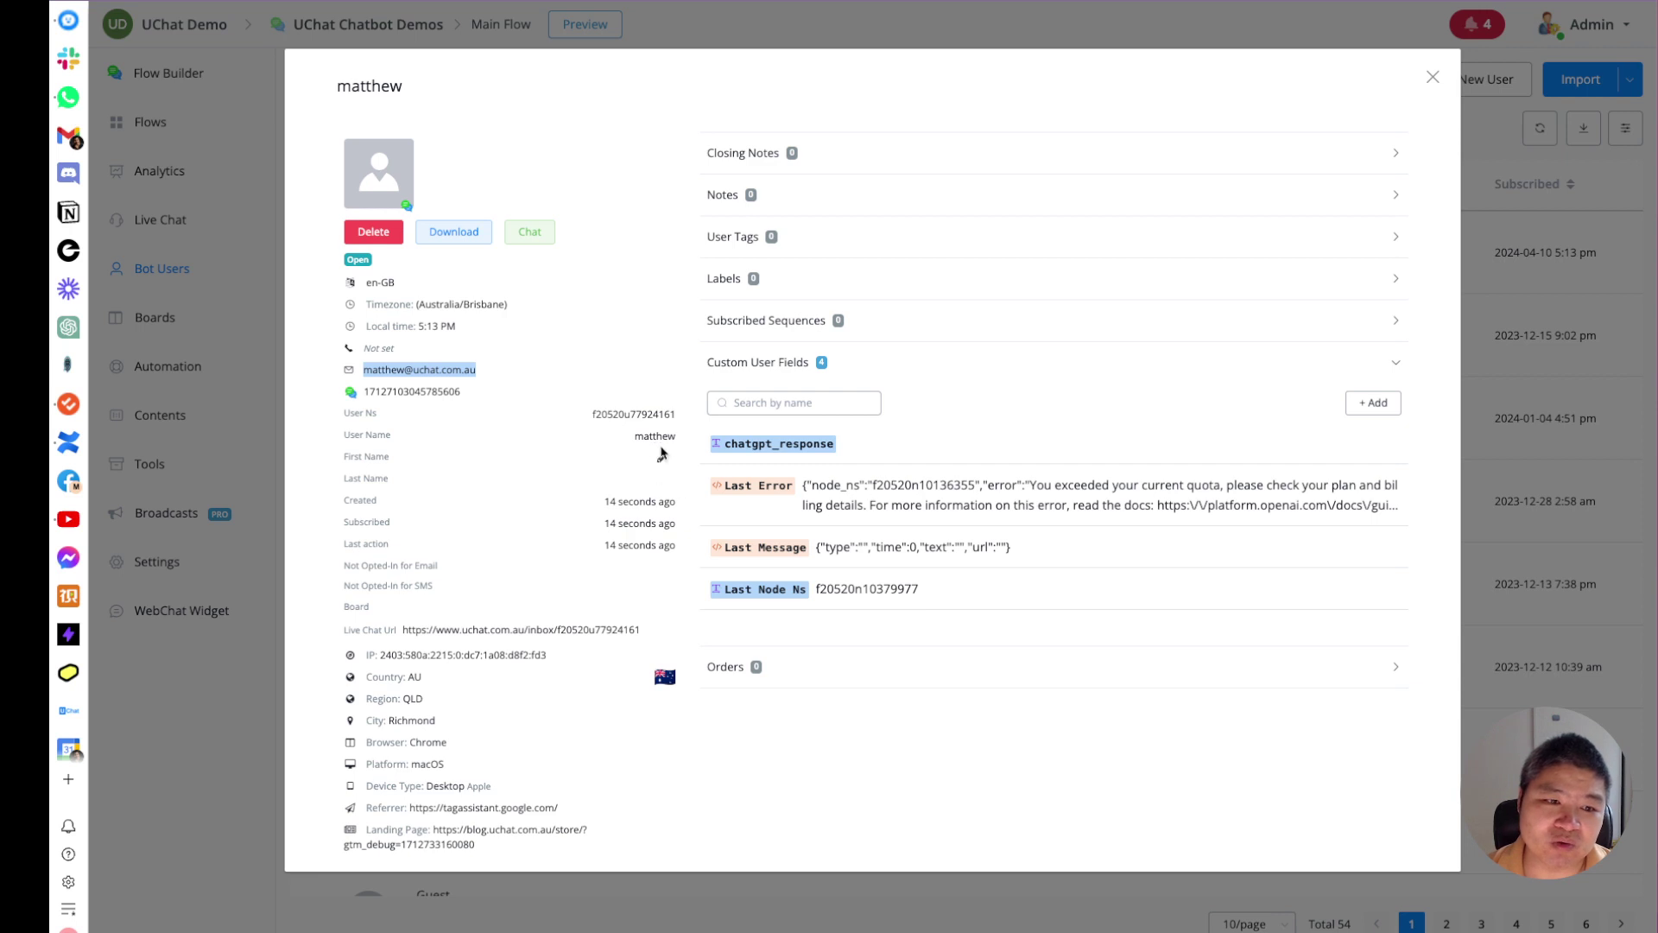
Check the user name in the open profile and close it, and review the user ID in the Update user notes' setUser script
double_click(636, 436)
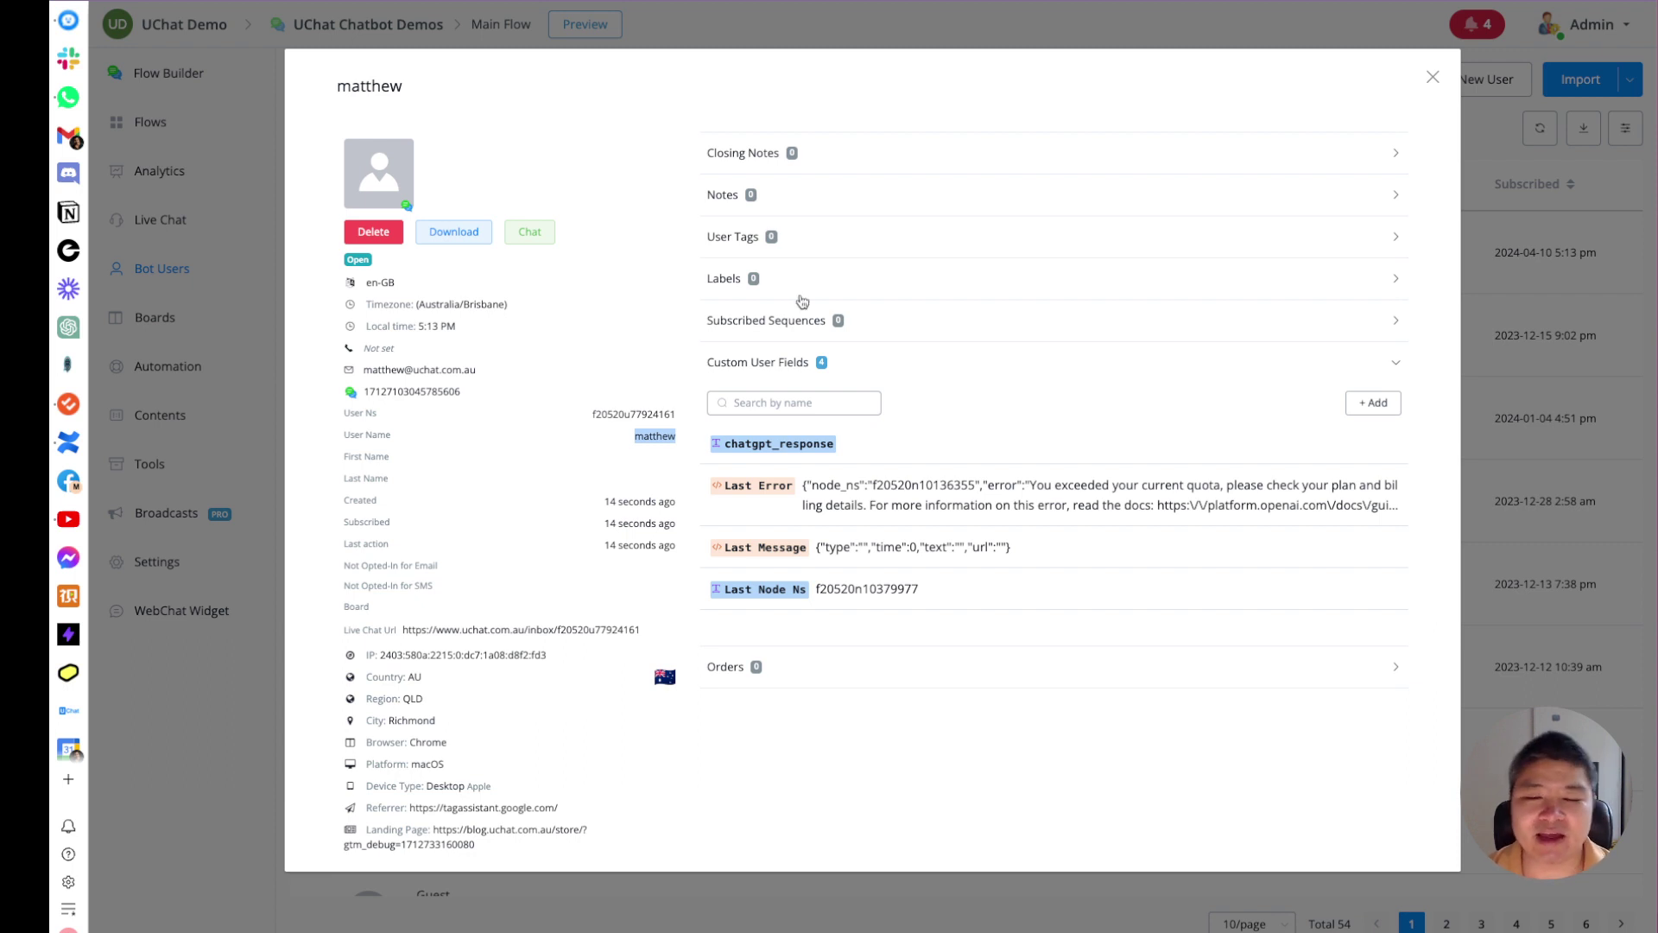
left_click(1433, 81)
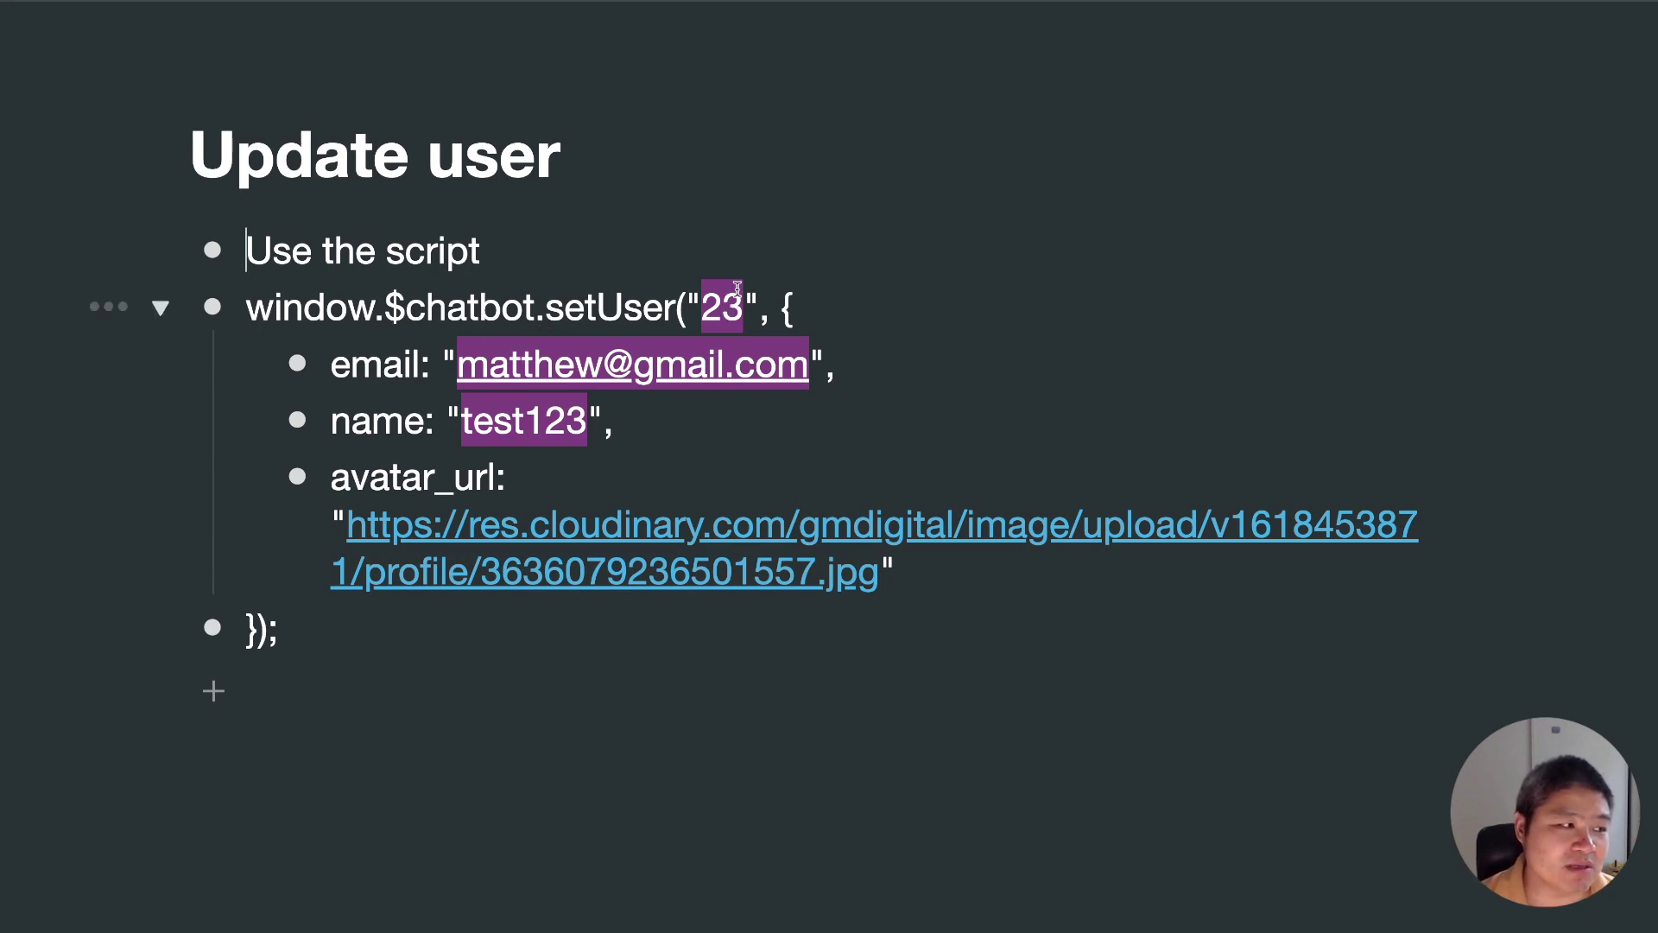
left_click_drag(742, 294, 707, 301)
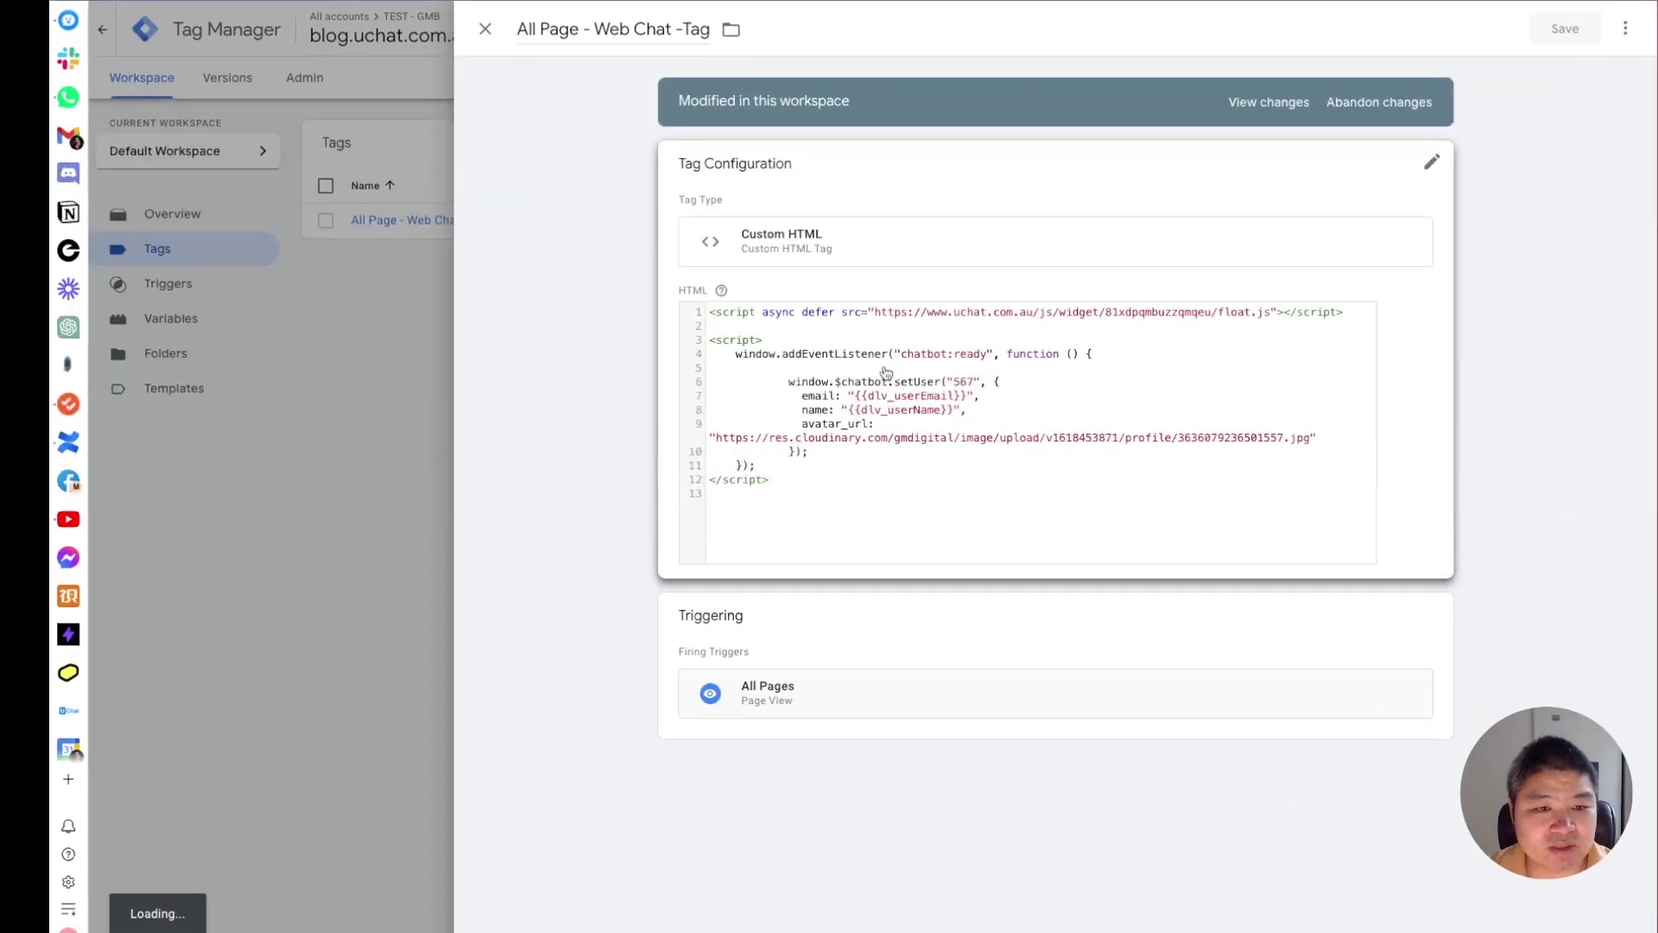
Replace {{dlv_userEmail}} in the script's email value with a fixed test e-mail address and save the tag
left_click_drag(967, 416, 857, 409)
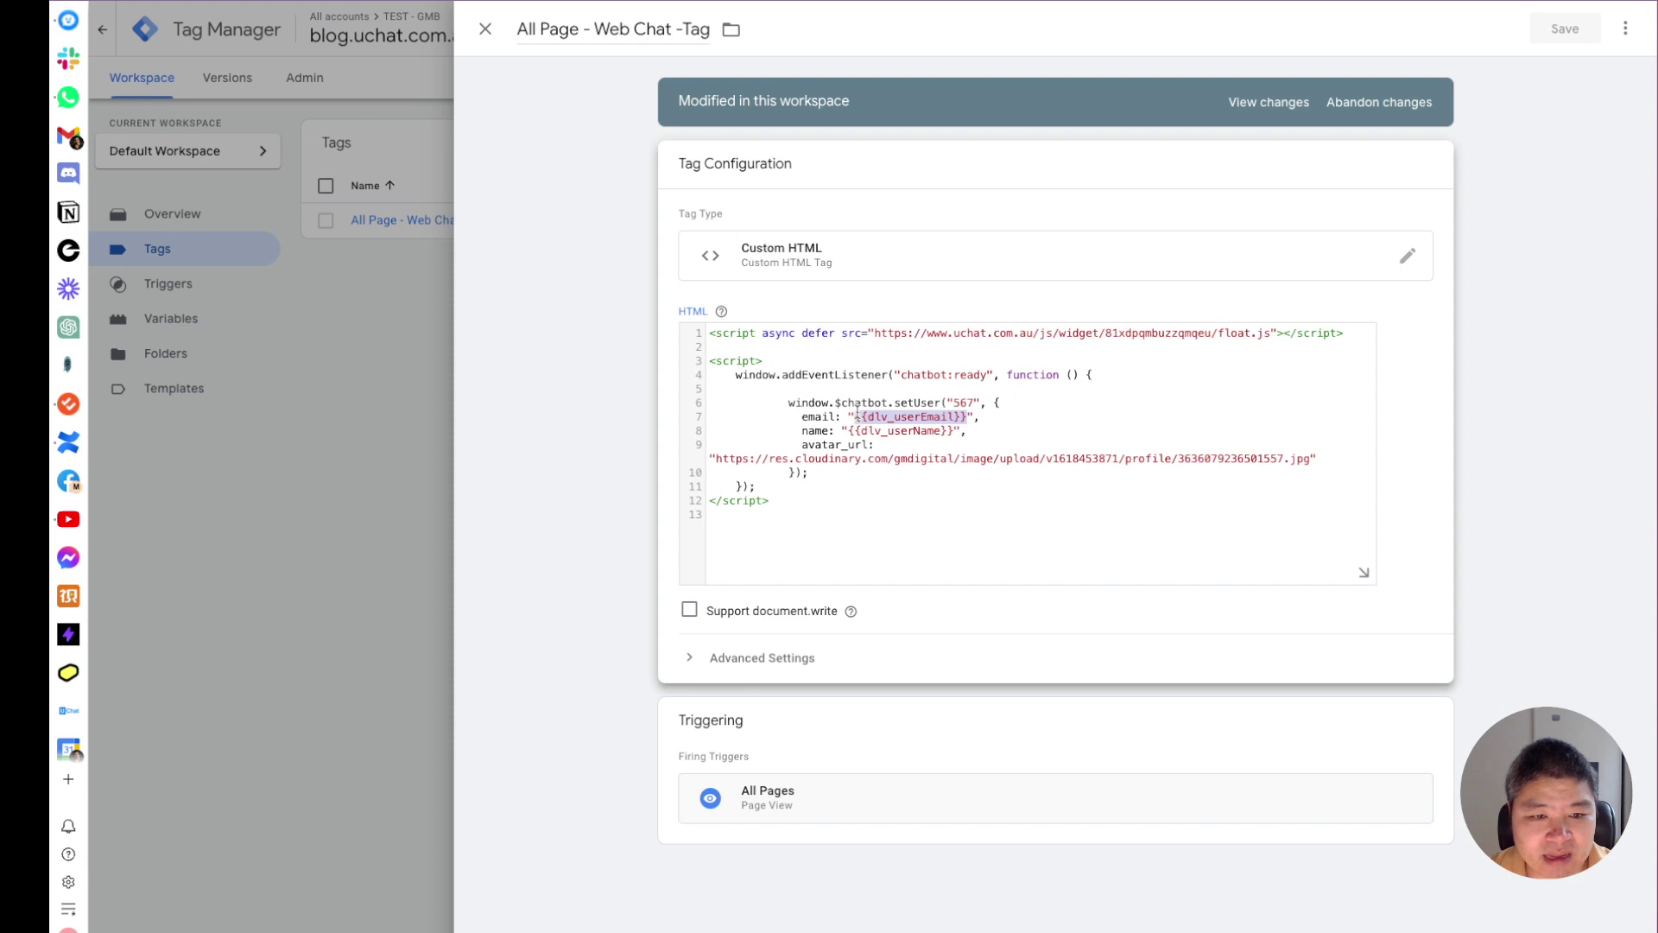
type("test")
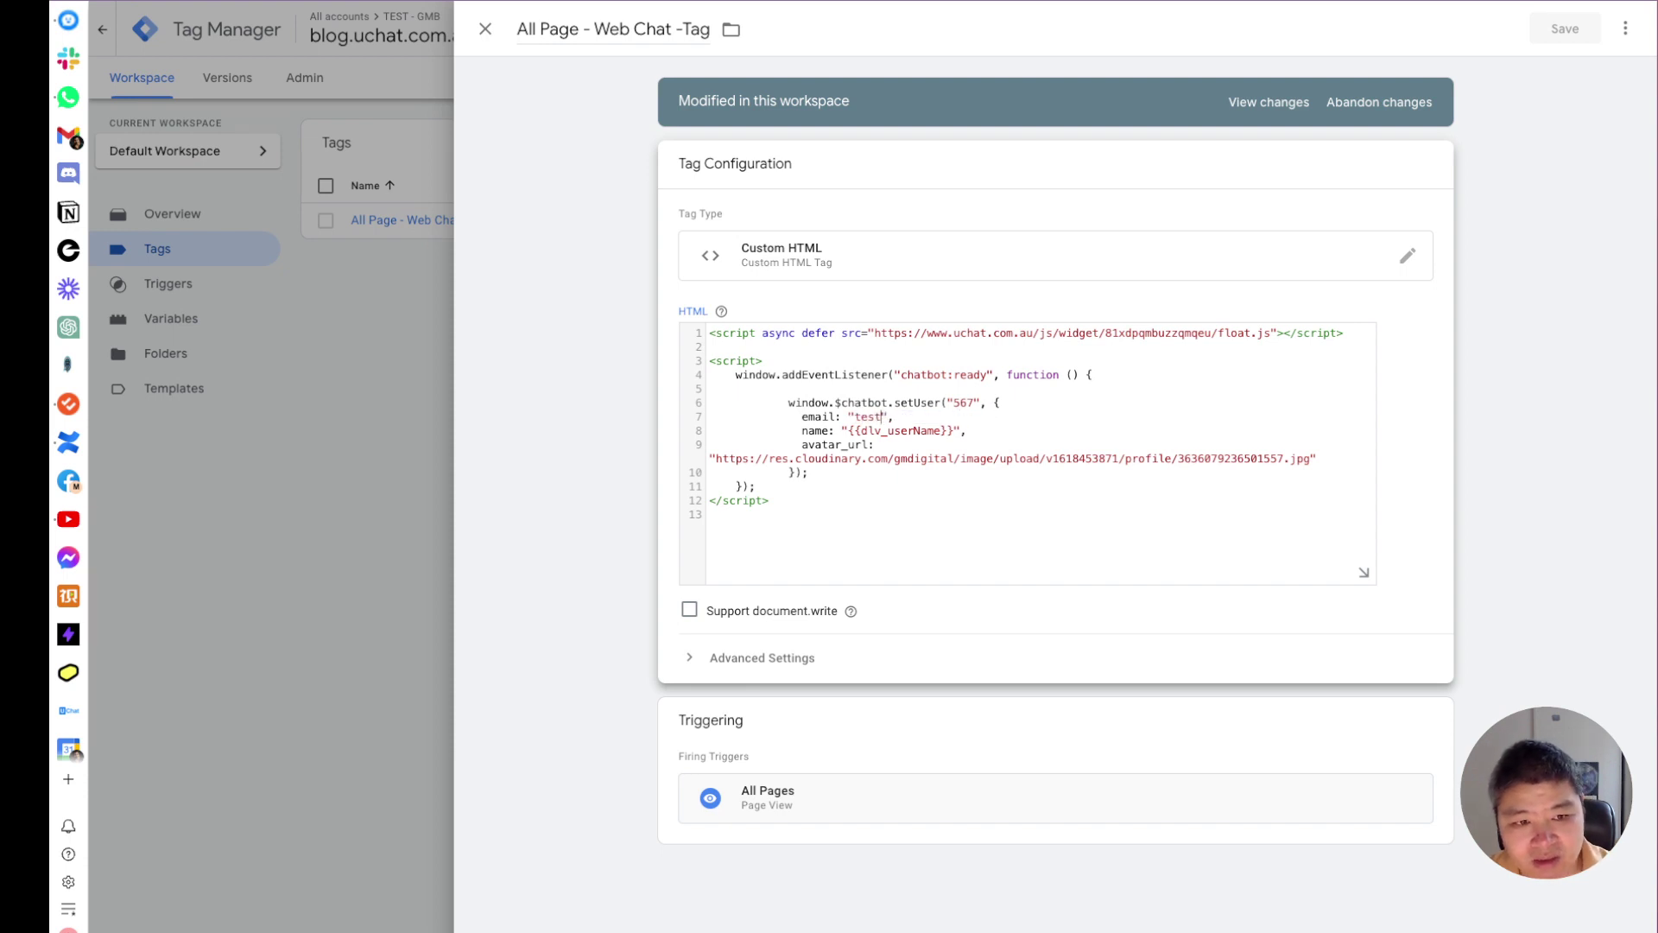
type("@gmail")
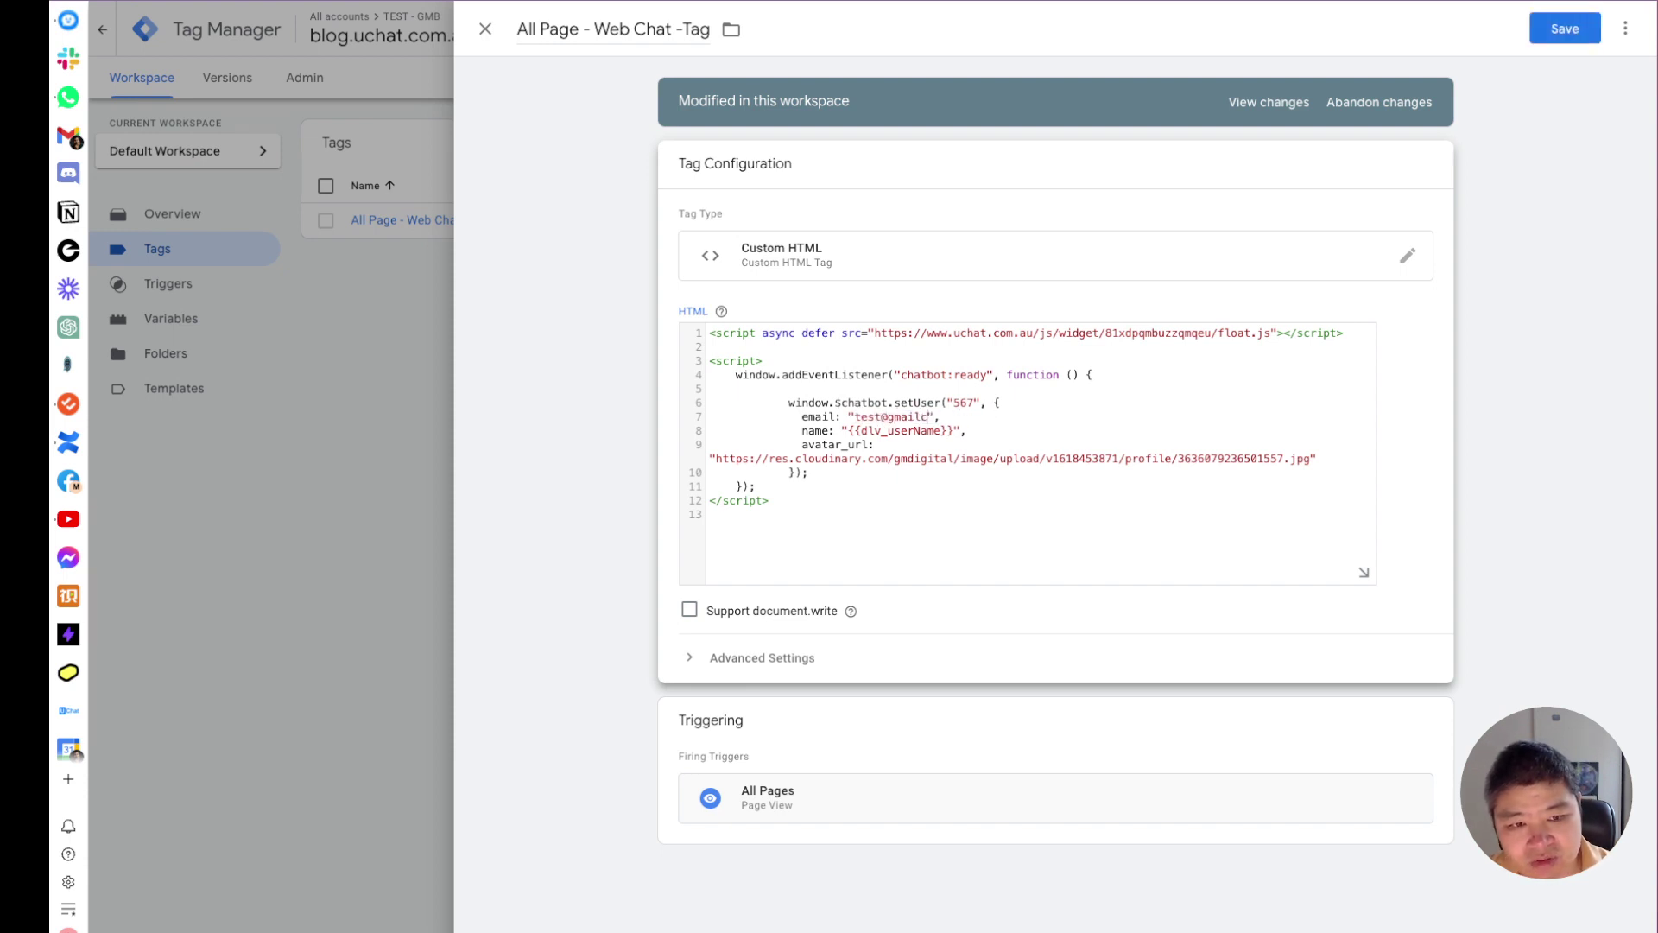
type(".com")
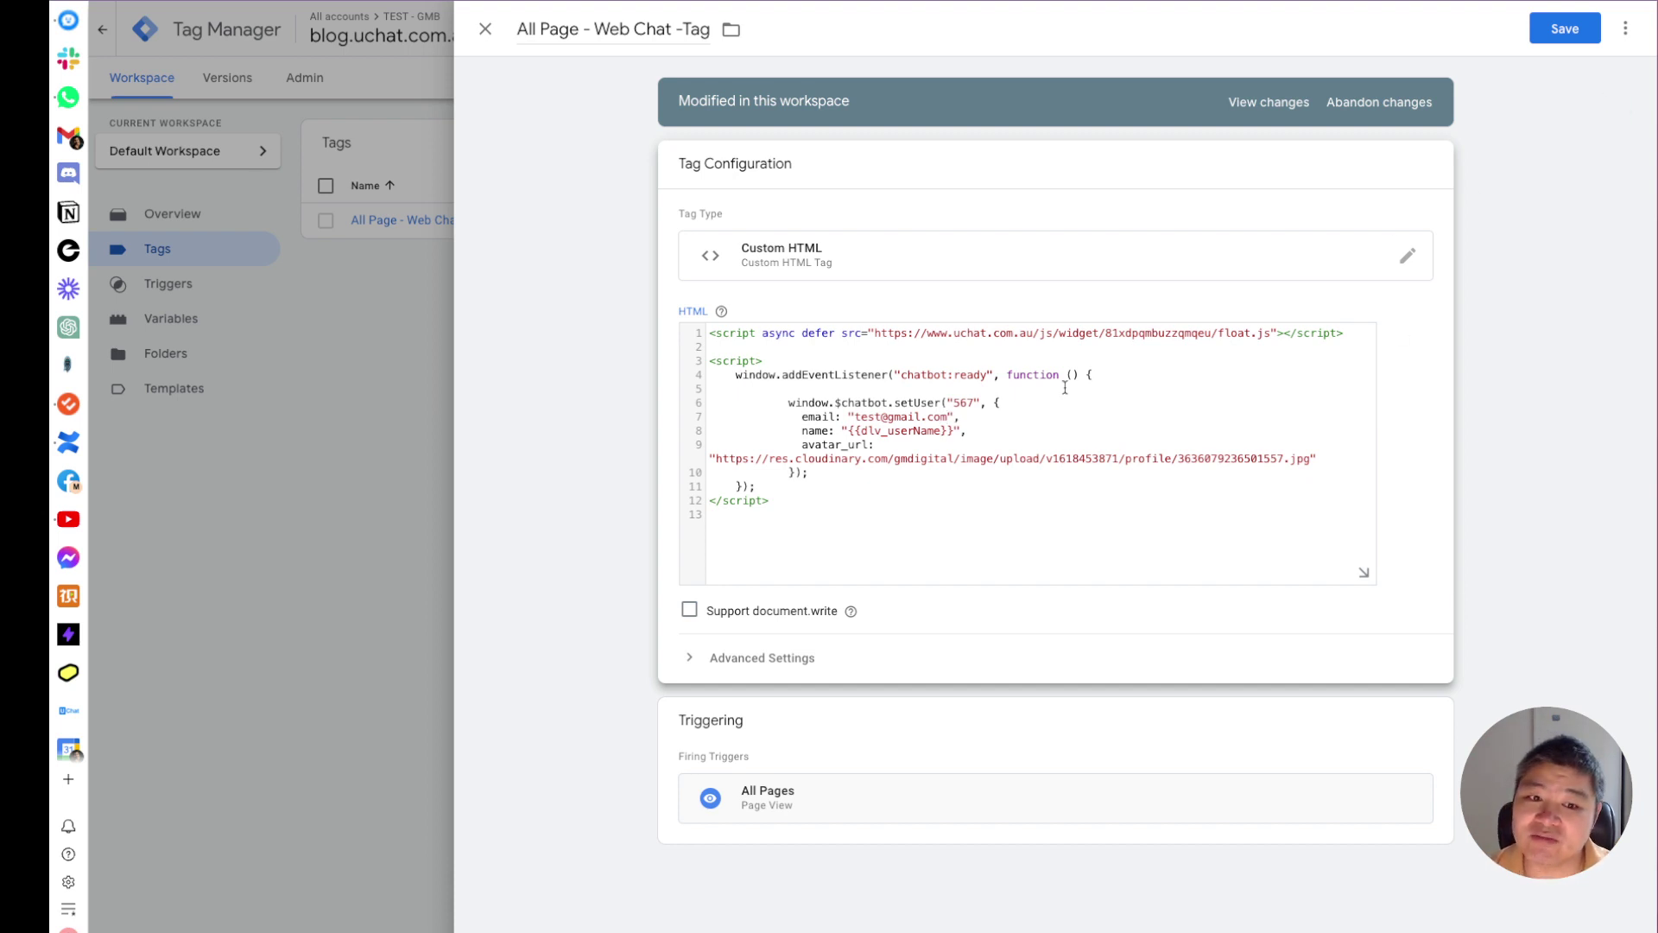
left_click(973, 403)
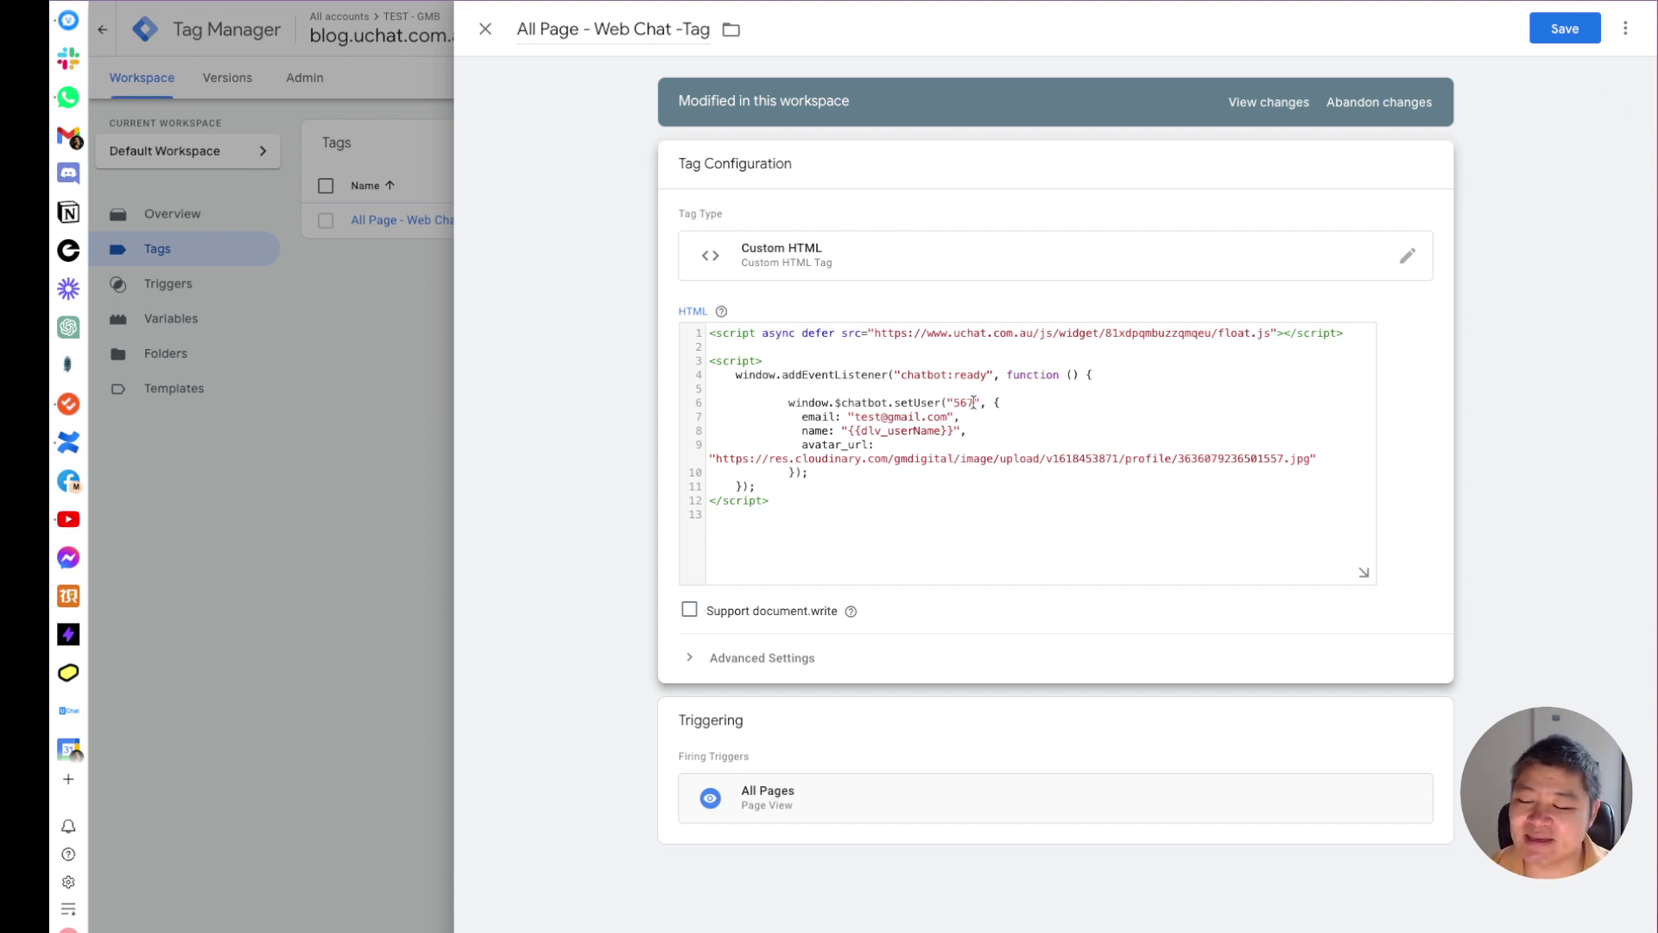
left_click(1565, 28)
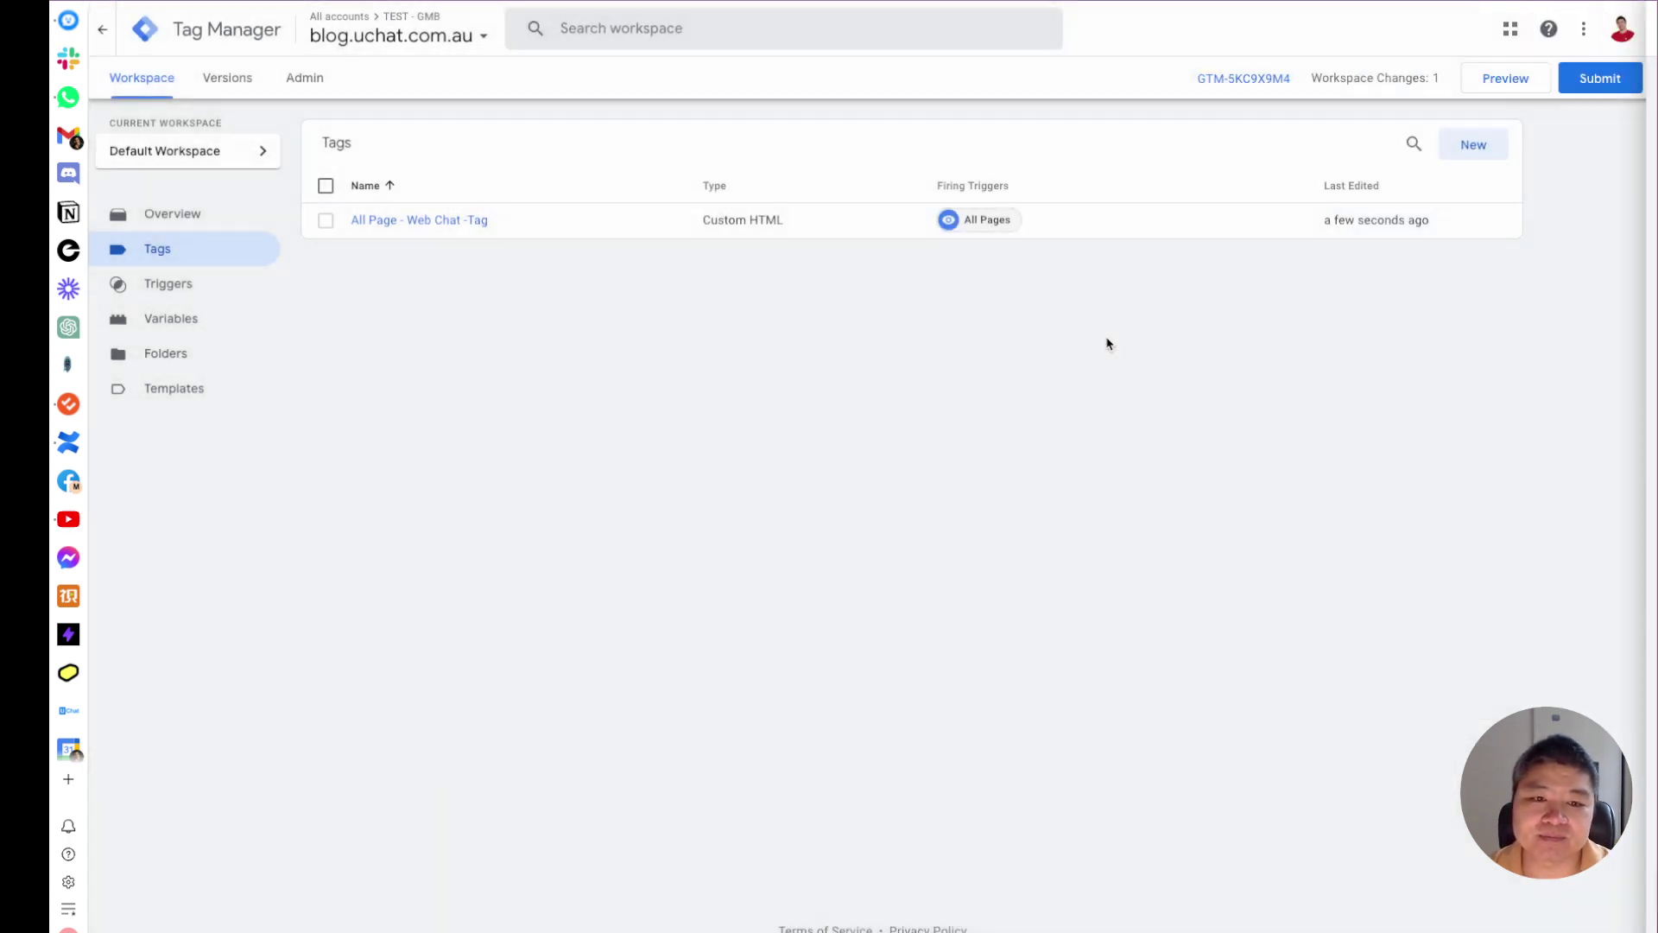
Preview the container, continue into the connected Tag Assistant session, and view the store page with its web chat
left_click(1507, 78)
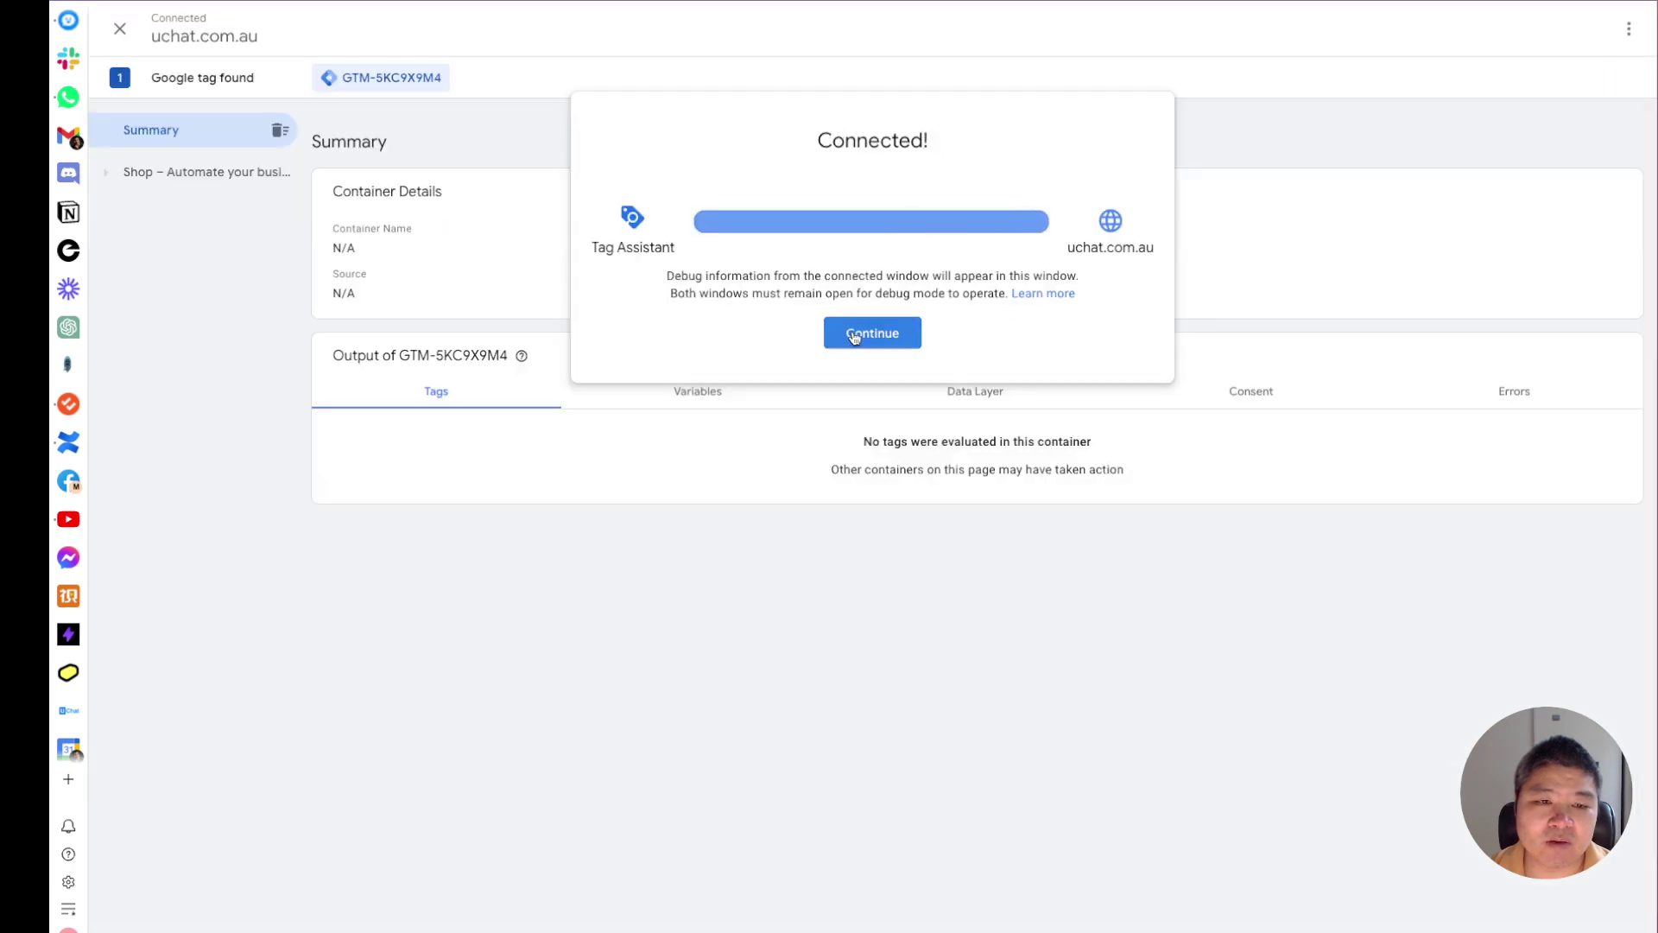
left_click(872, 333)
key("alt+Tab")
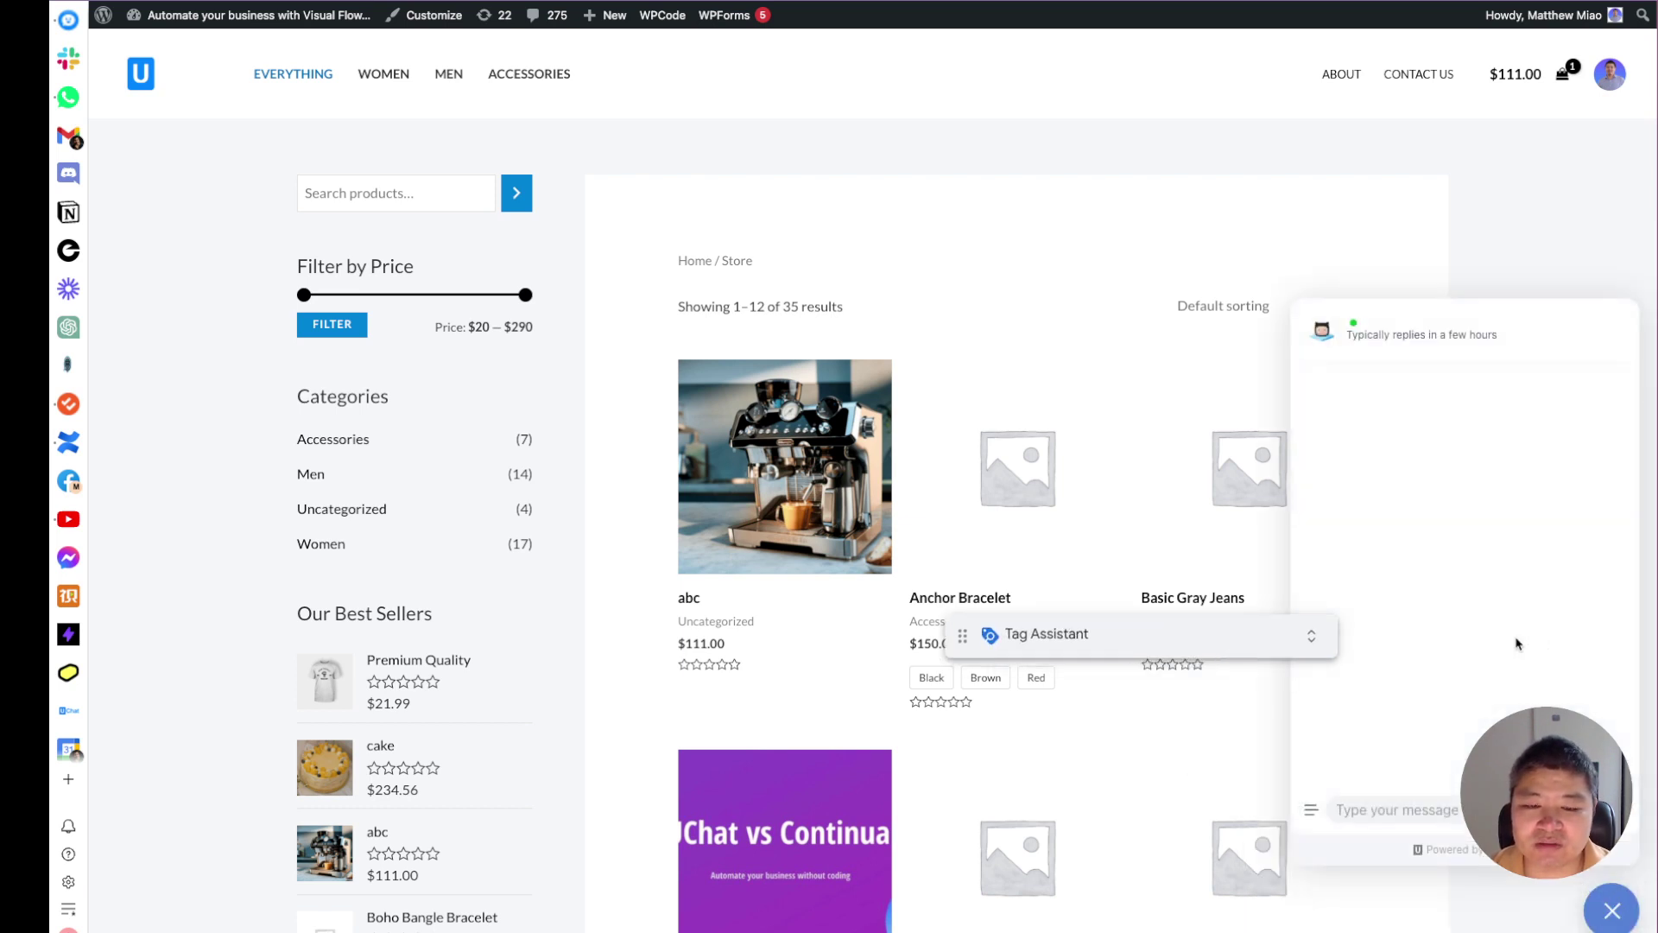
Refresh UChat's Bot Users list, check the updated email and avatar in the newest user's profile, and close it
key("alt+Tab")
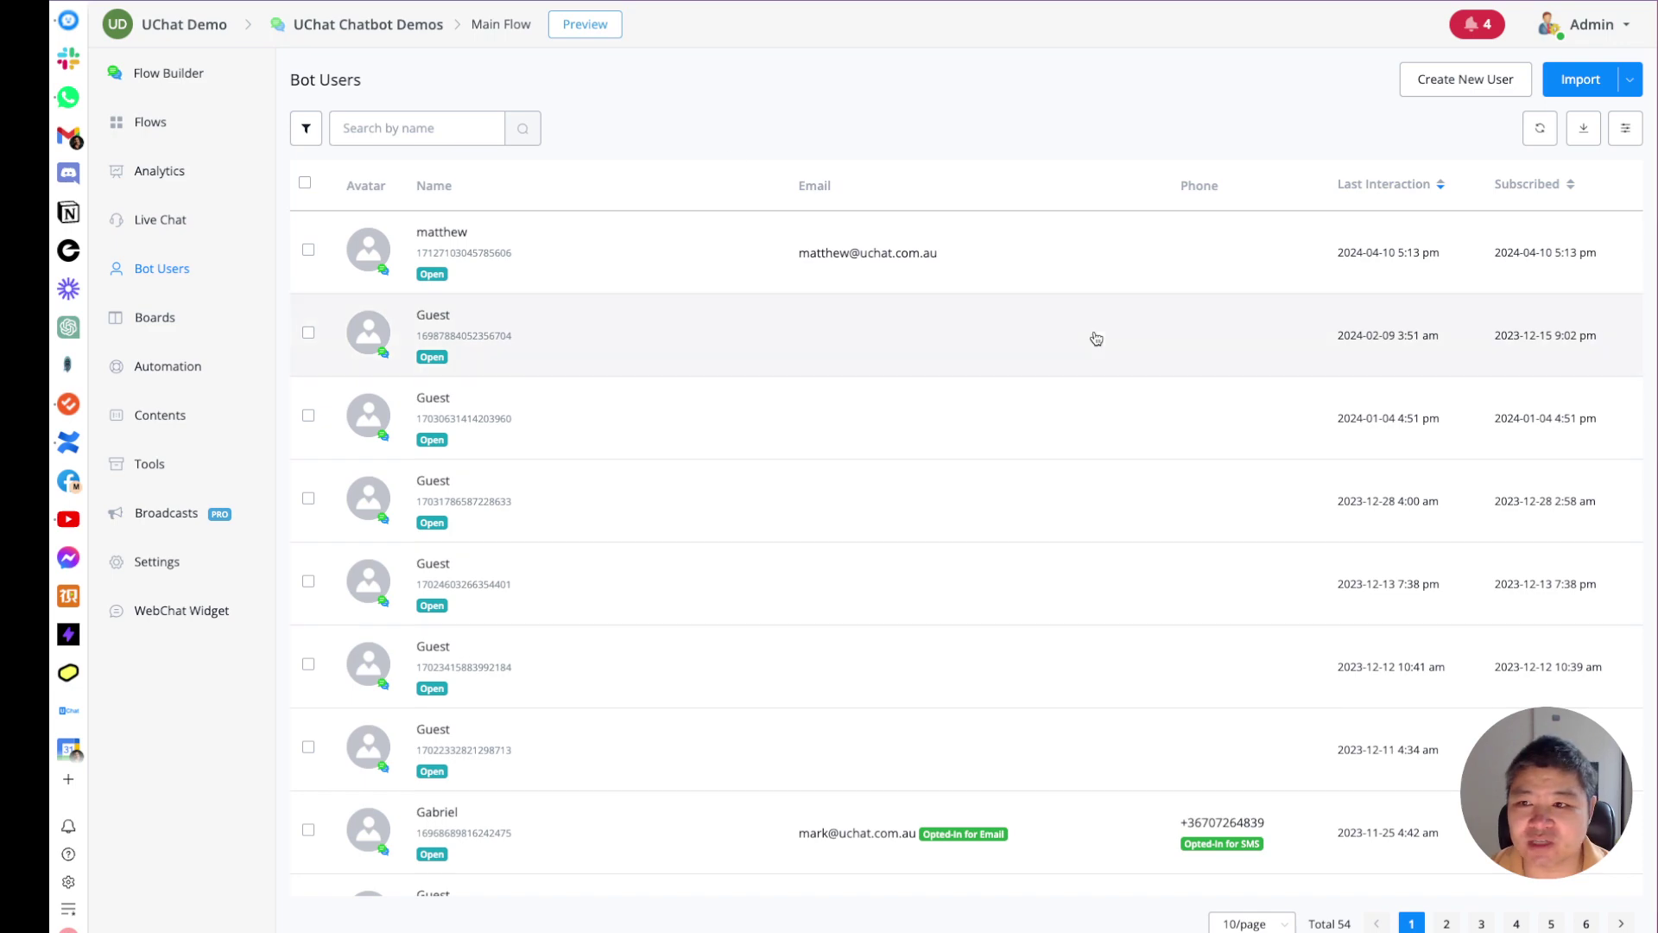
left_click(1540, 129)
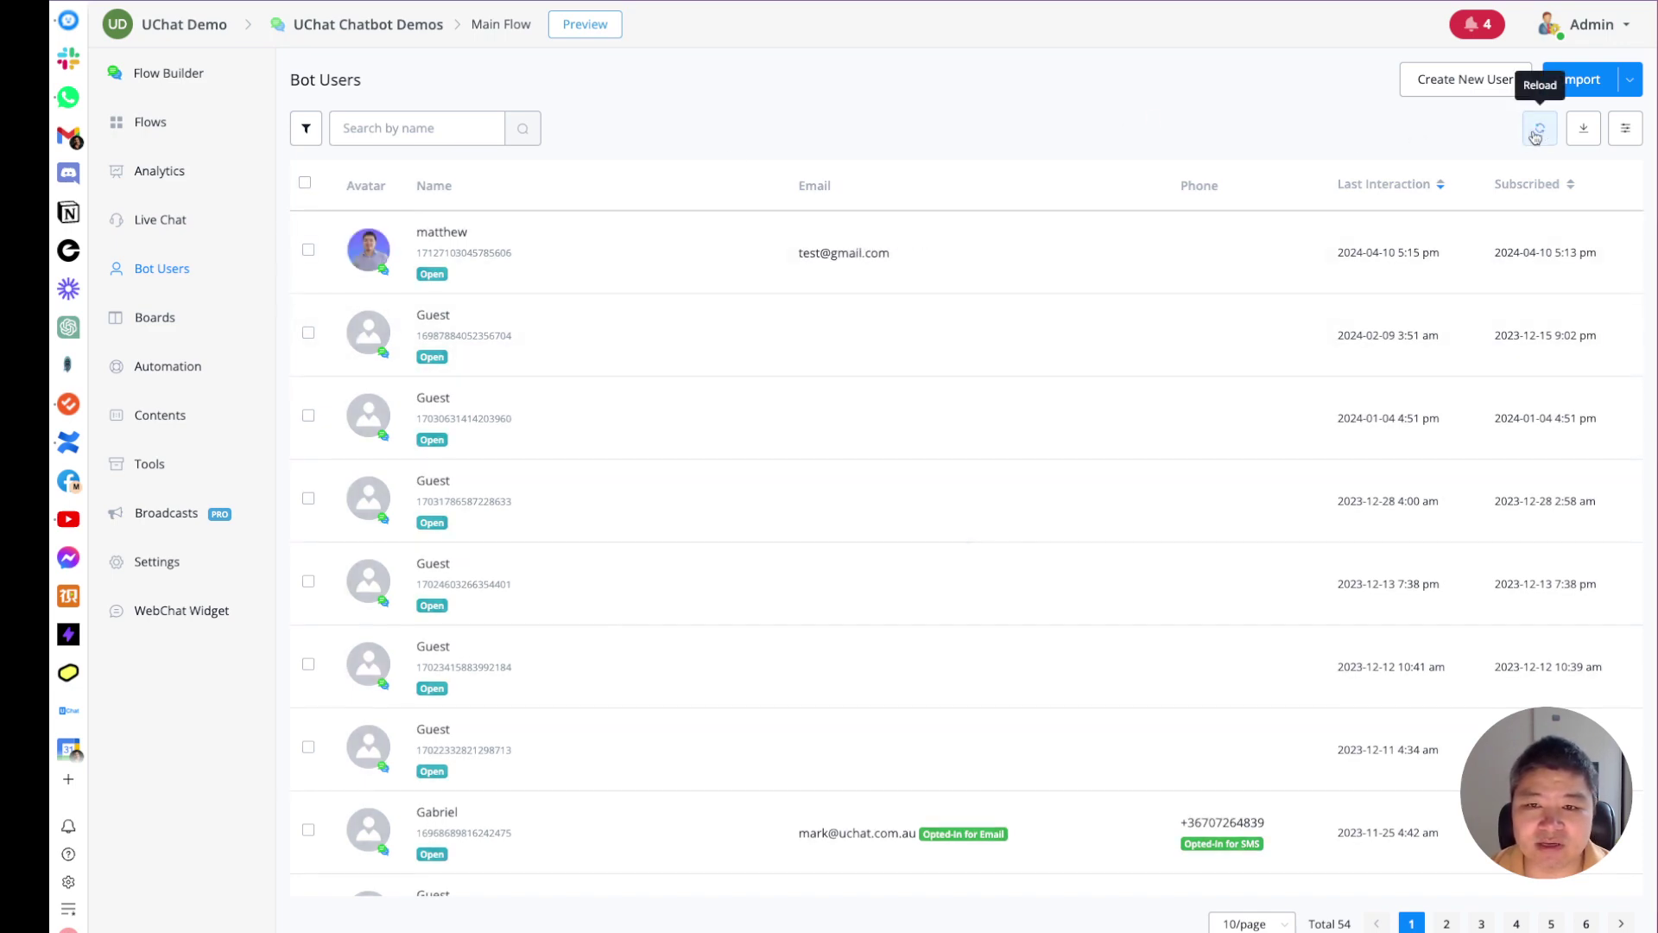
left_click(539, 248)
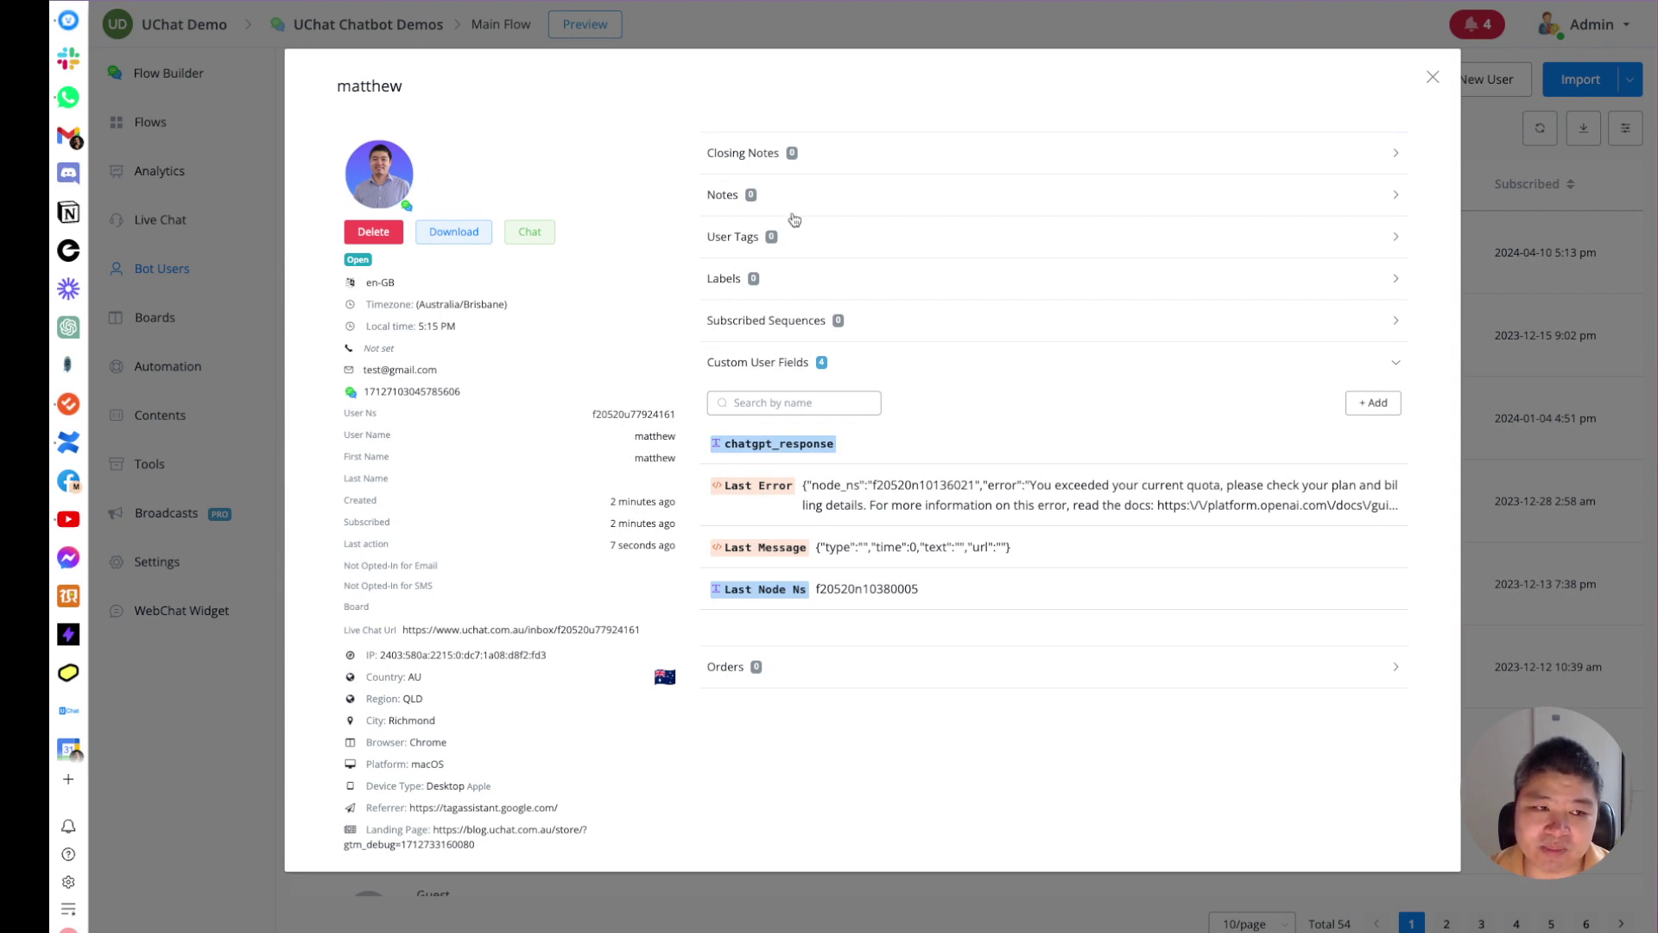
left_click(1433, 77)
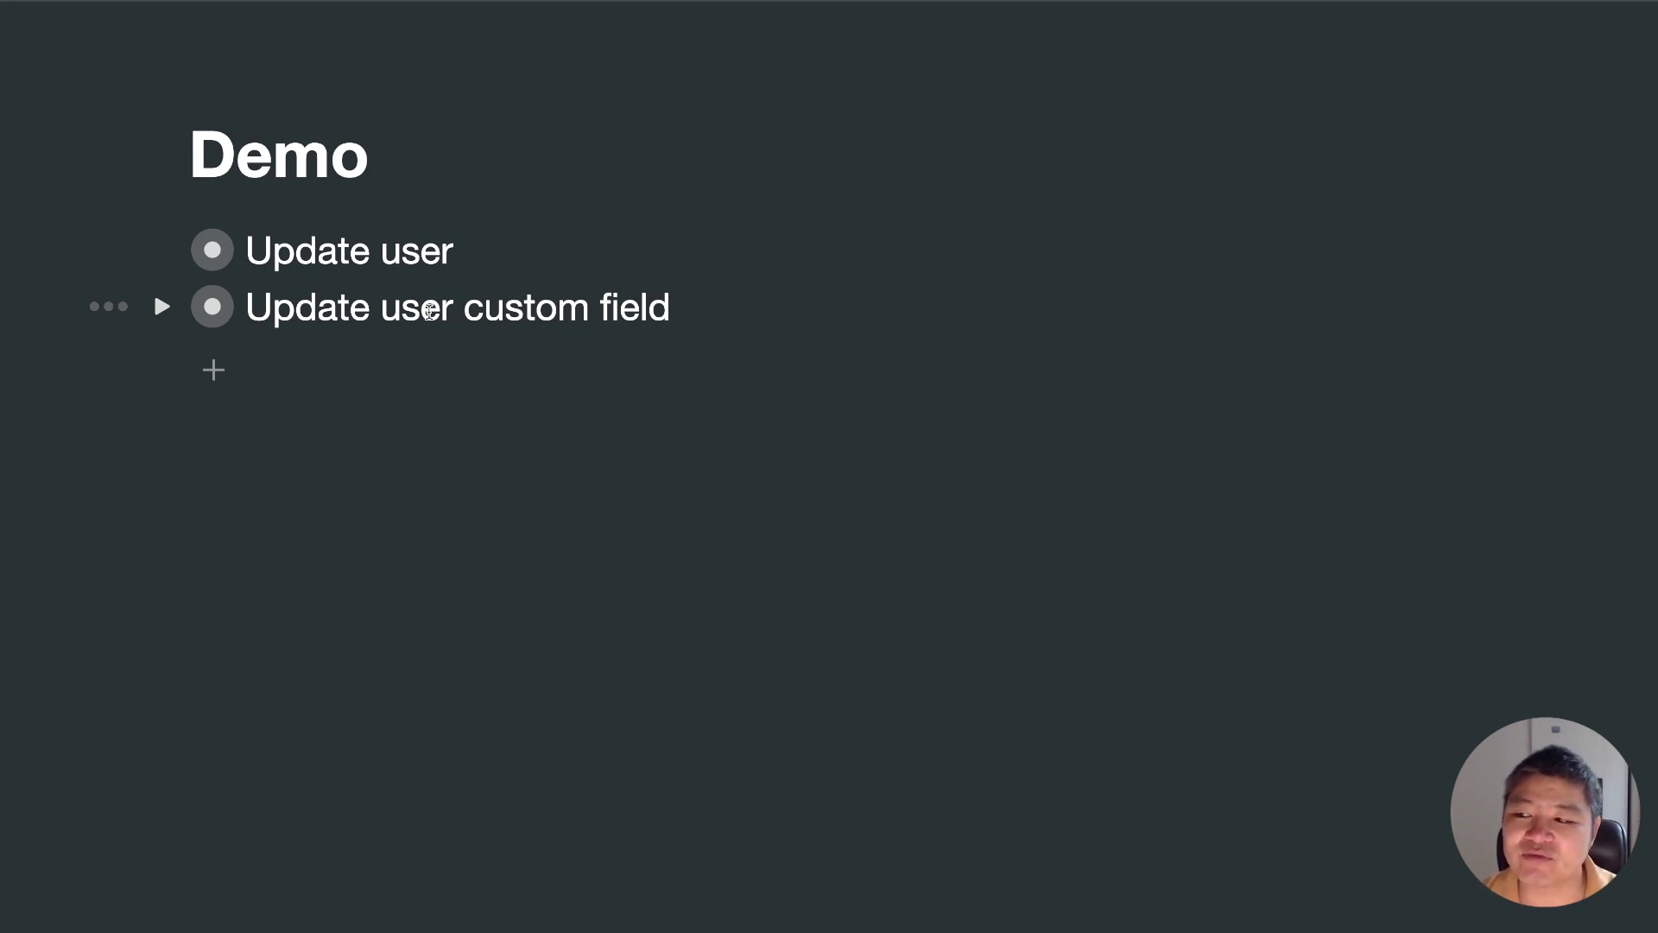
Open the Update user custom field notes, and open All Page - Web Chat -Tag in Tag Manager
left_click(212, 309)
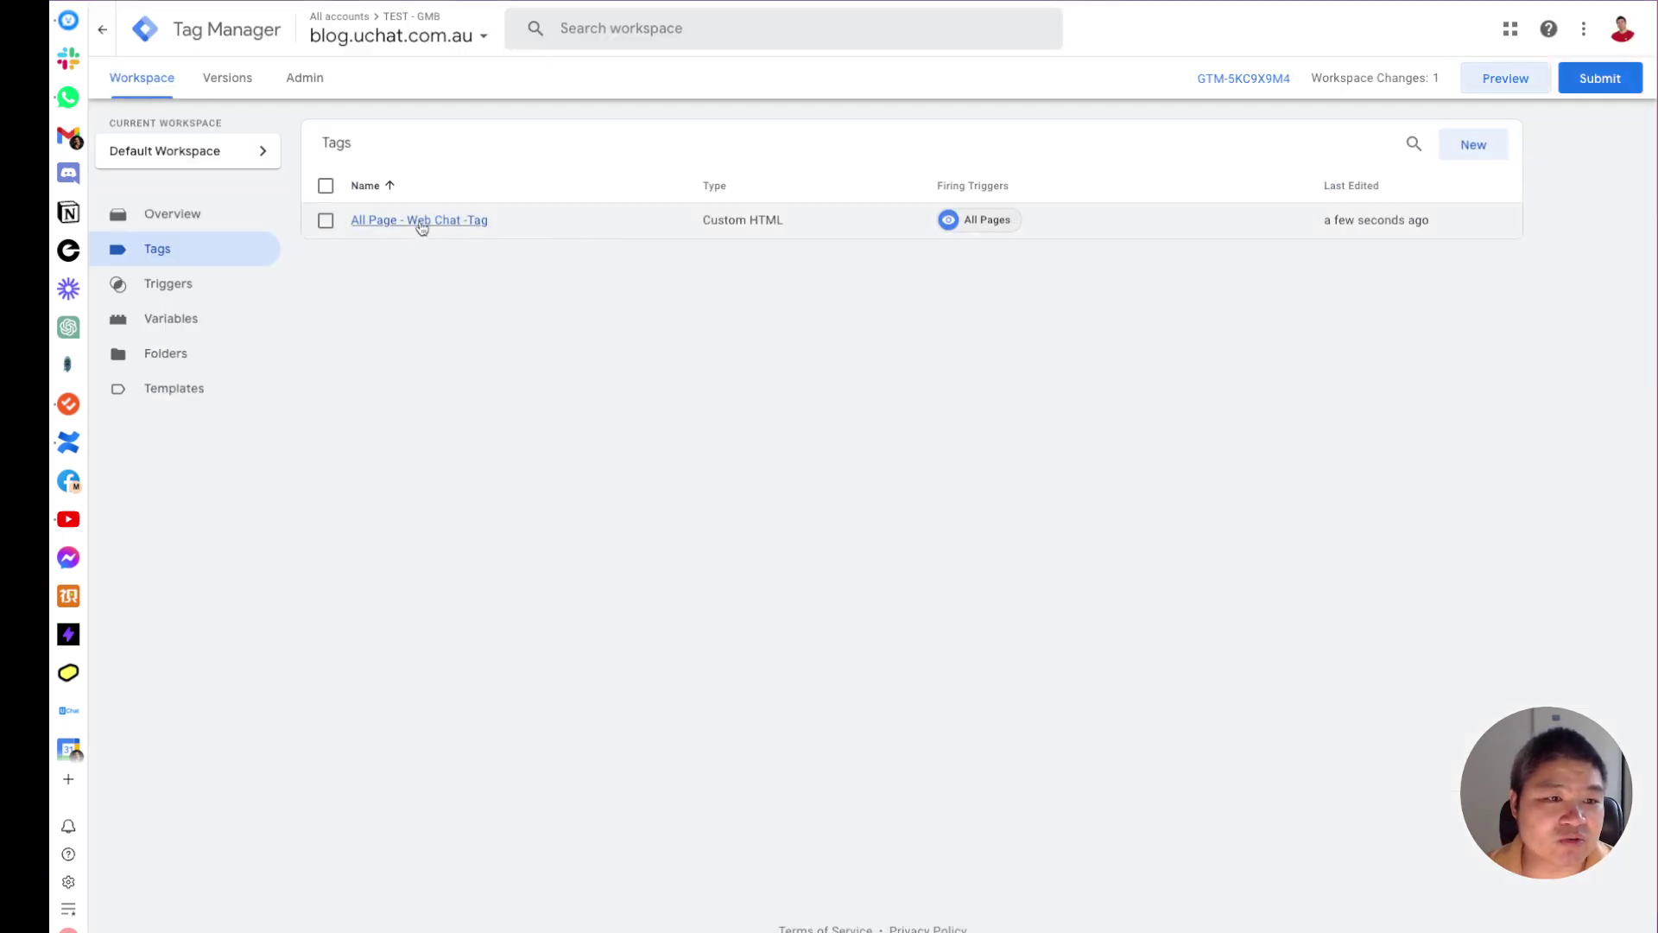
left_click(418, 221)
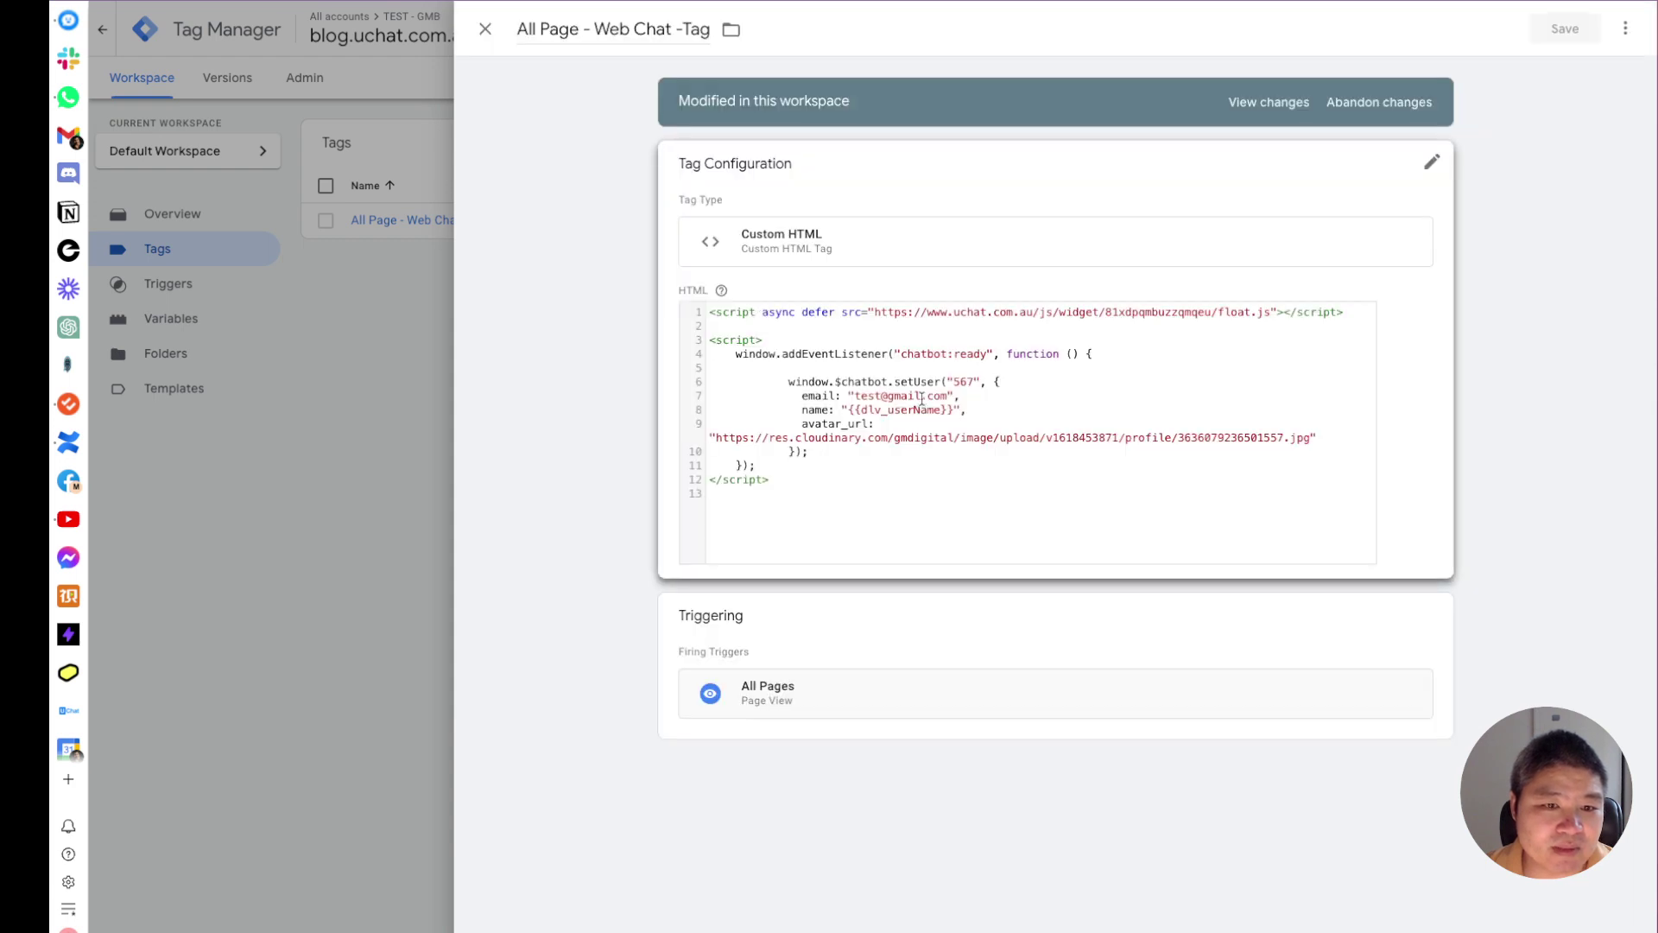
left_click_drag(838, 472, 667, 403)
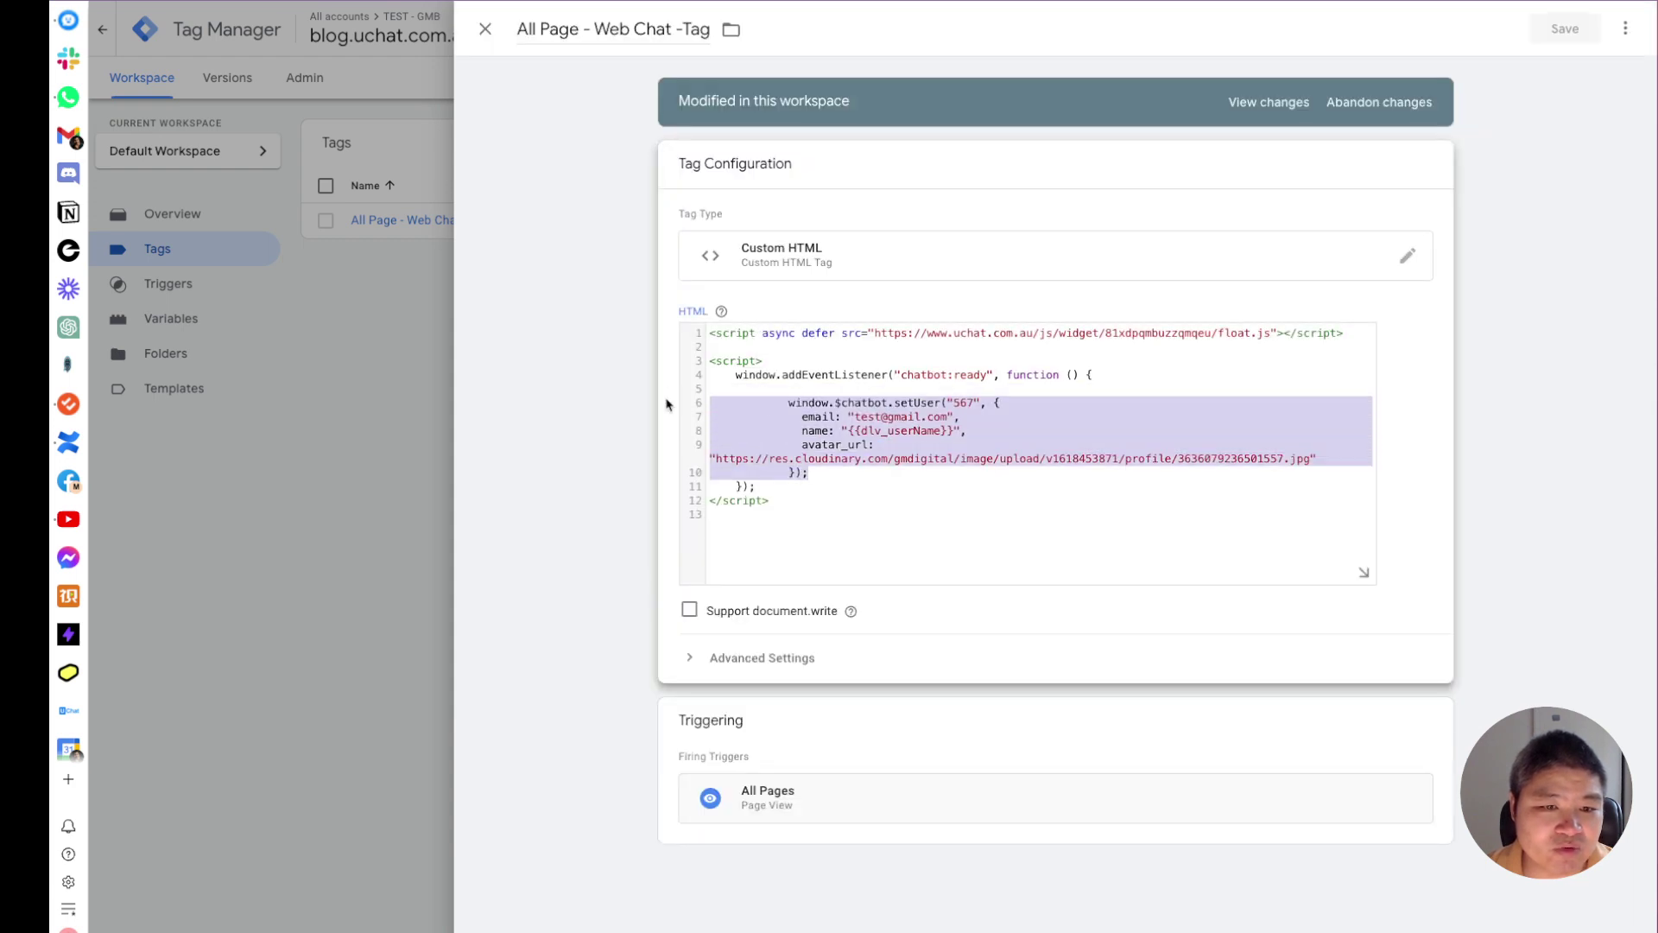
key("BackSpace")
type("window.$chatbot.setCustomAttributes({             user_fields: {                 provider: \"{{dlv_userRole}}\",                 issue_title: \"{{dlv_regiDate}}\"             }         });     });")
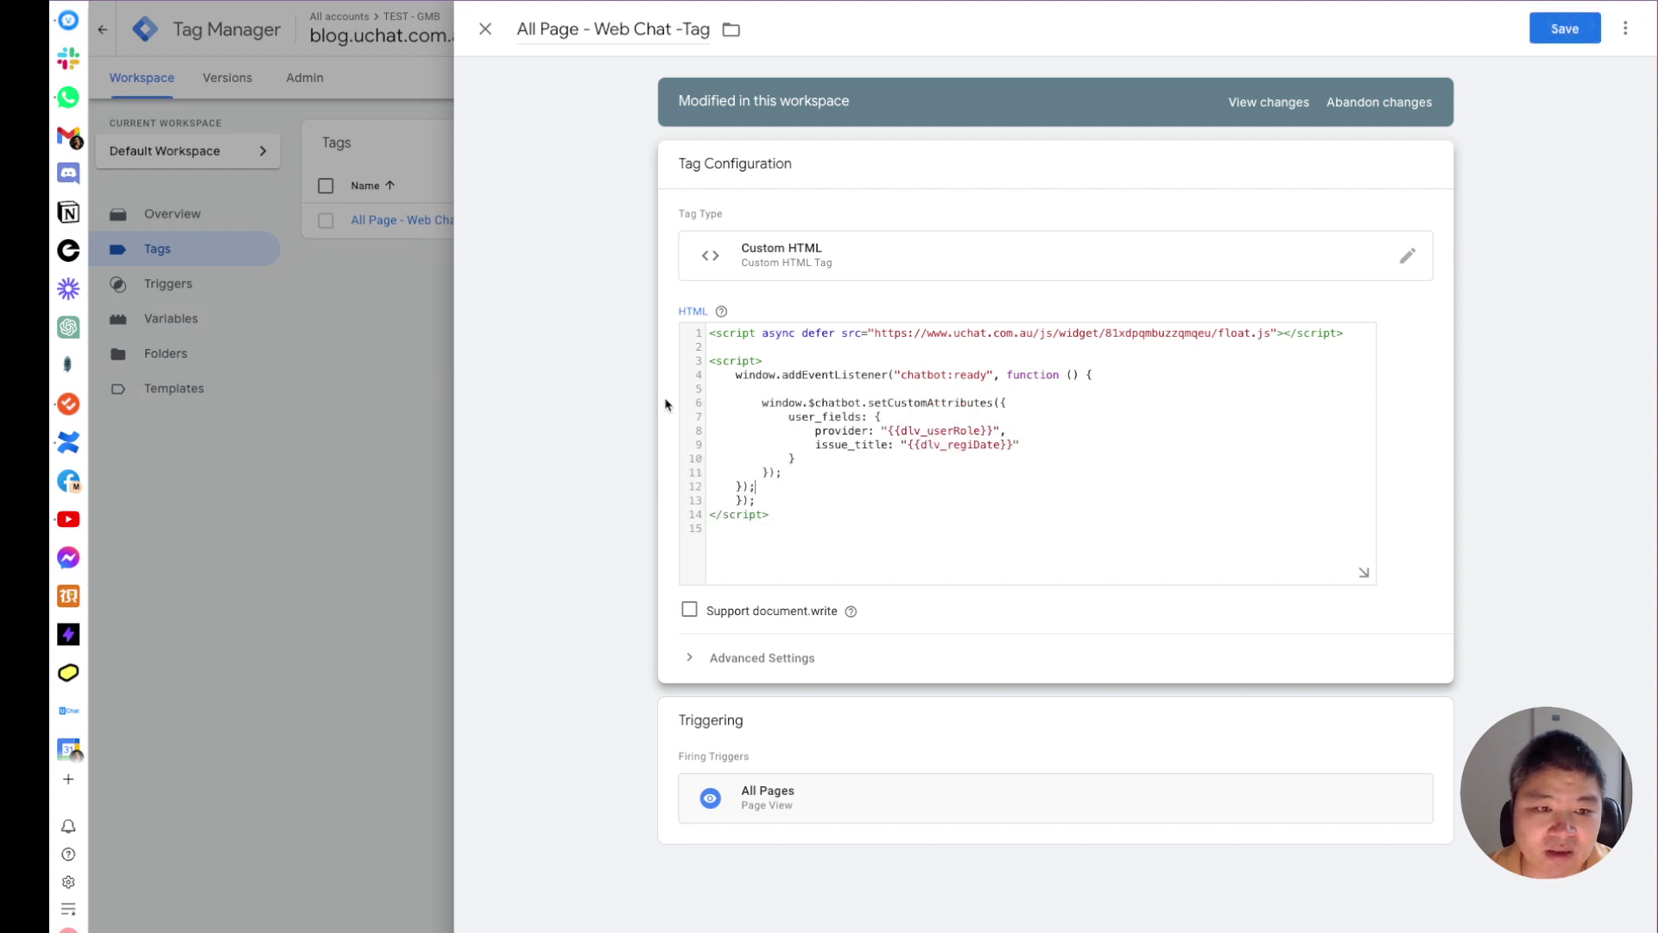
left_click_drag(757, 486, 687, 486)
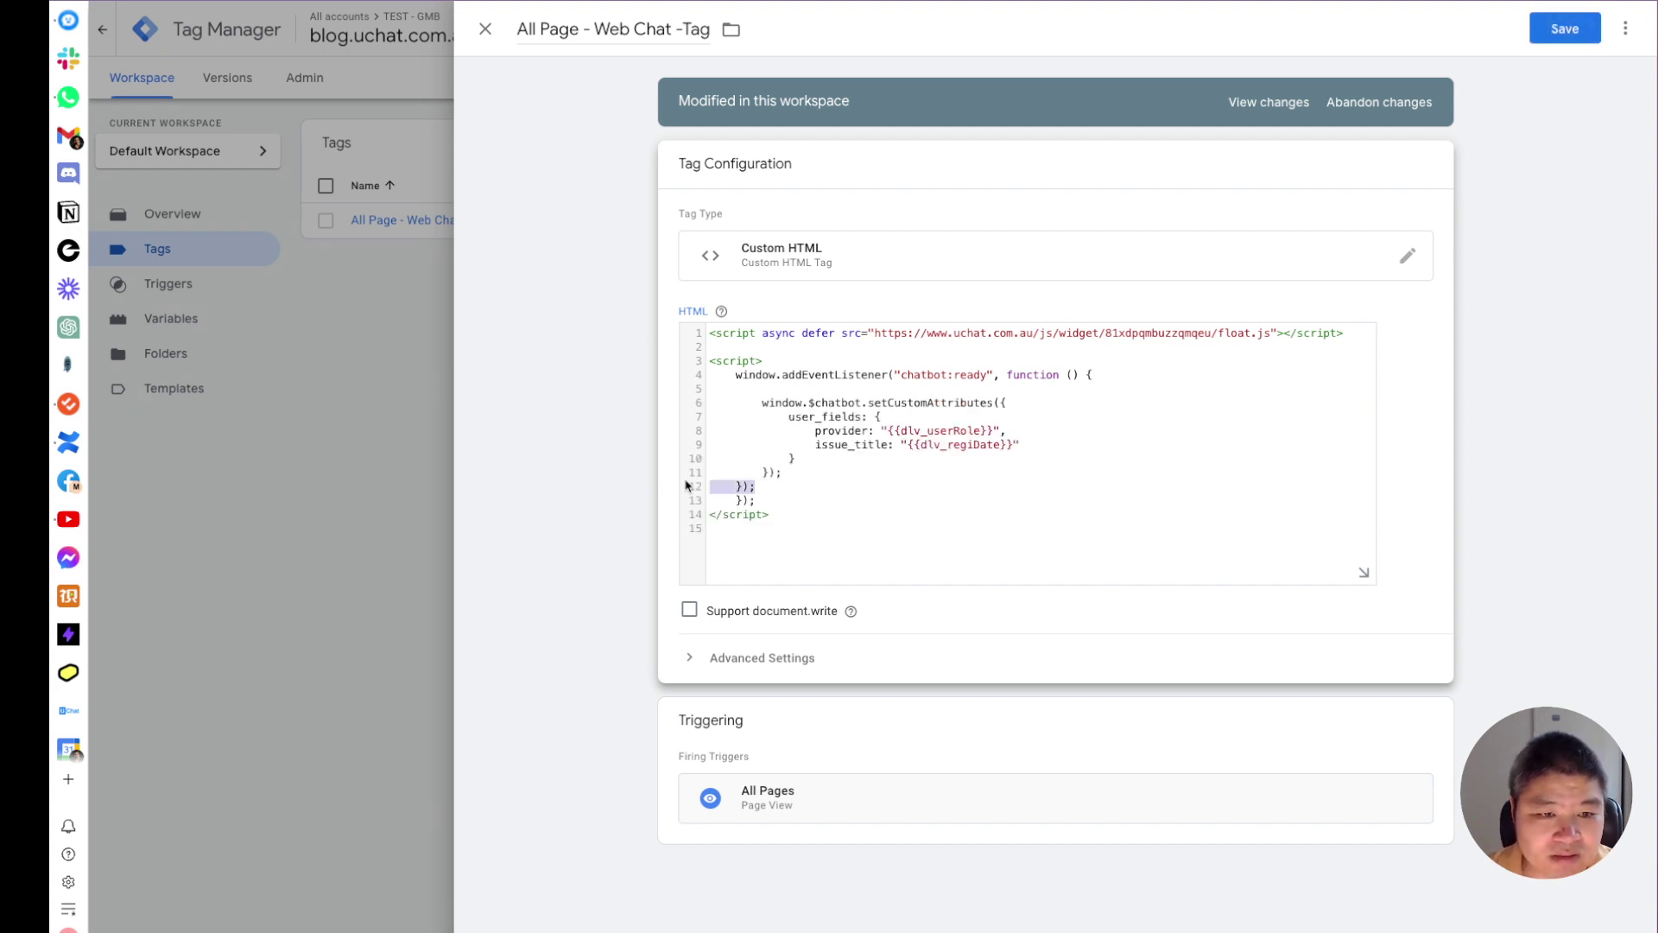
key("ctrl+z")
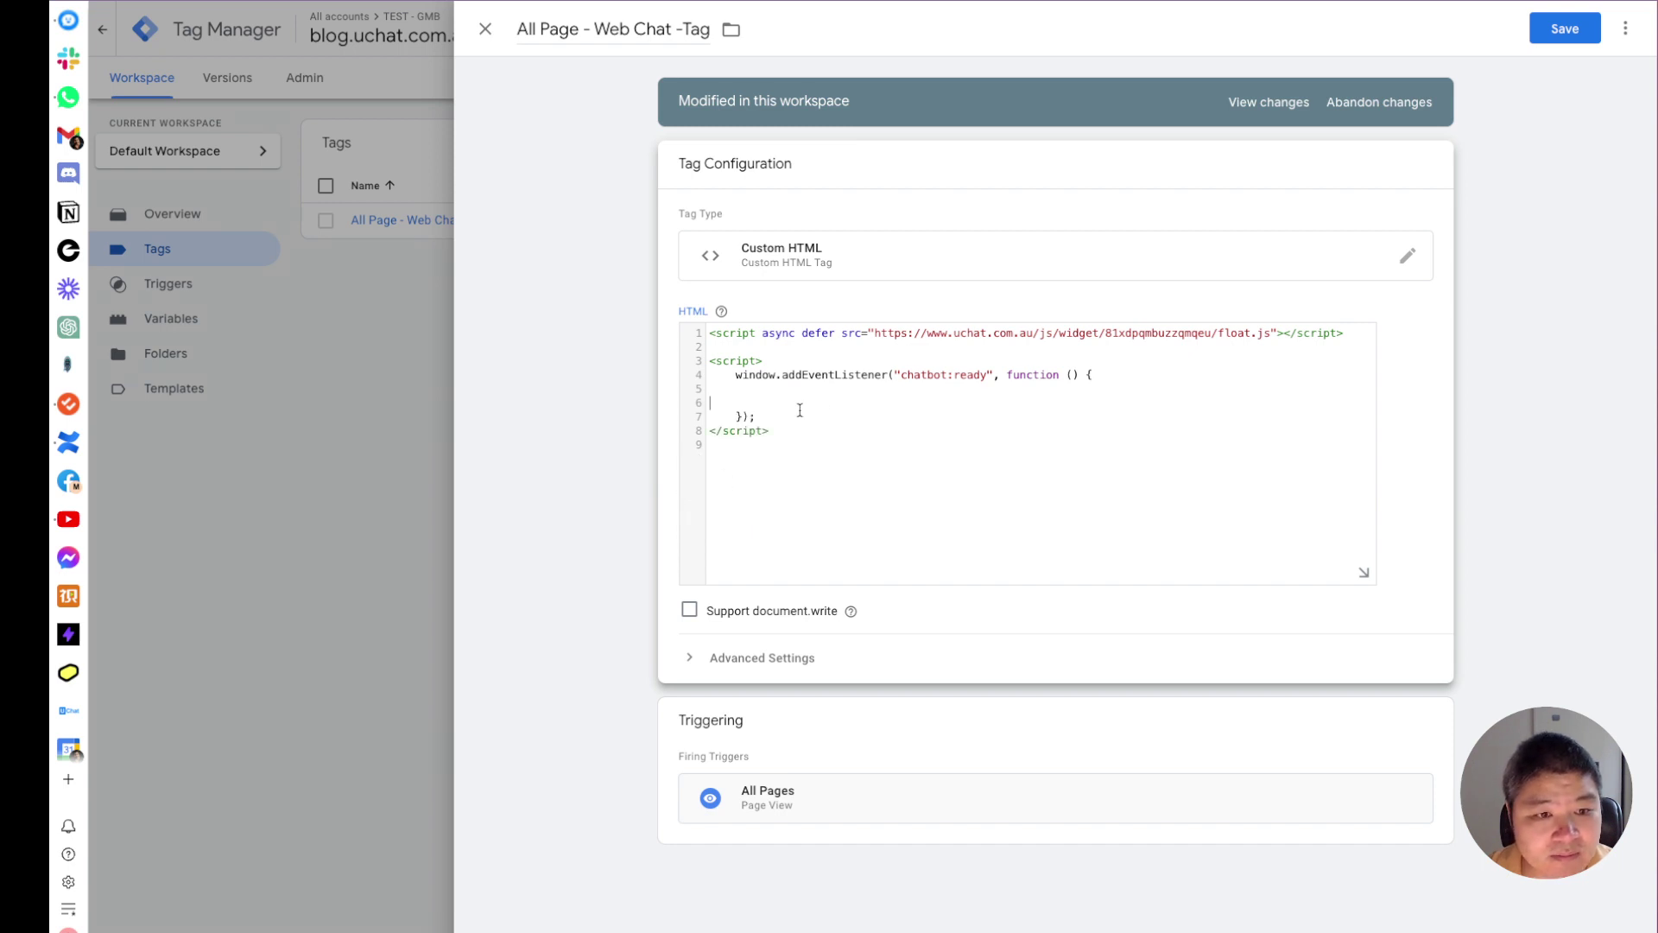
key("ctrl+z")
left_click(903, 475)
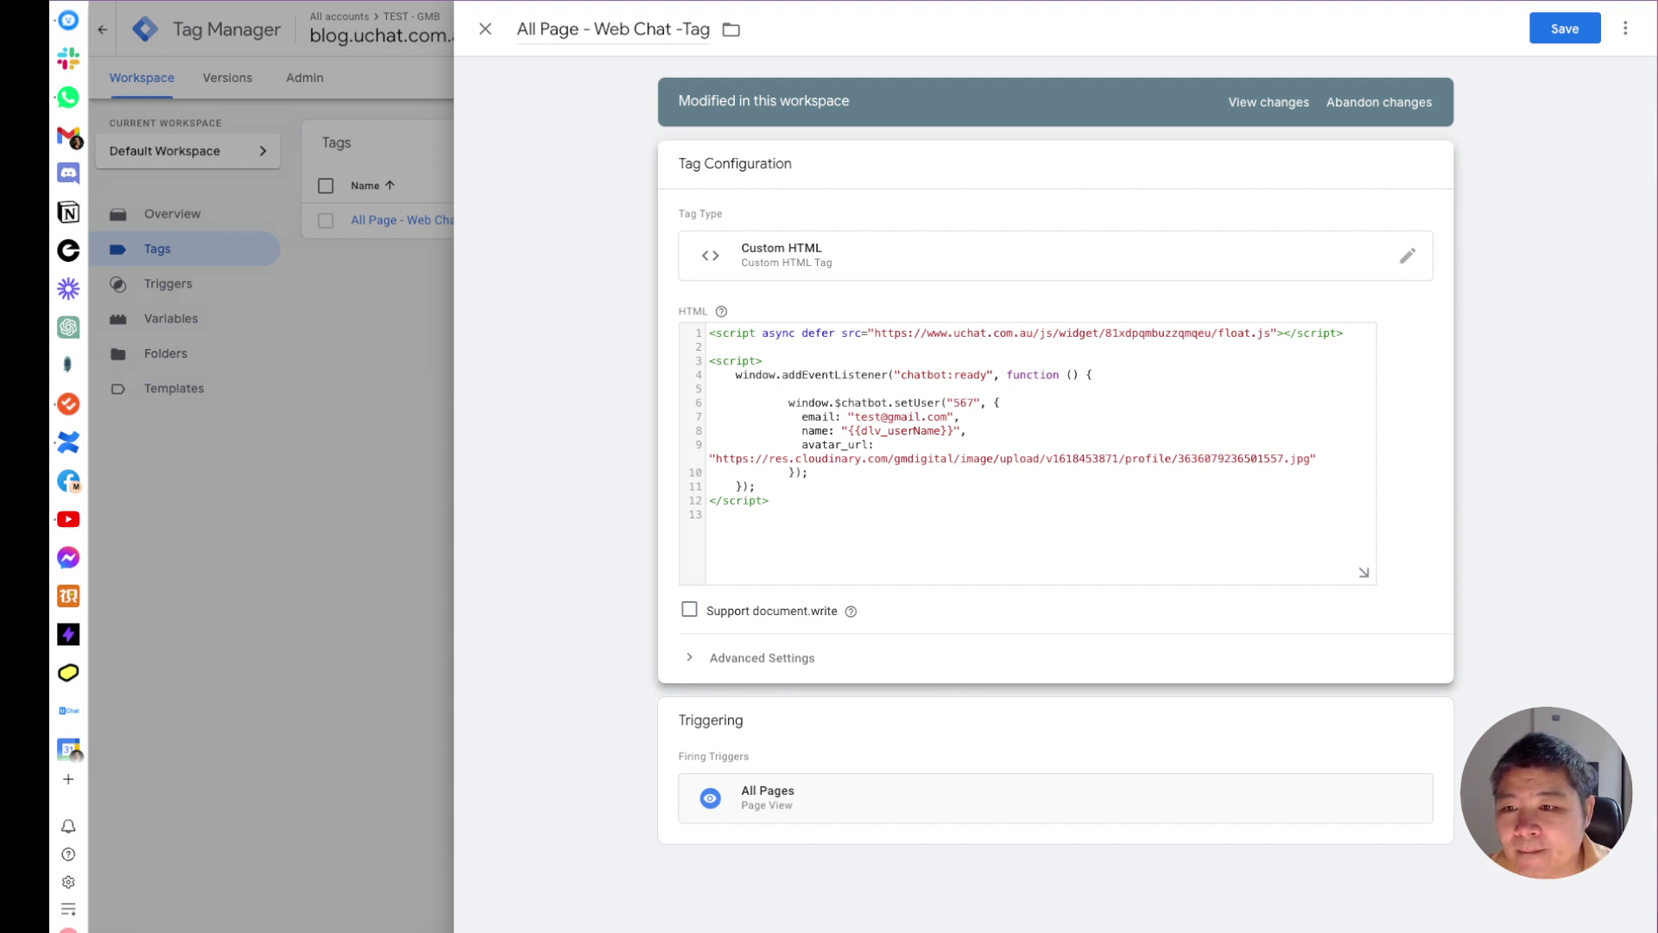
Replace the script's setUser call with window.$chatbot.setCustomAttributes, whose user_fields set provider to "{{dlv_userRole}}" and issue_title to "{{dlv_regiDate}}"
mouse_move(836, 474)
left_mouse_down()
mouse_move(668, 436)
mouse_move(636, 403)
left_mouse_up()
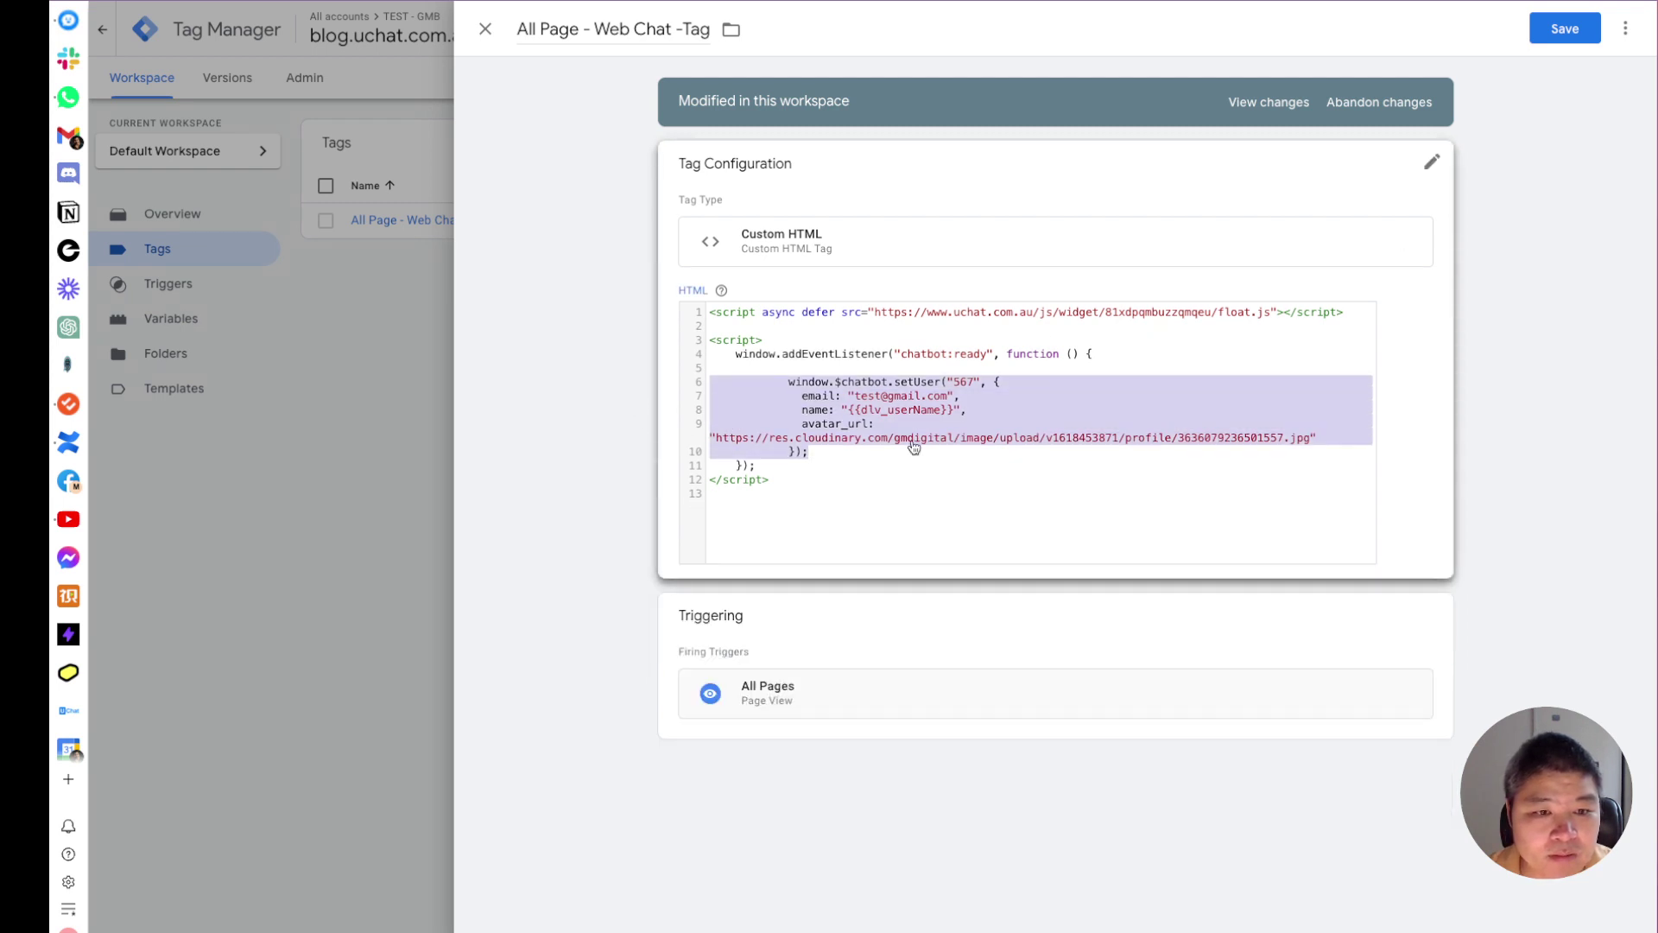
left_click(850, 455)
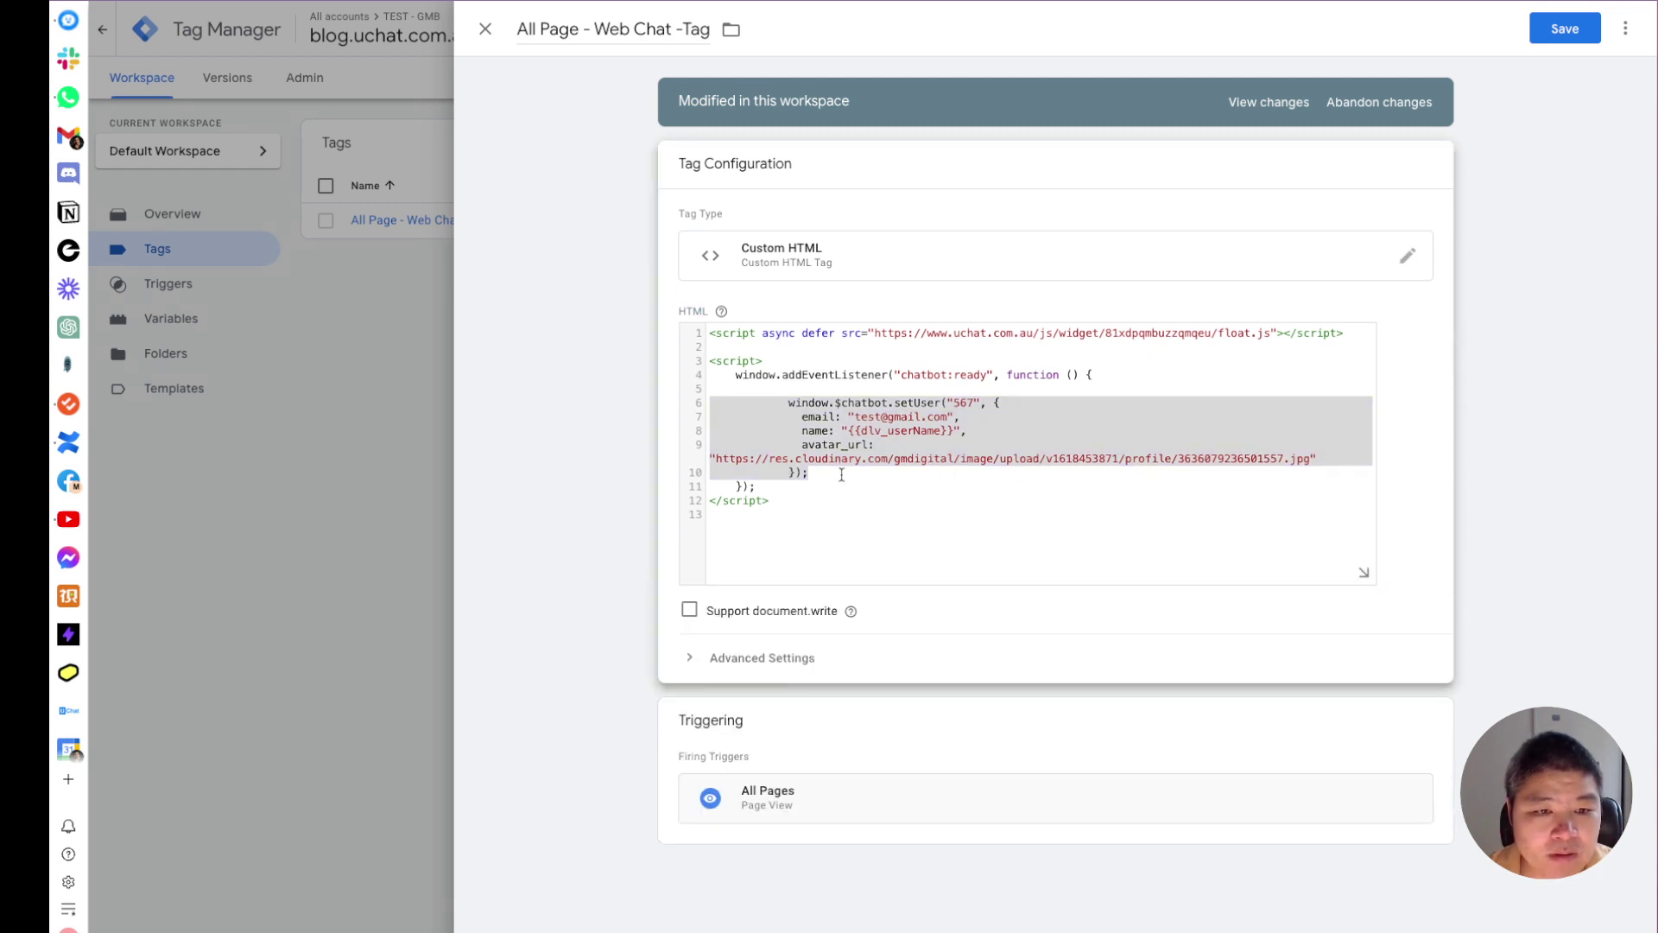
left_click_drag(852, 476, 680, 406)
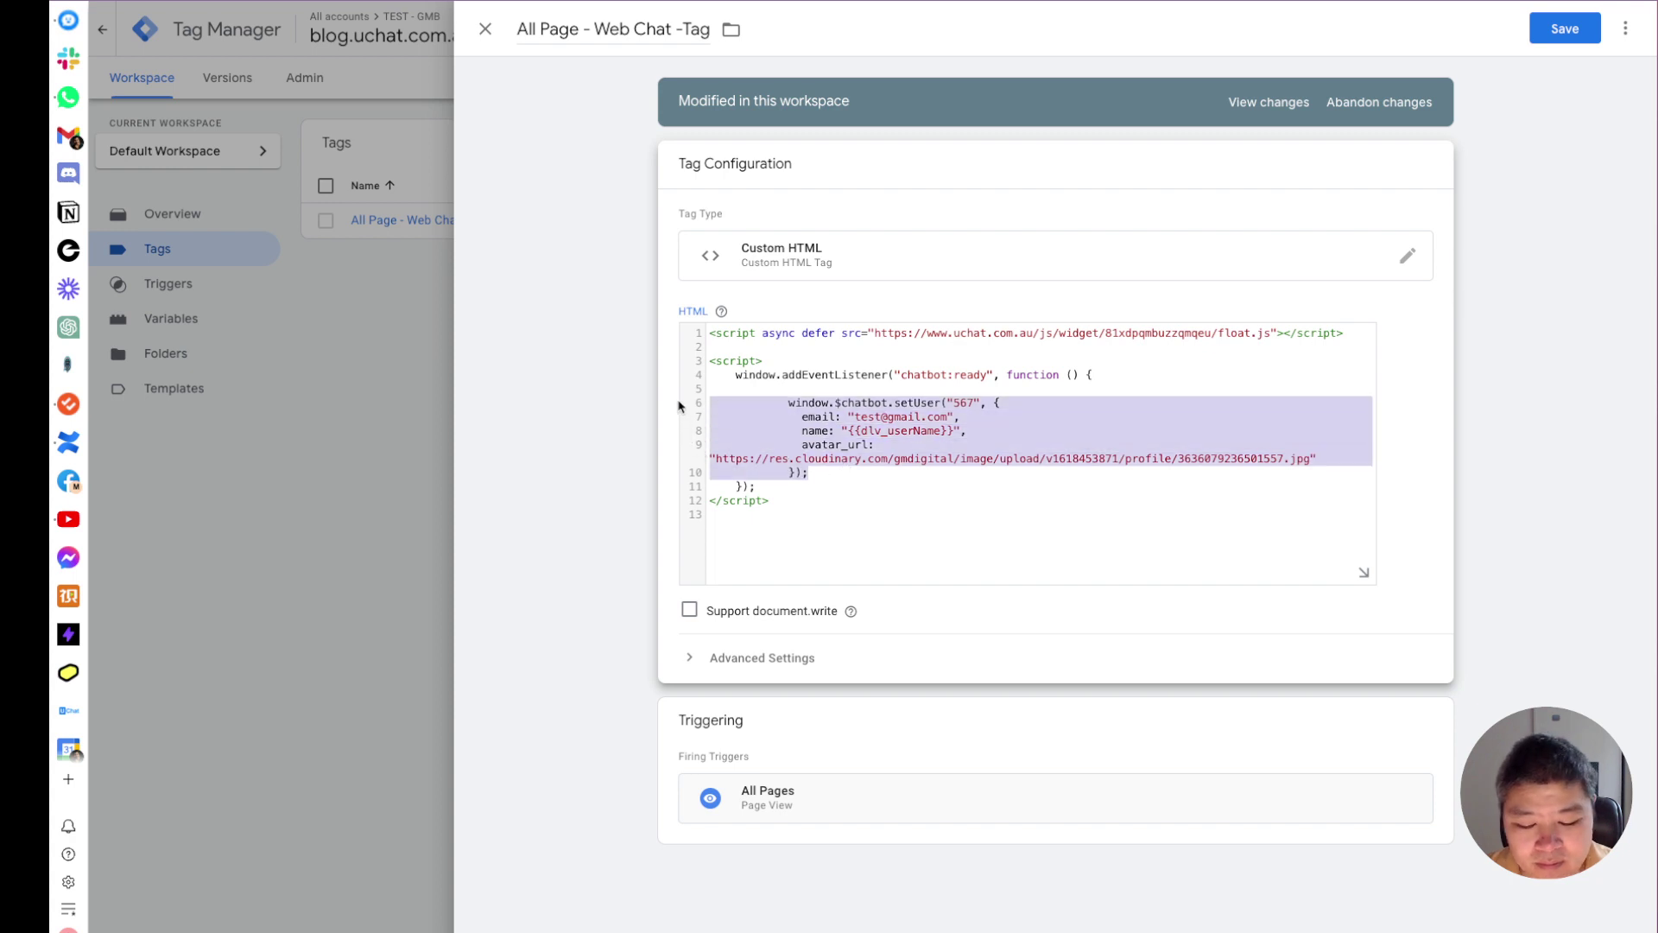
type("window.$chatbot.setCustomAttributes({             user_fields: {                 provider: \"{{dlv_userRole}}\",                 issue_title: \"{{dlv_regiDate}}\"             }         });")
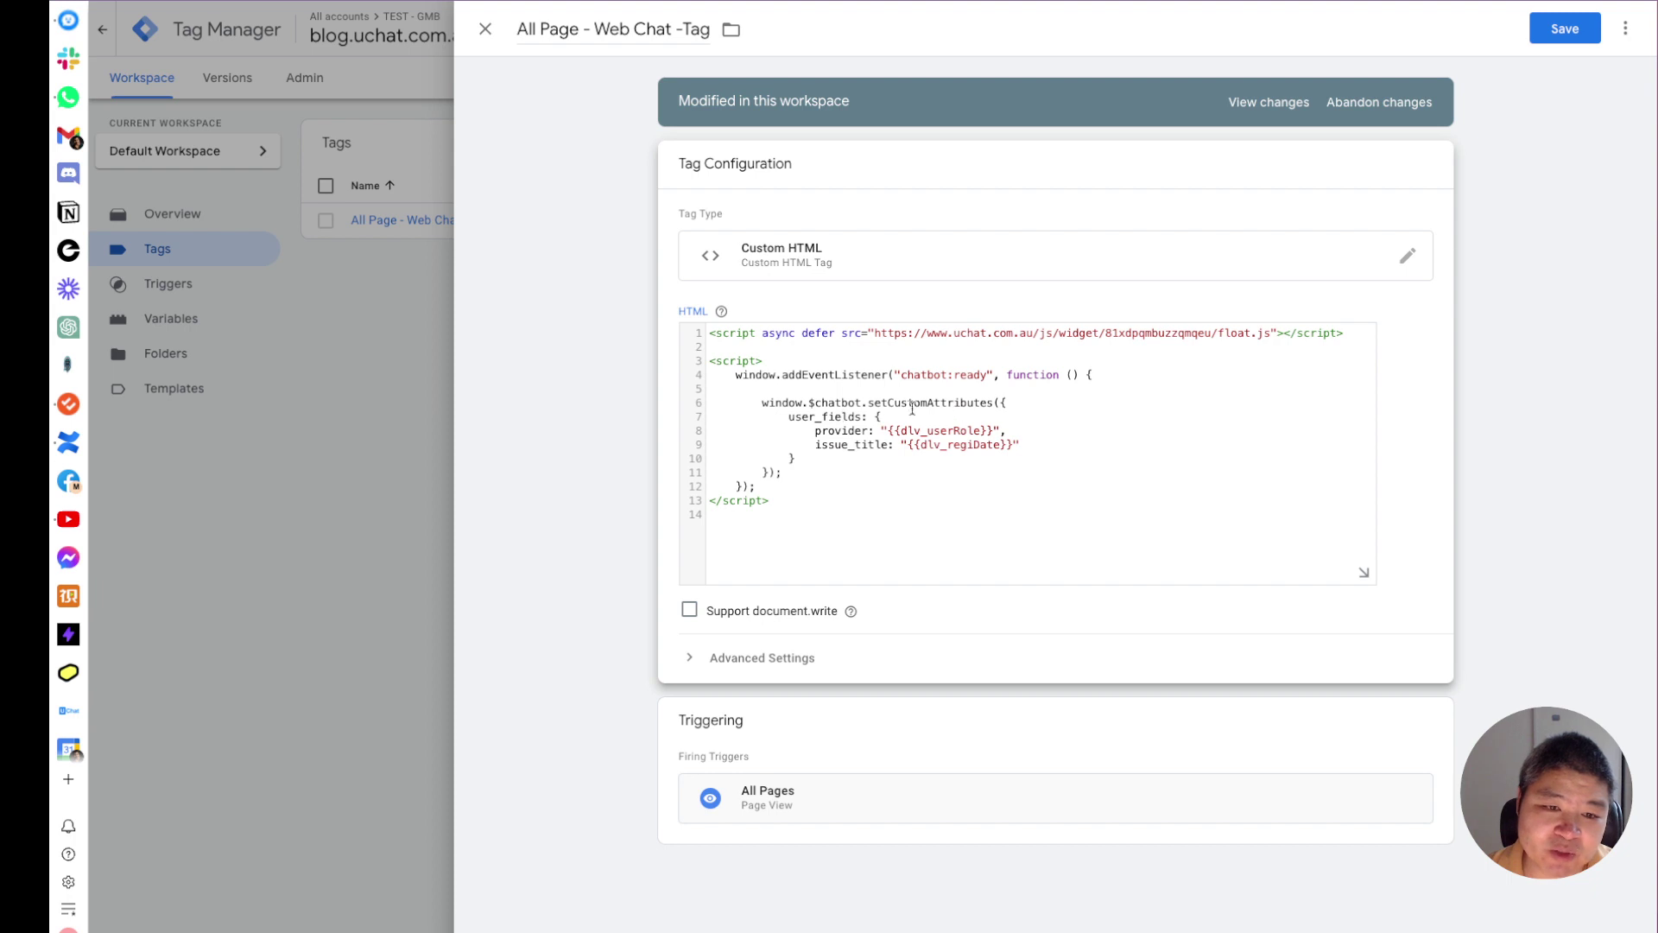
left_click_drag(762, 403, 859, 402)
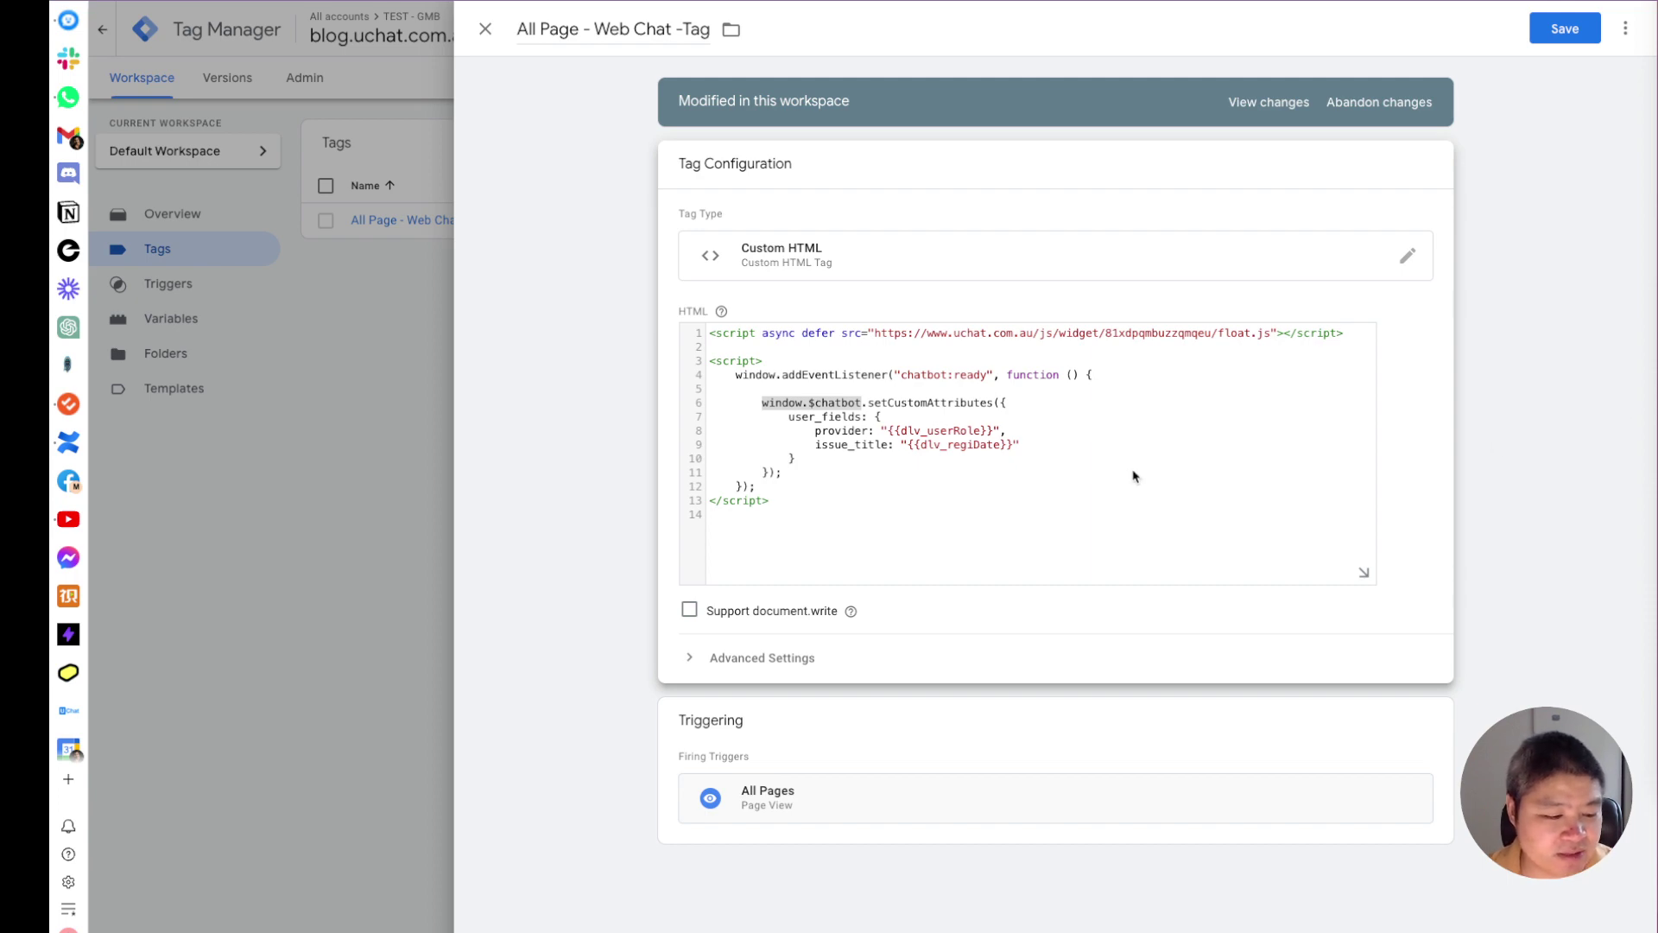
In the Update user custom field notes, highlight "the name is the same in the chatbot user custom field"
key("super+Tab")
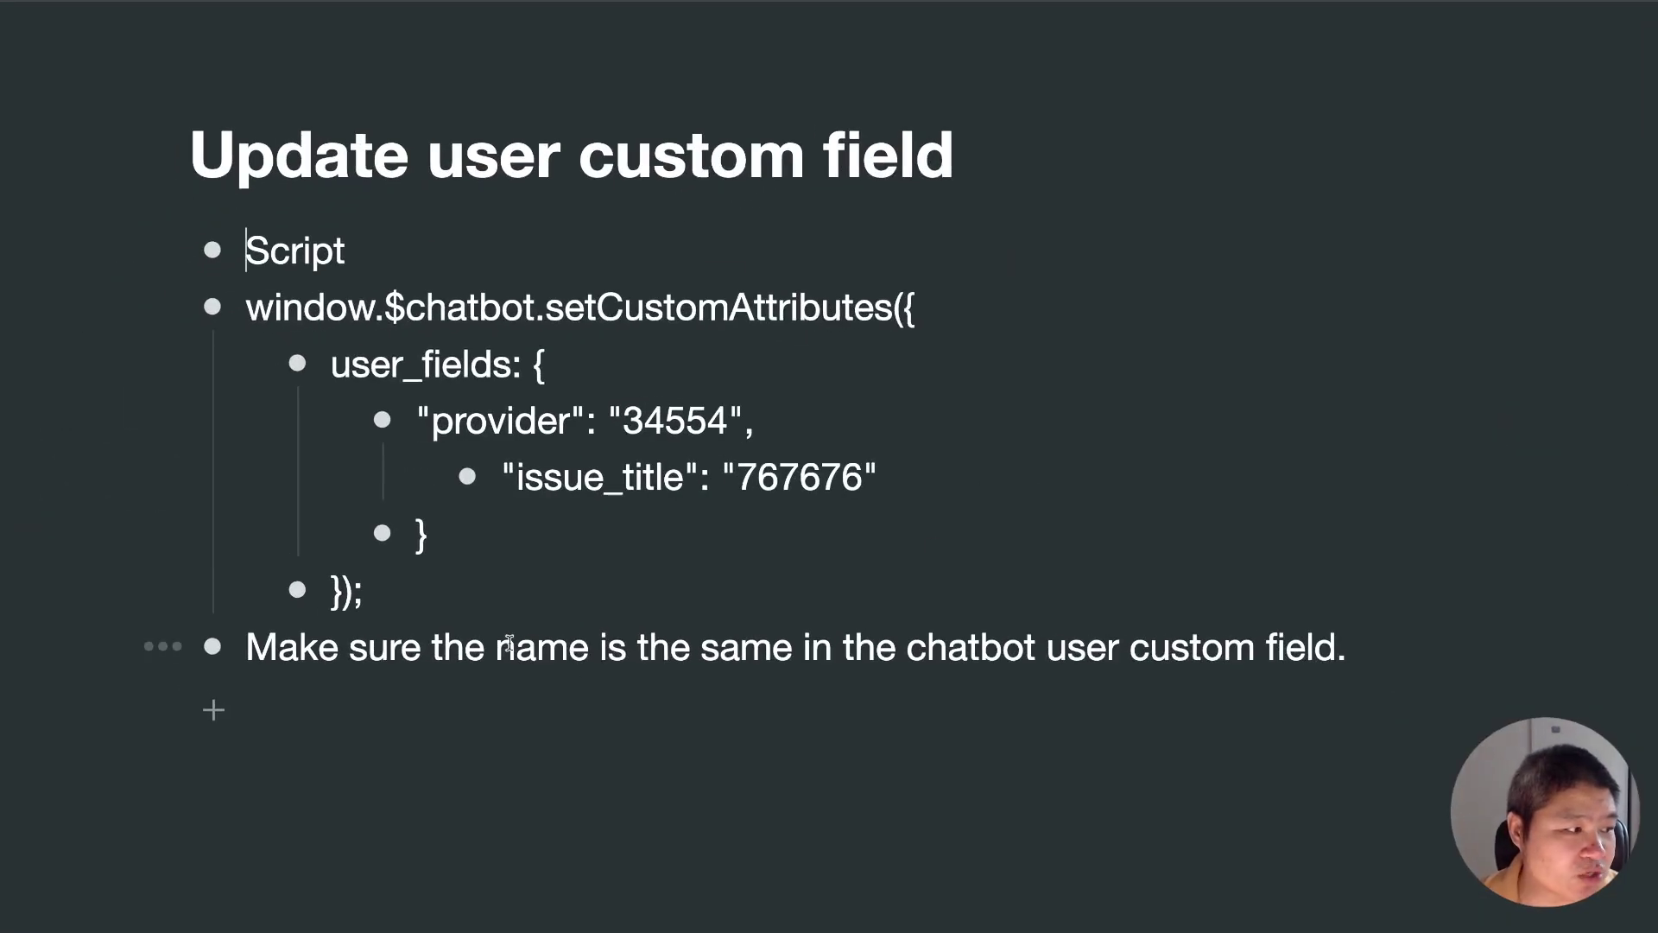
left_click_drag(432, 648, 1339, 655)
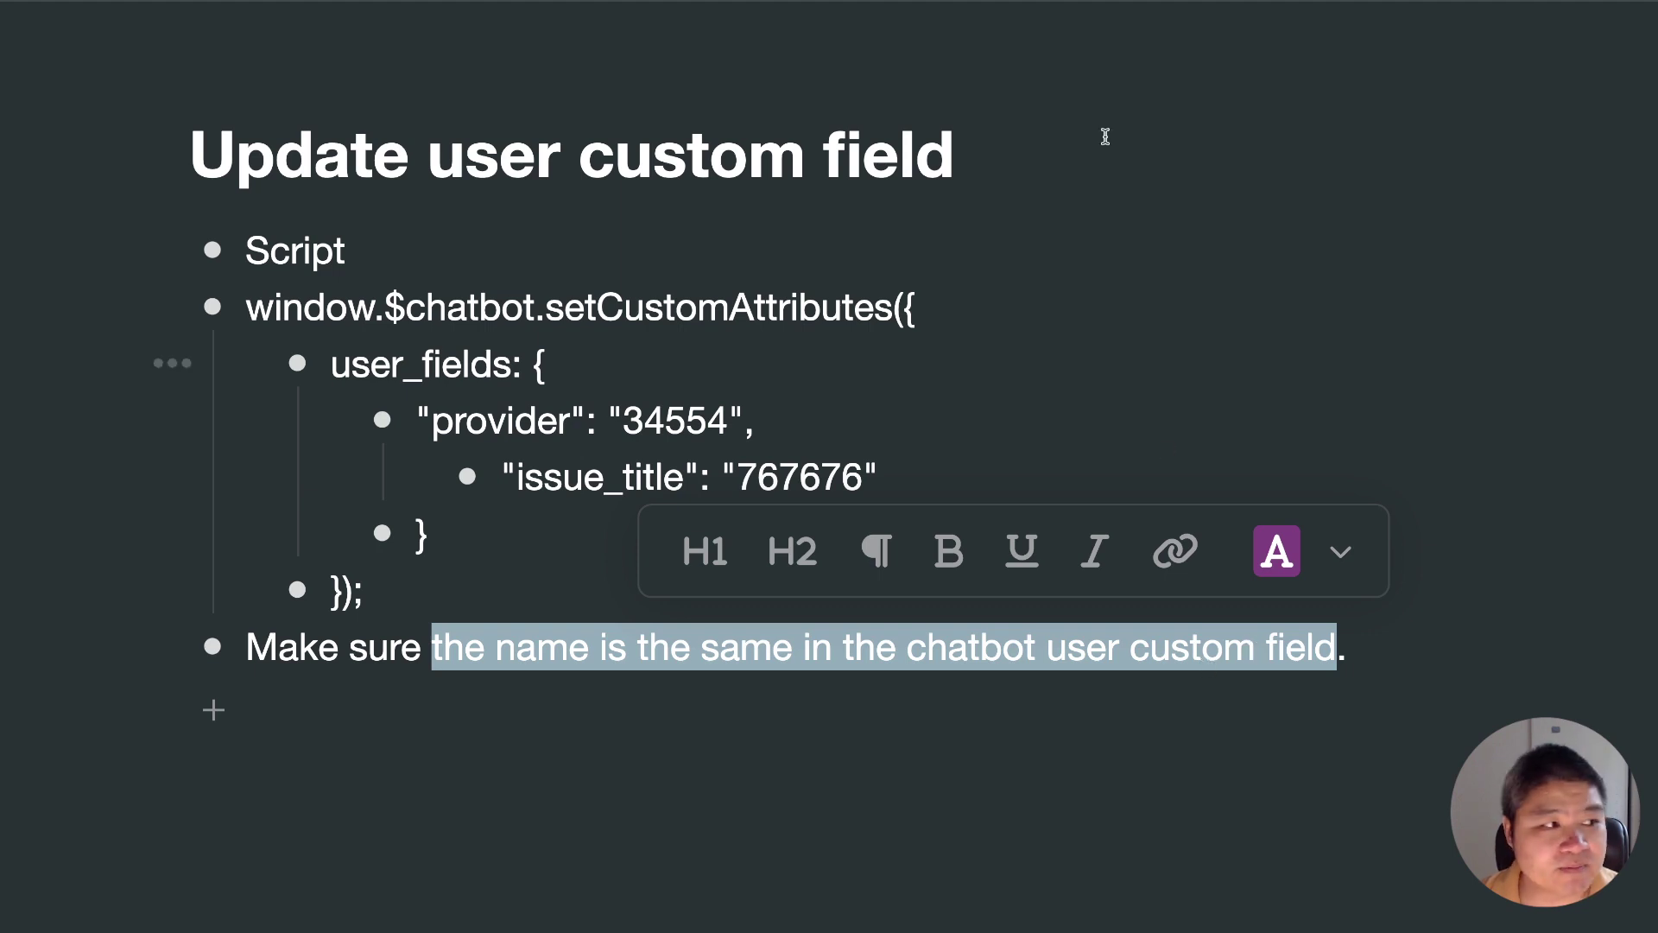
left_click(1276, 553)
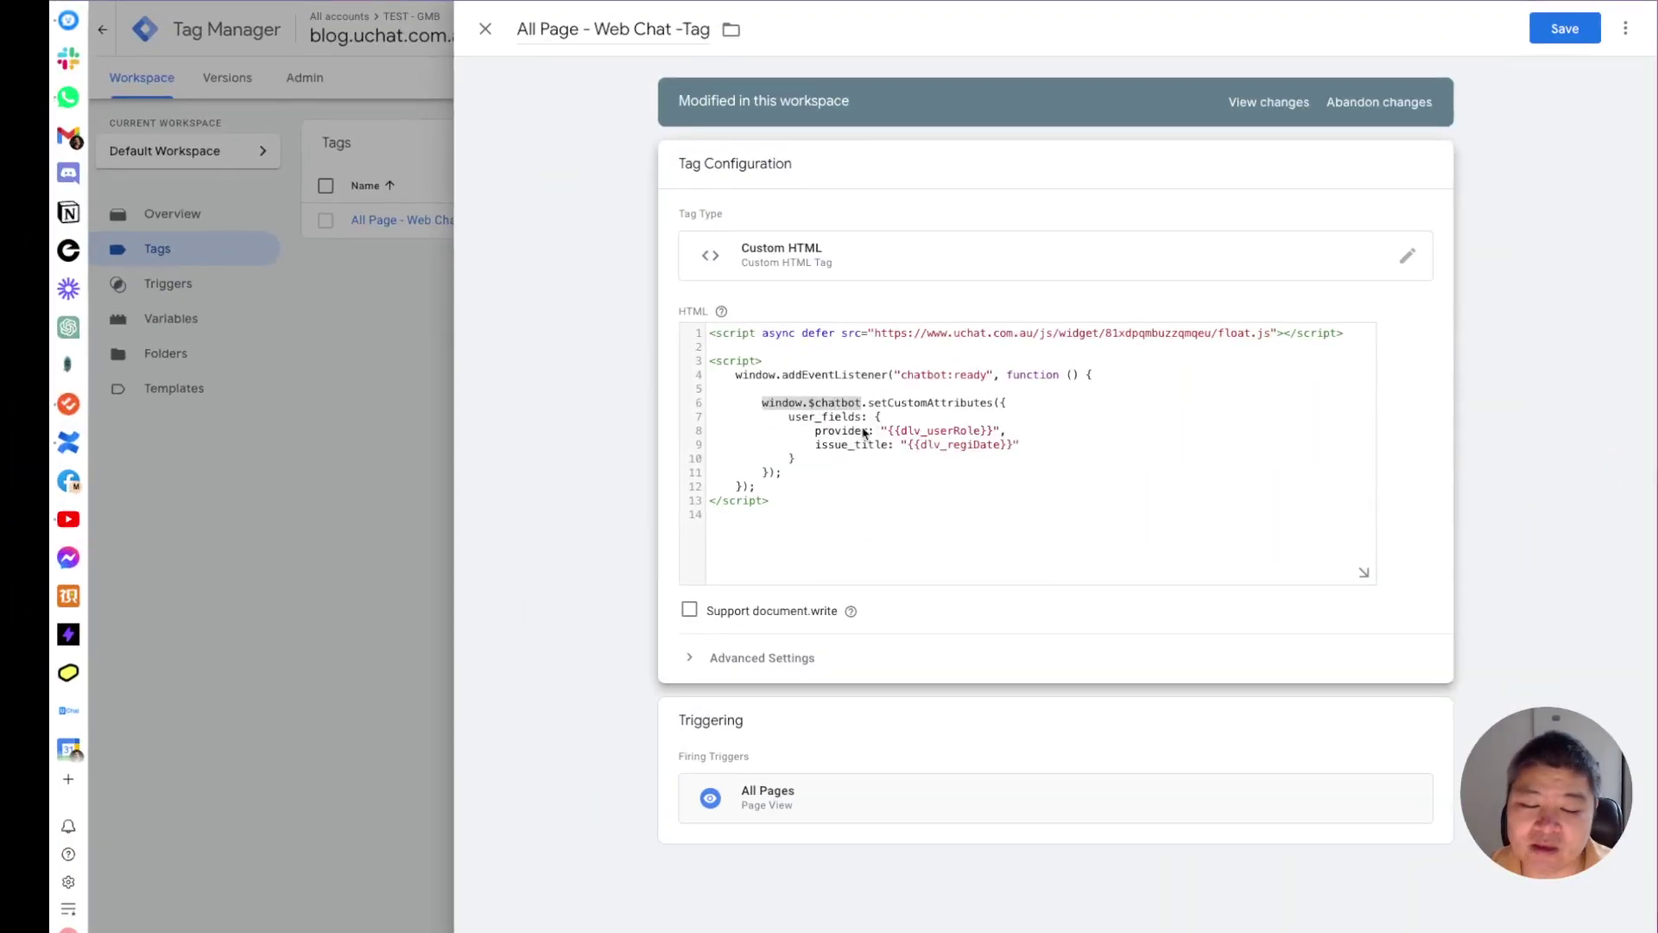
Compare the script's provider and issue_title keys with the names in UChat's User Fields list, checking its last and first pages
left_click(866, 430)
left_click_drag(868, 430, 814, 442)
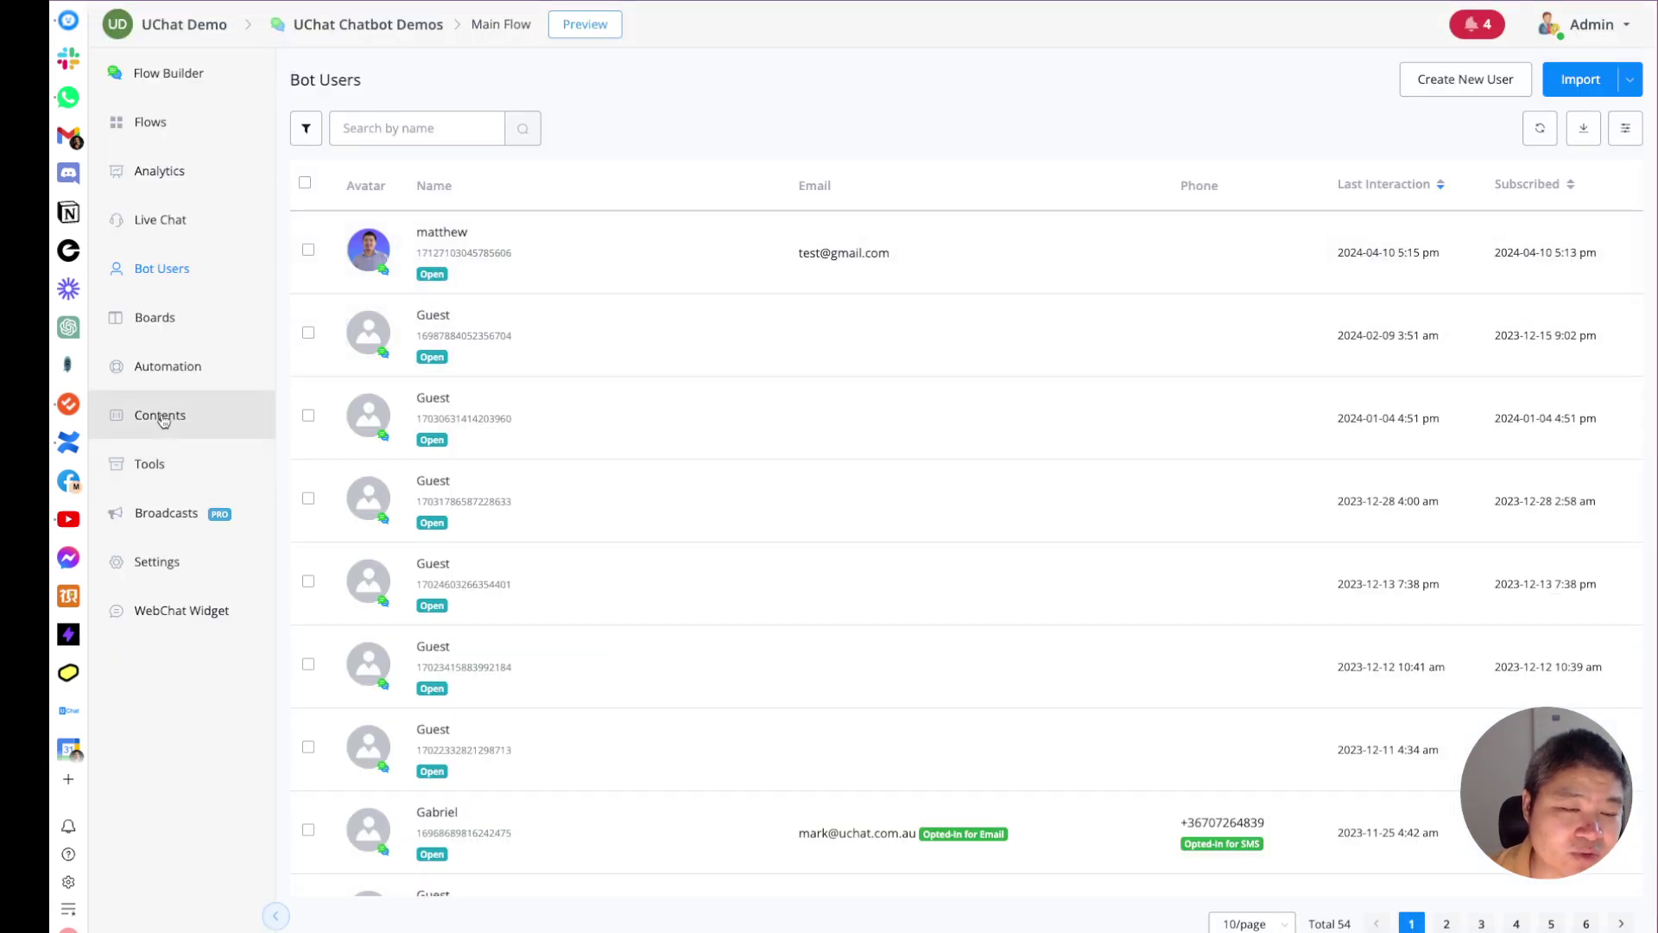
left_click(161, 416)
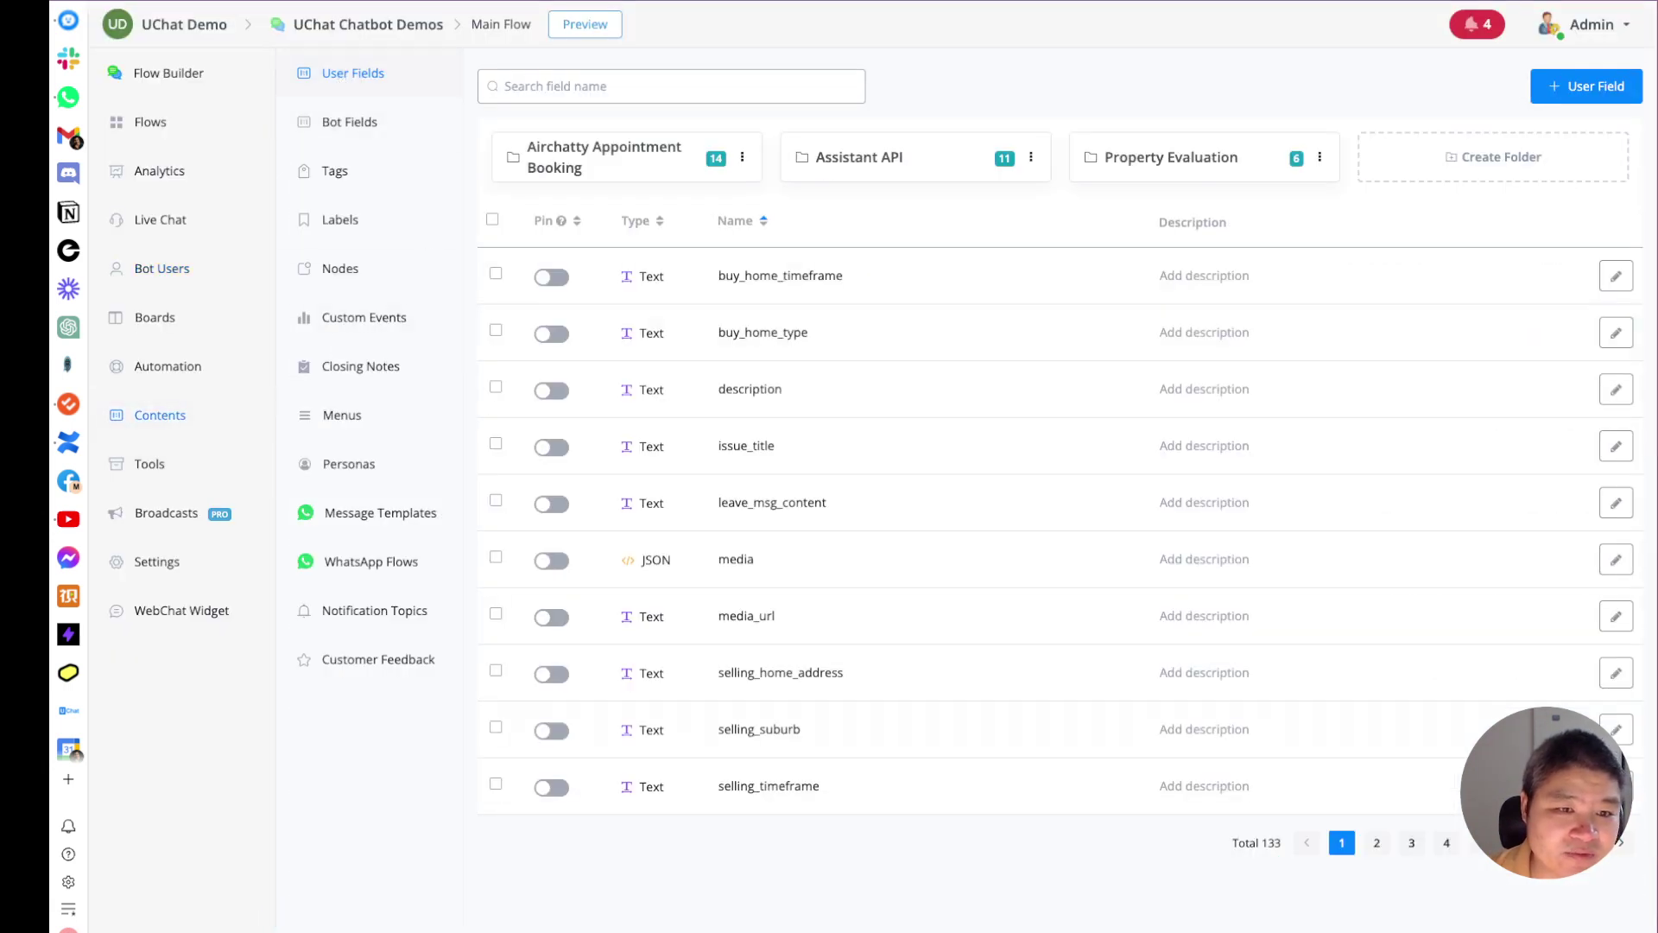
left_click(1586, 843)
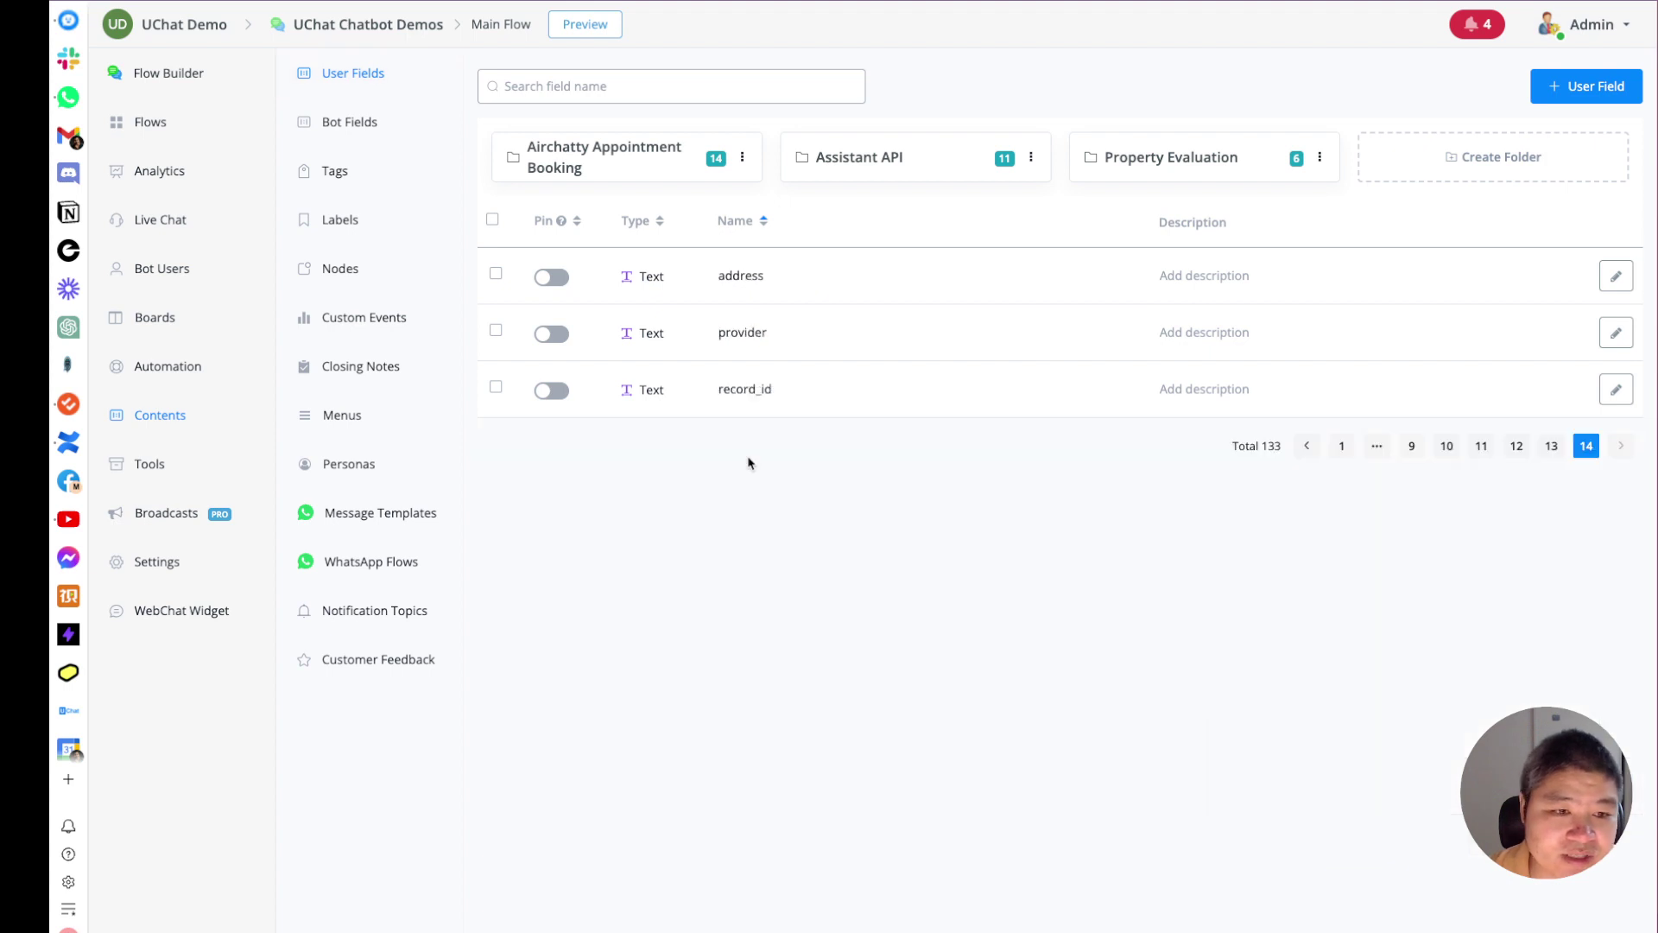
left_click(766, 335)
left_click_drag(777, 333, 710, 336)
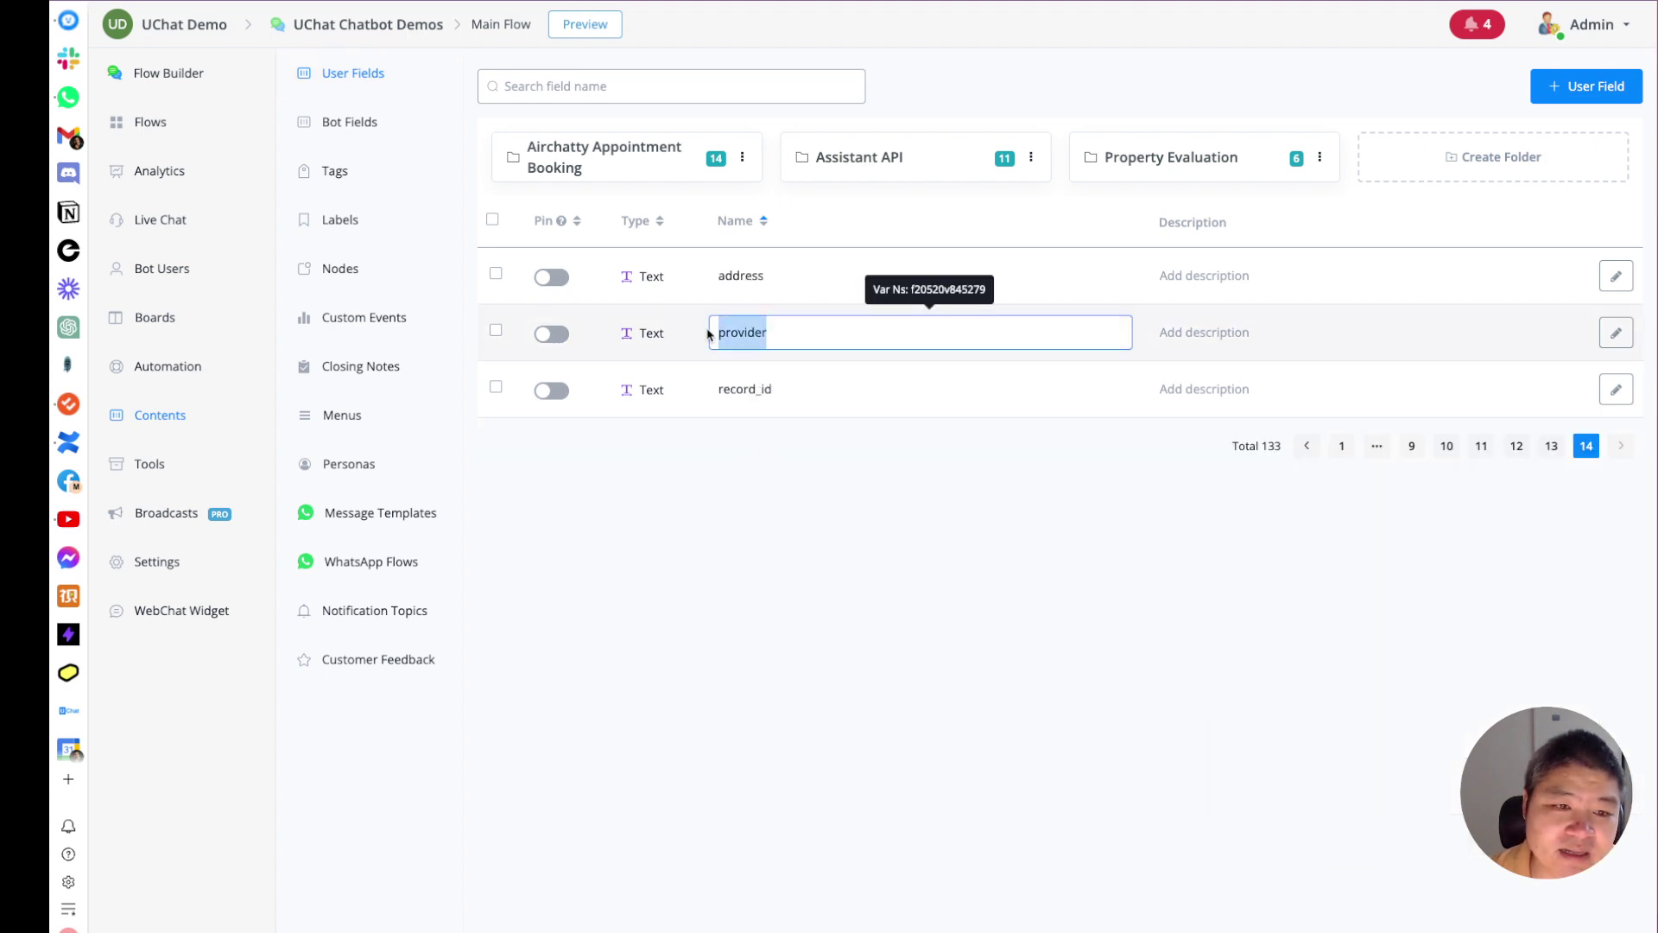
left_click(1342, 446)
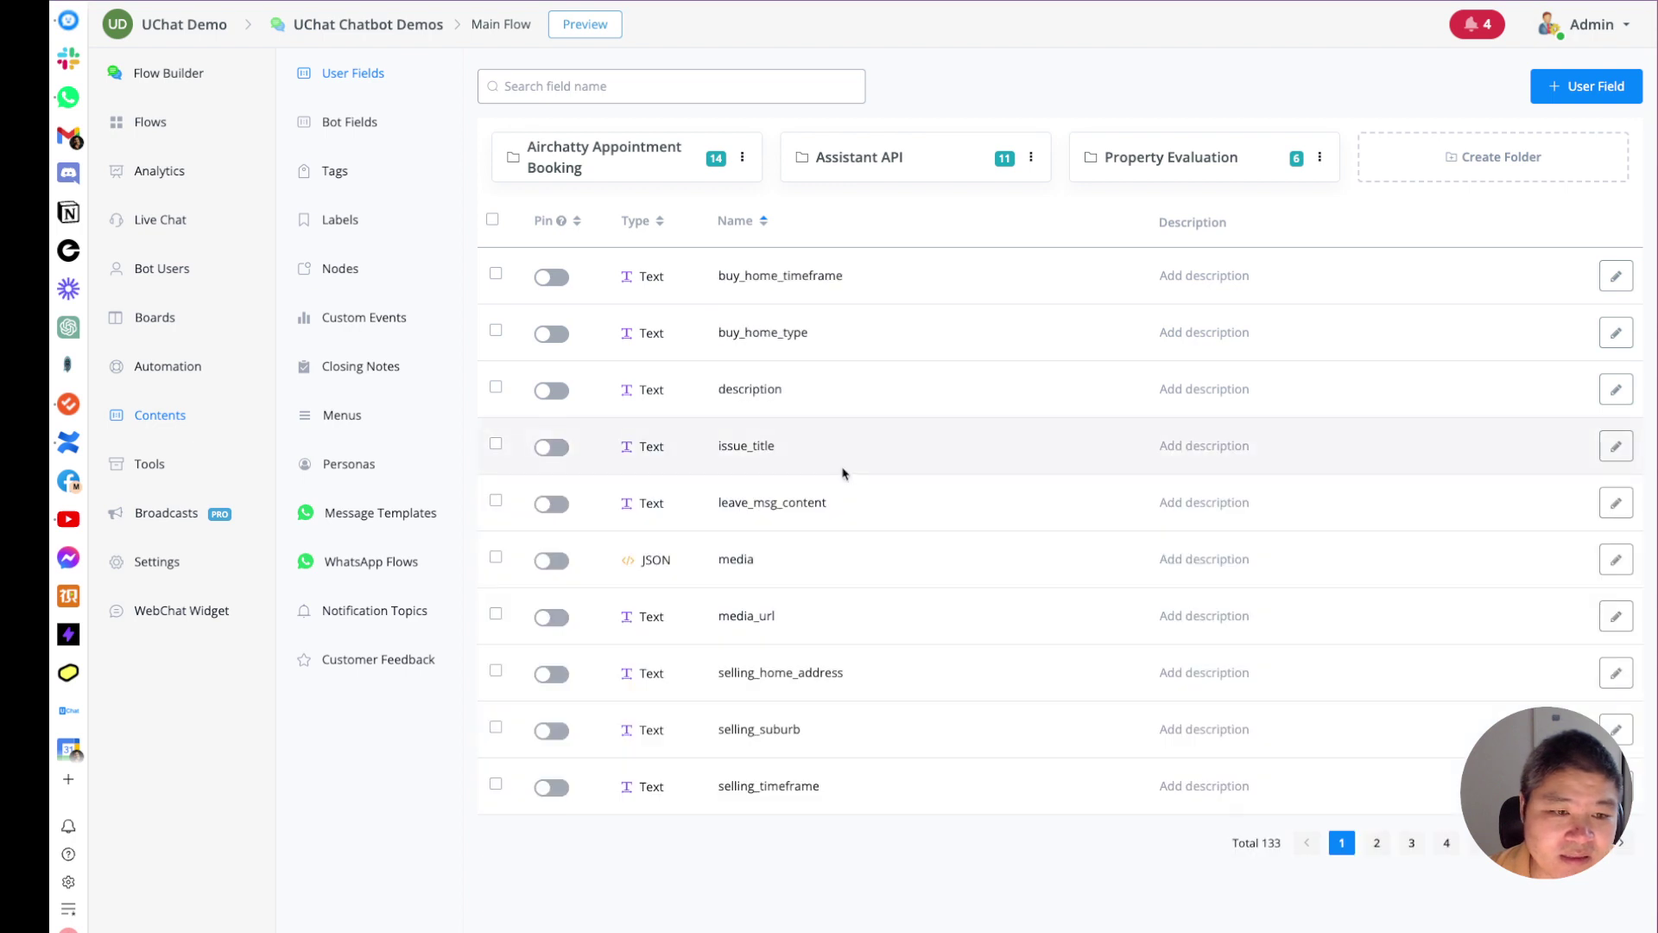
Match the issue_title user field to the script's key, and highlight the provider line and its "{{dlv_userRole}}" value in the tag
left_click(748, 447)
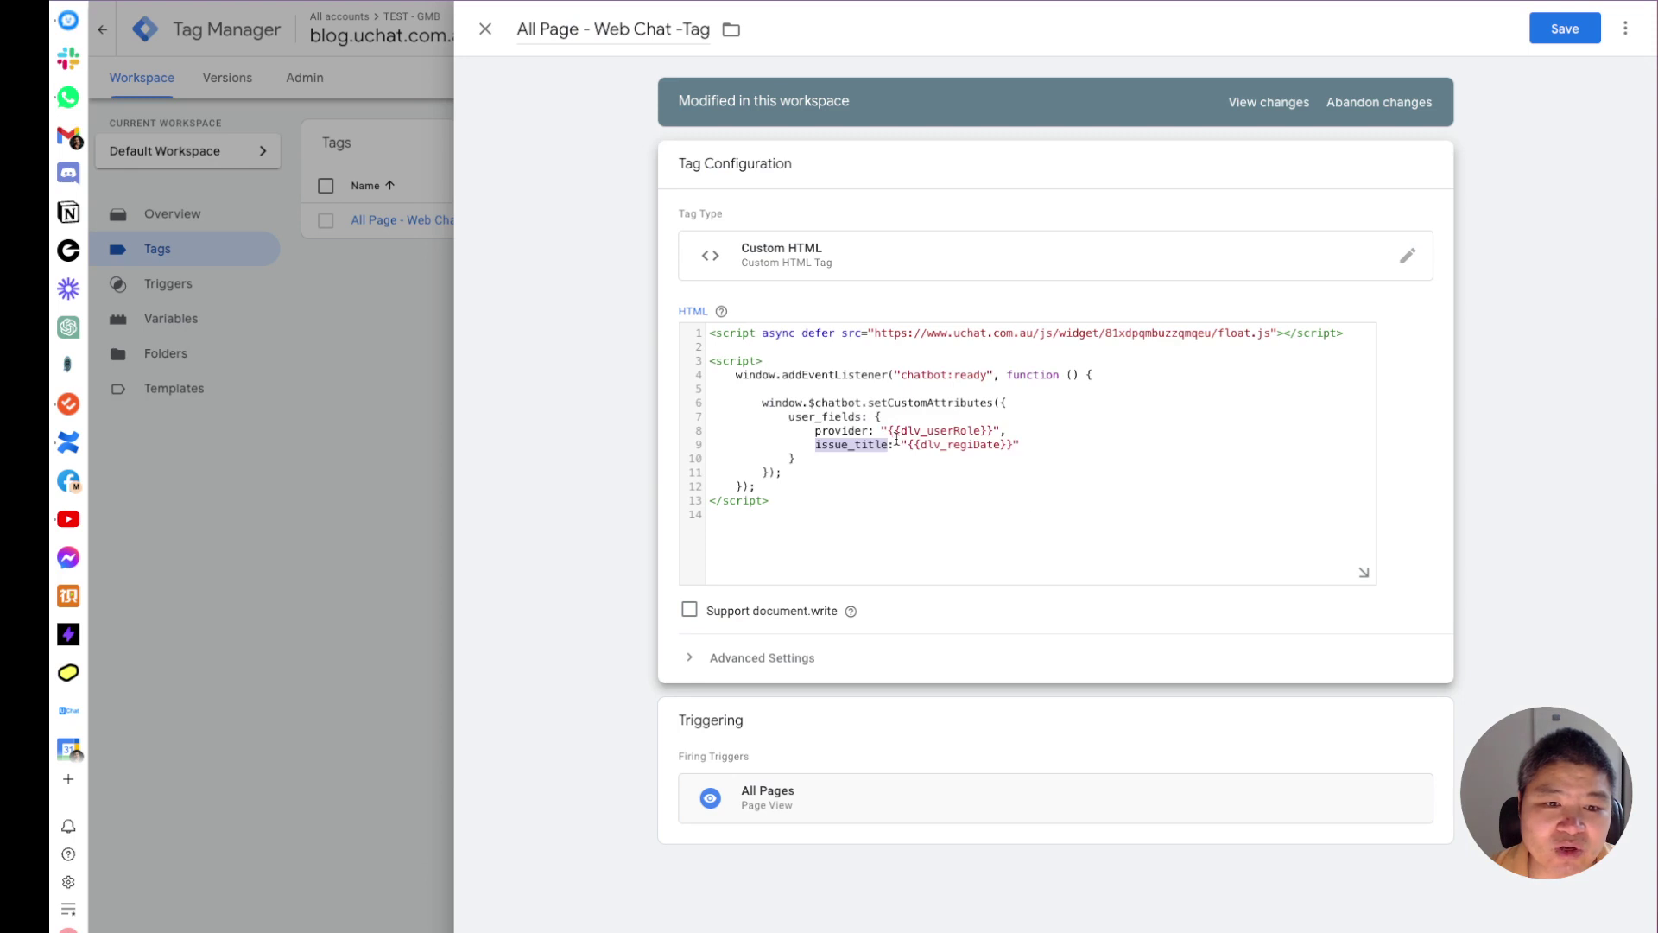
left_click(895, 432)
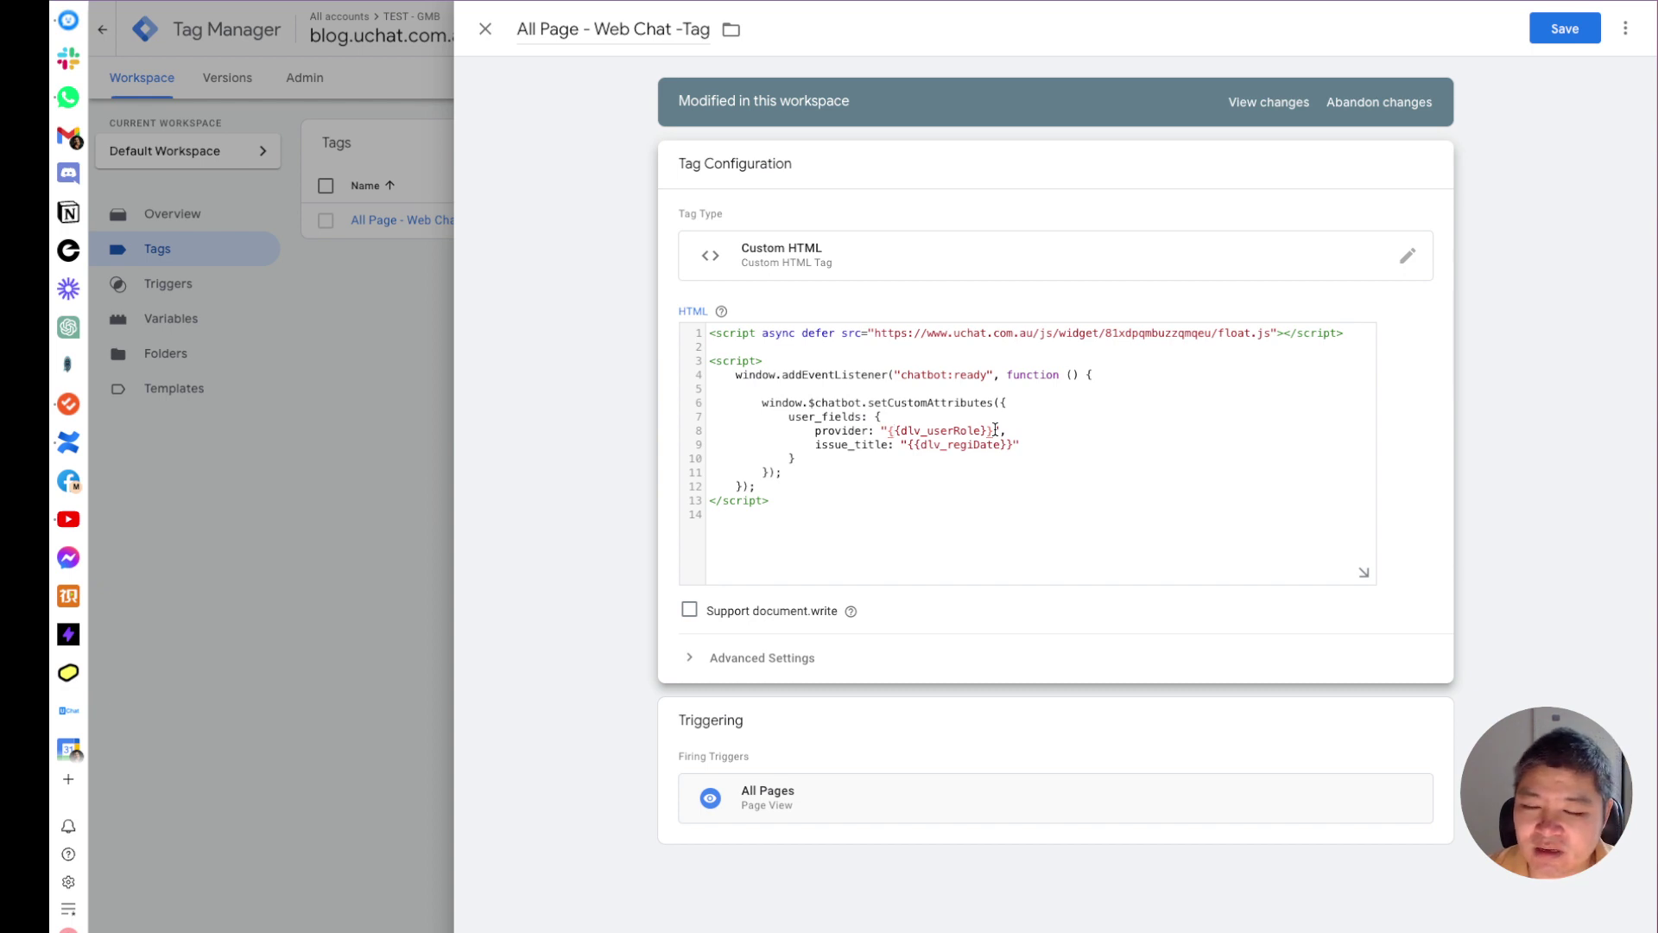
left_click_drag(1008, 431, 816, 430)
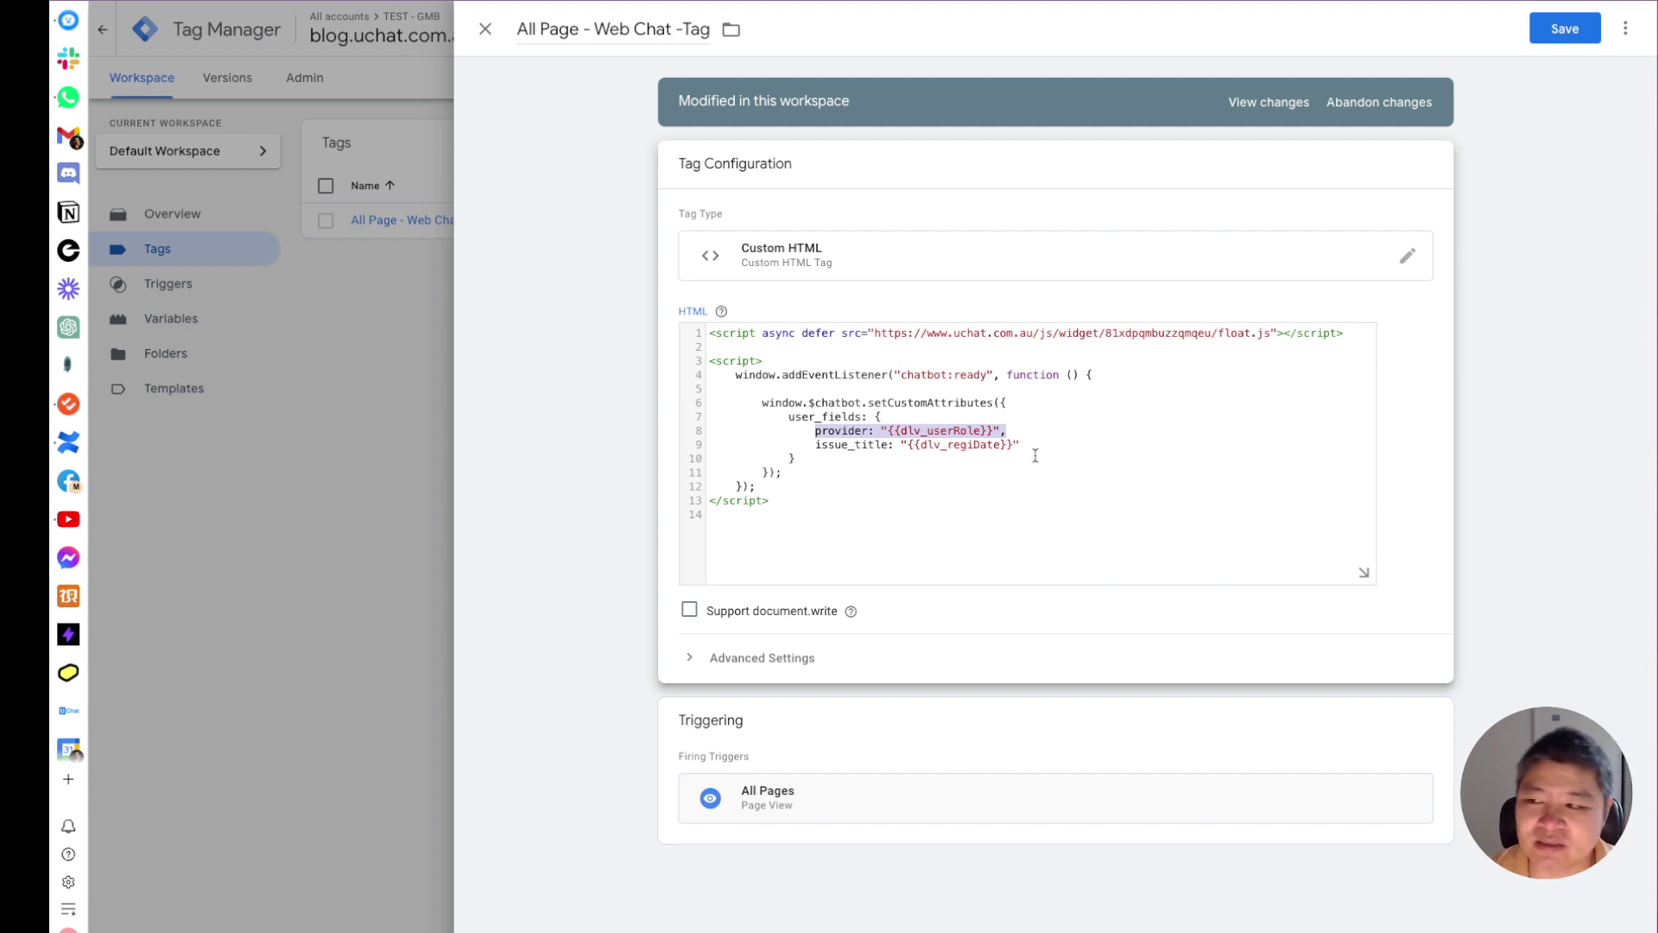
left_click(947, 430)
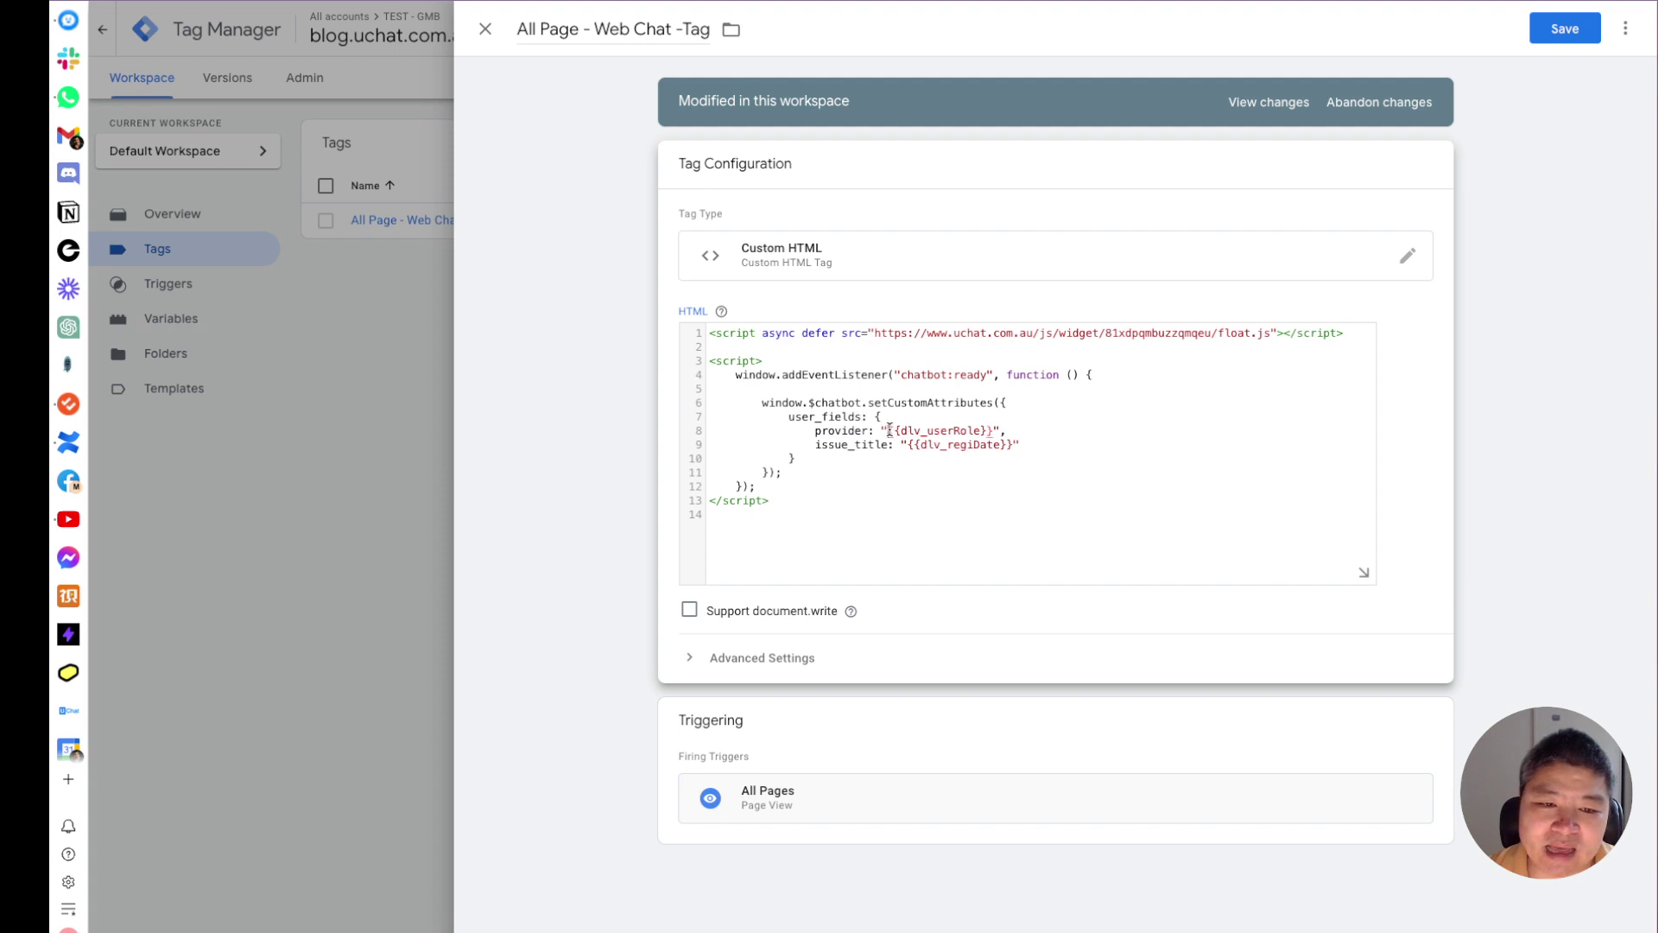
left_click_drag(890, 430, 998, 431)
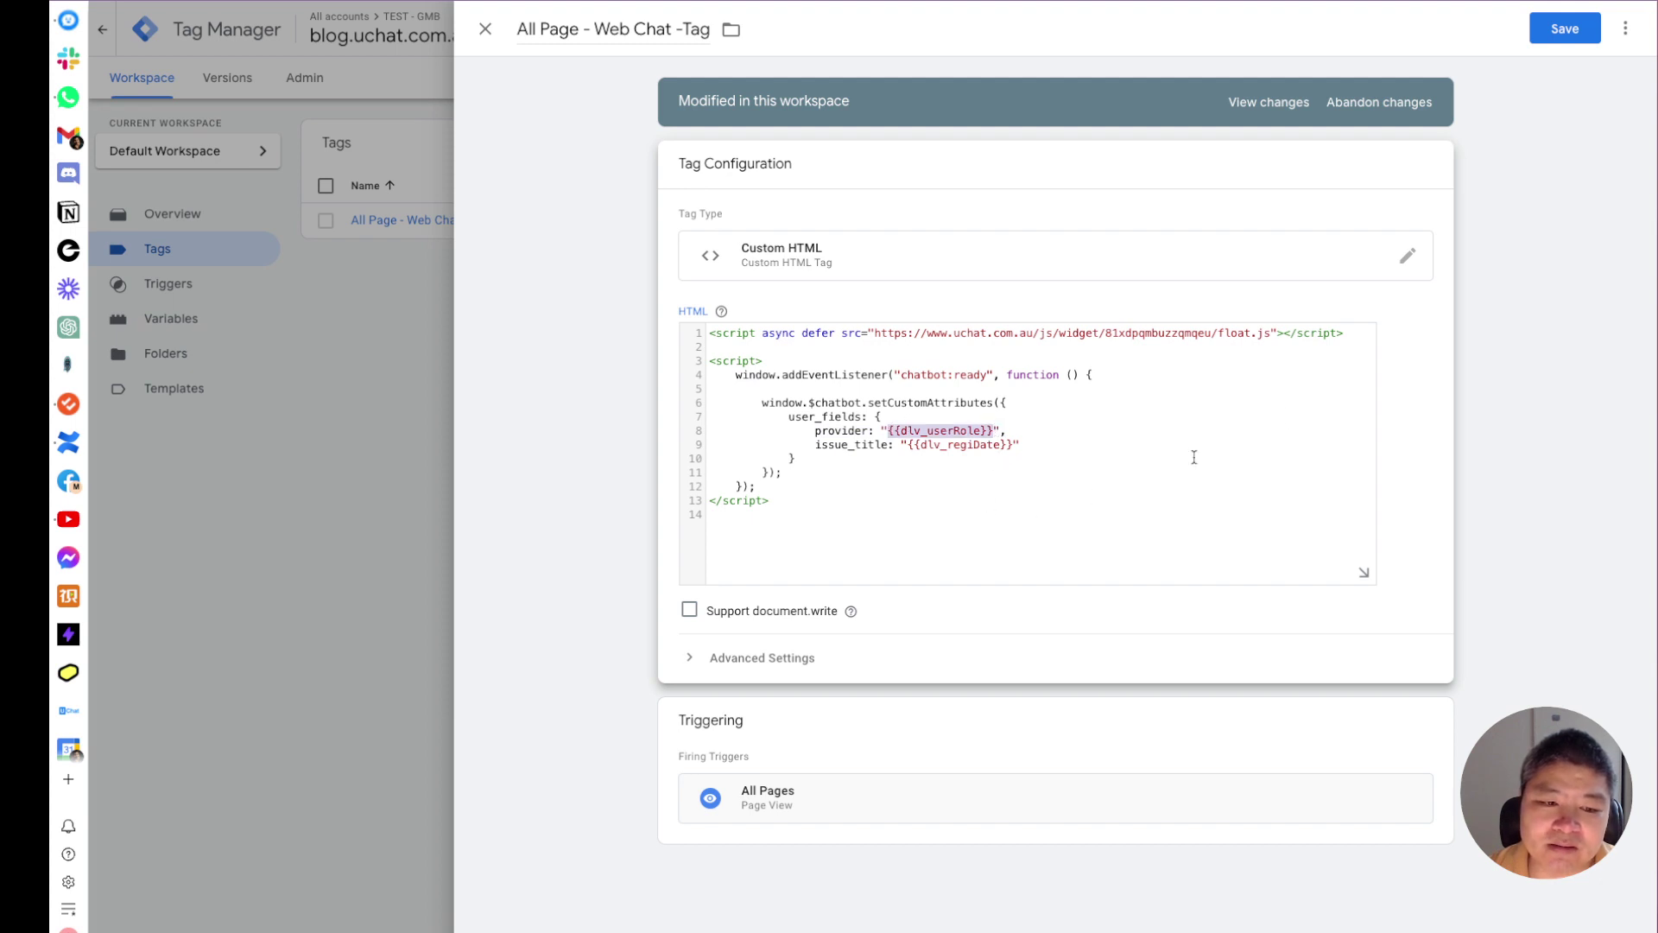
Save All Page - Web Chat -Tag, and open the most recent bot user's profile in UChat
left_click(1564, 31)
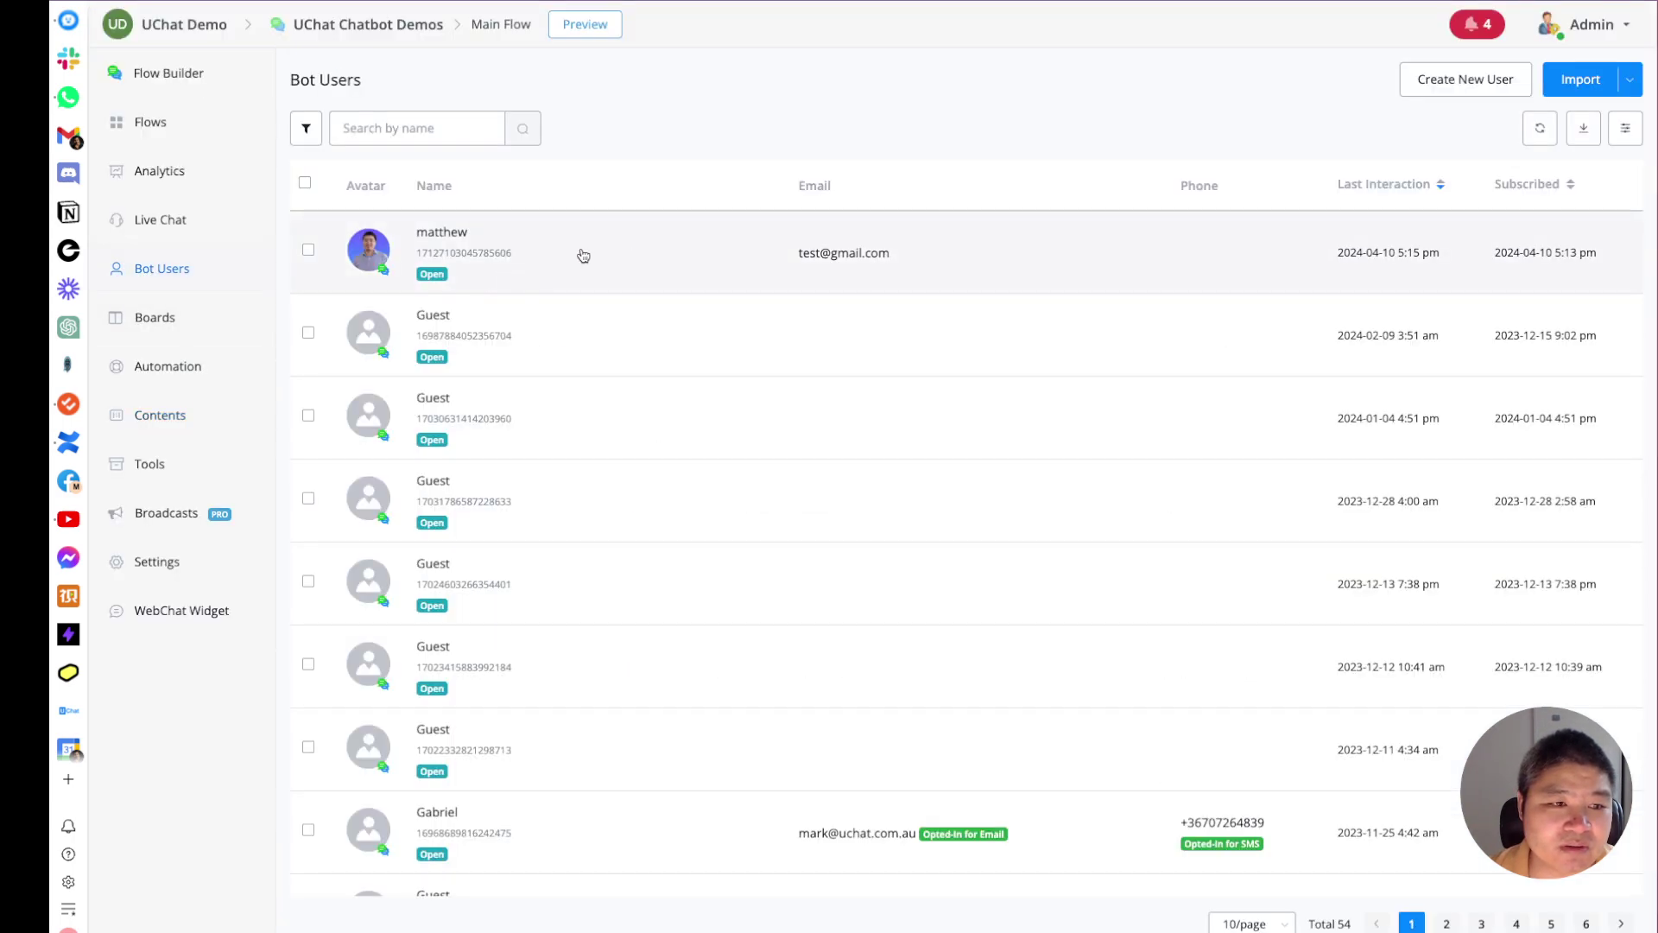
left_click(580, 255)
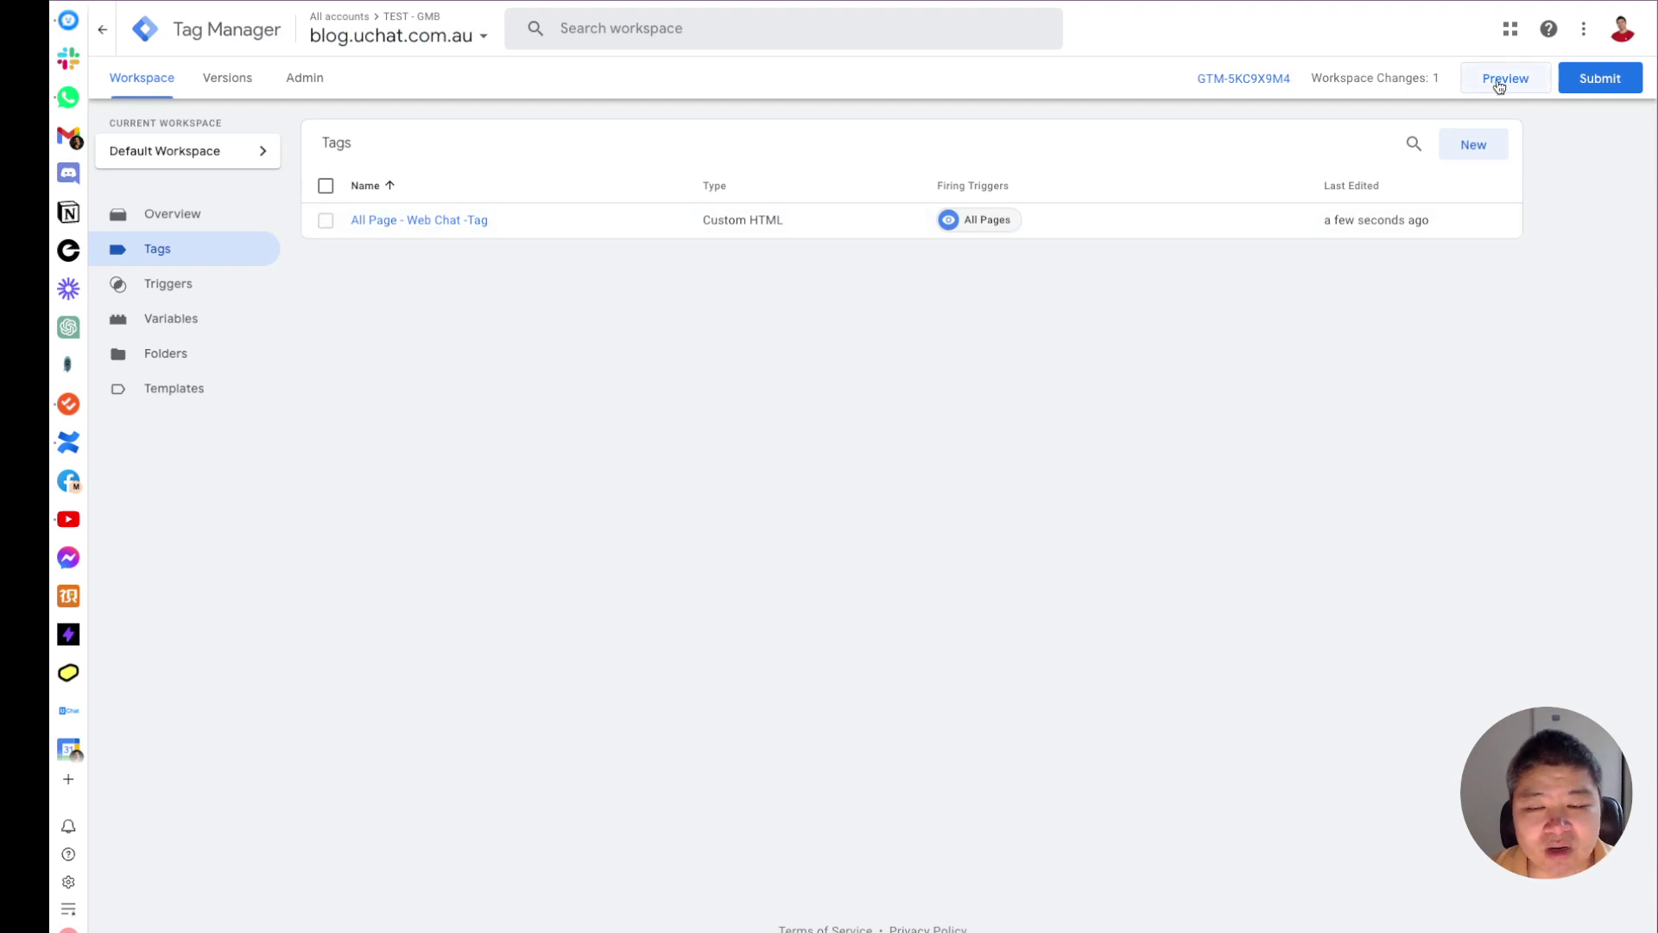
Preview the Tag Manager container through Tag Assistant, and open the web chat on the connected store page
left_click(1500, 79)
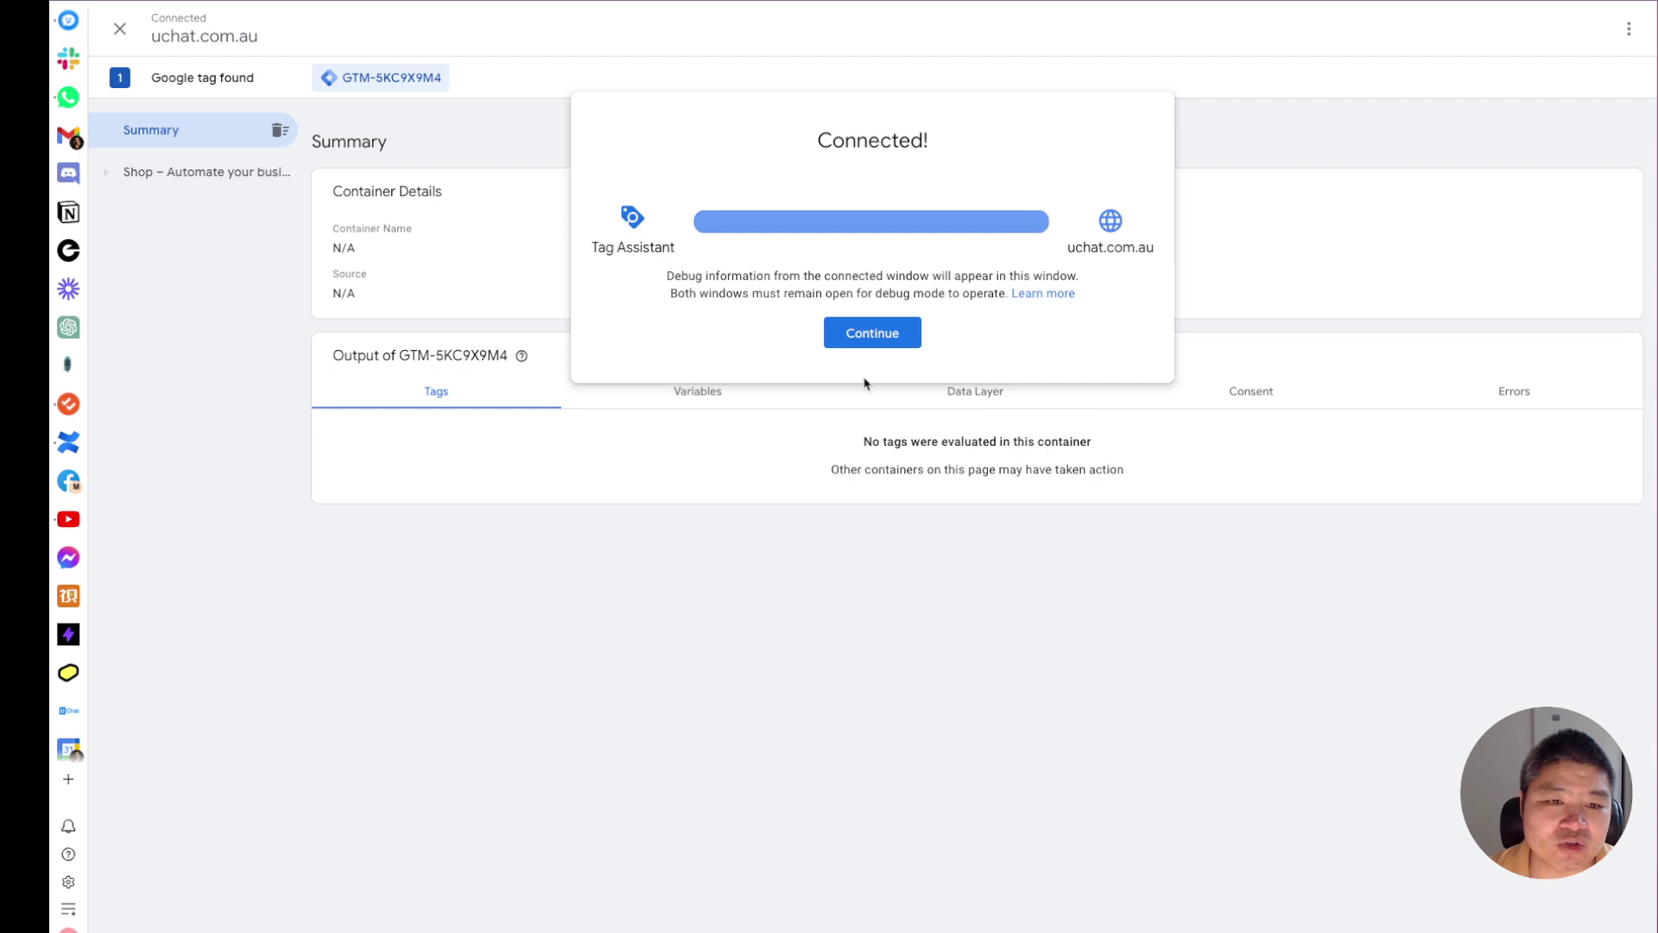
left_click(870, 333)
key("ctrl+Tab")
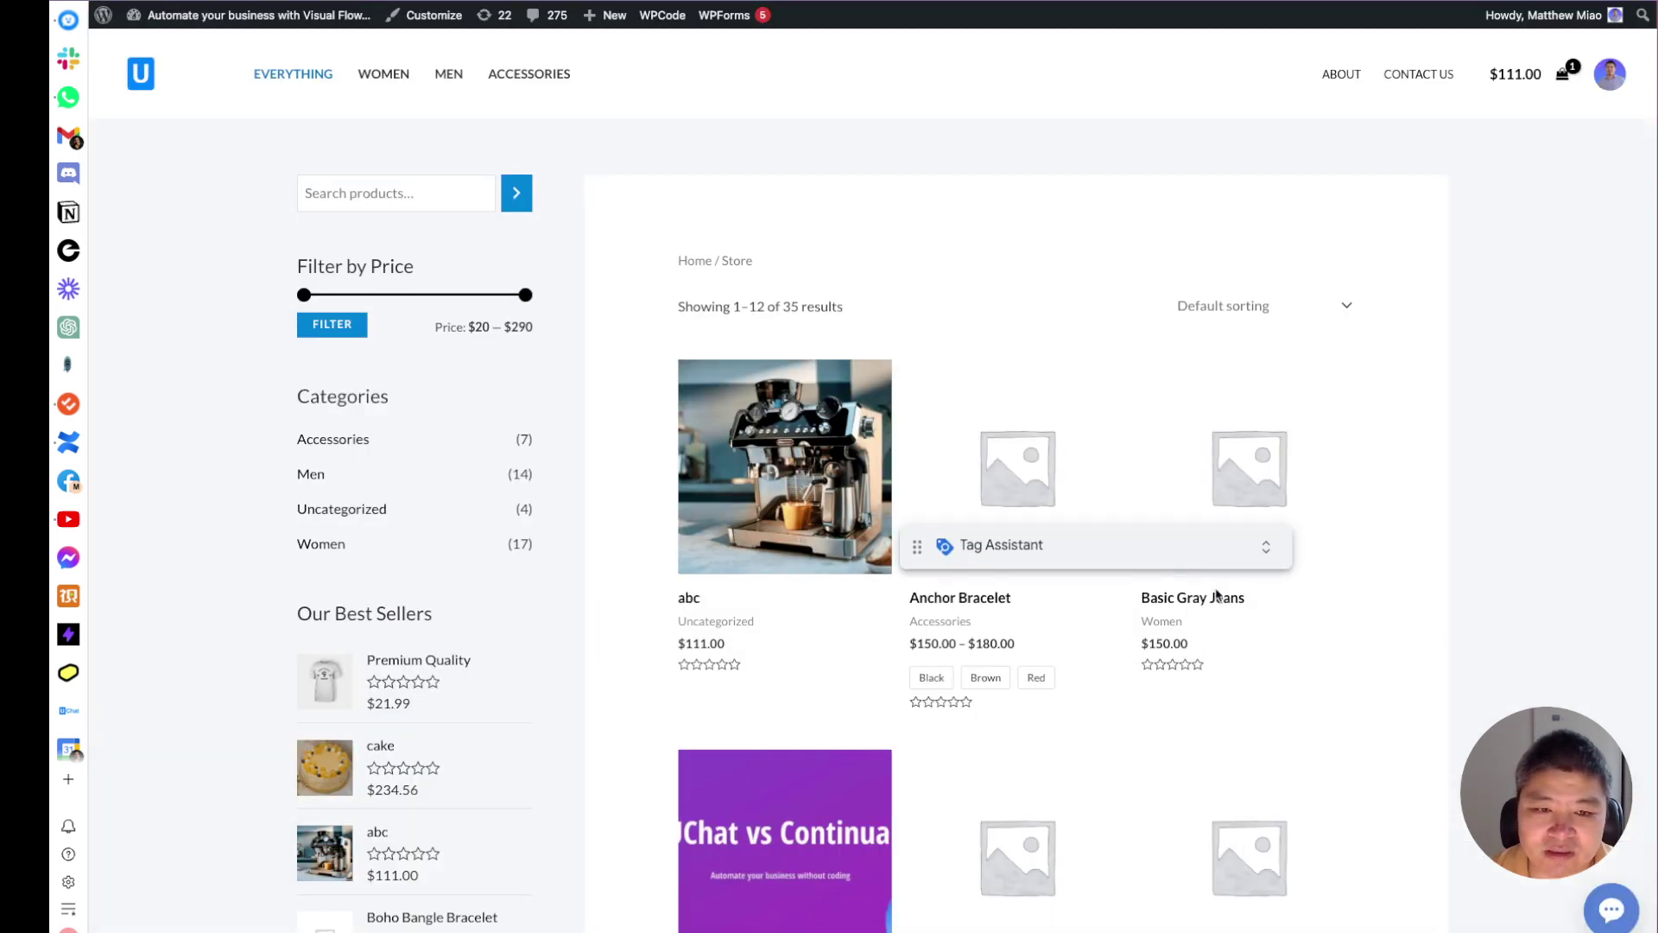
left_click(1629, 923)
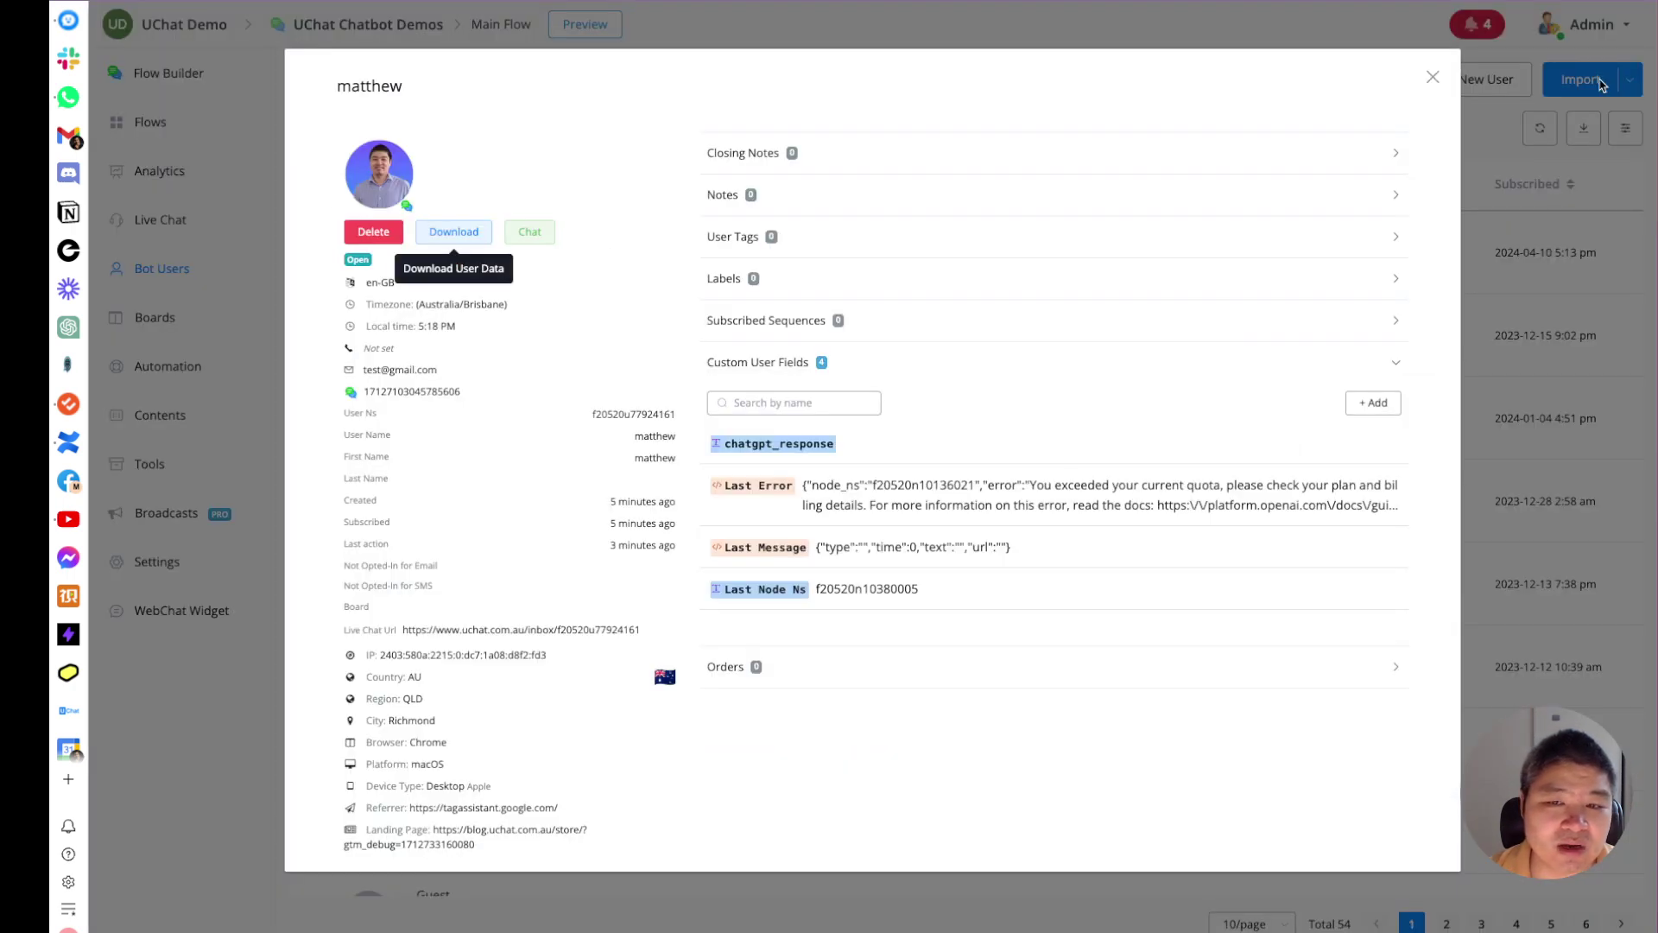
Close the bot user's profile in UChat, reload the Bot Users list, and reopen the most recent user's profile
left_click(1432, 69)
left_click(1541, 128)
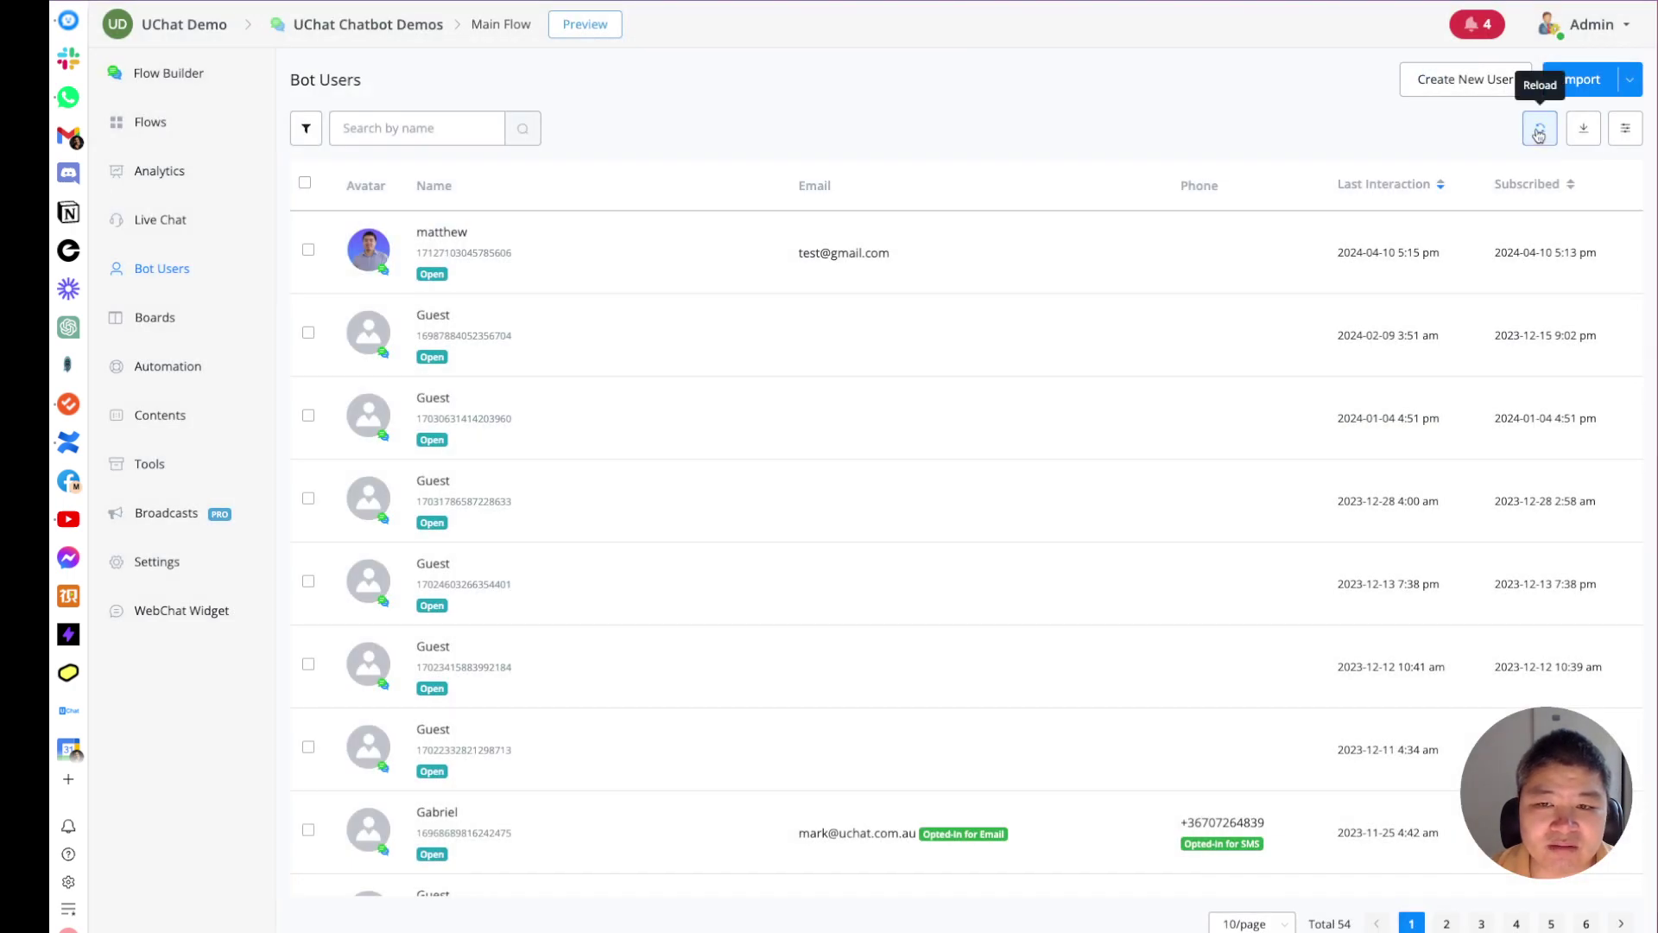
left_click(624, 250)
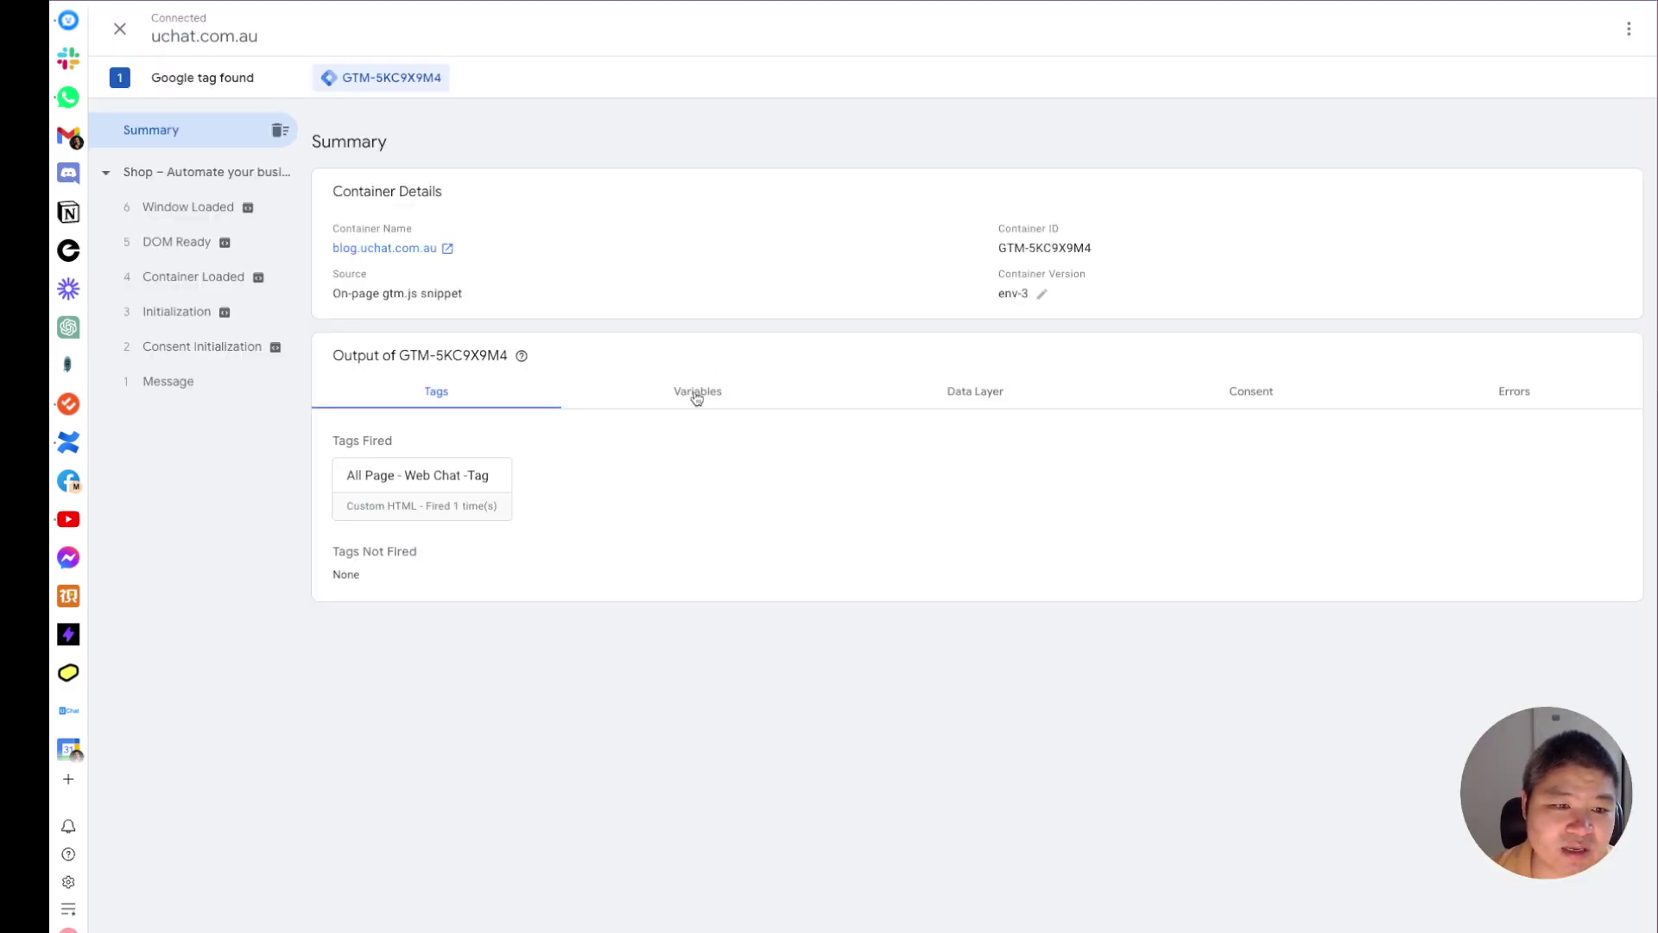
In Tag Assistant, inspect the Container Loaded event's variables and highlight the values of dlv_regiDate and dlv_userRole
left_click(691, 396)
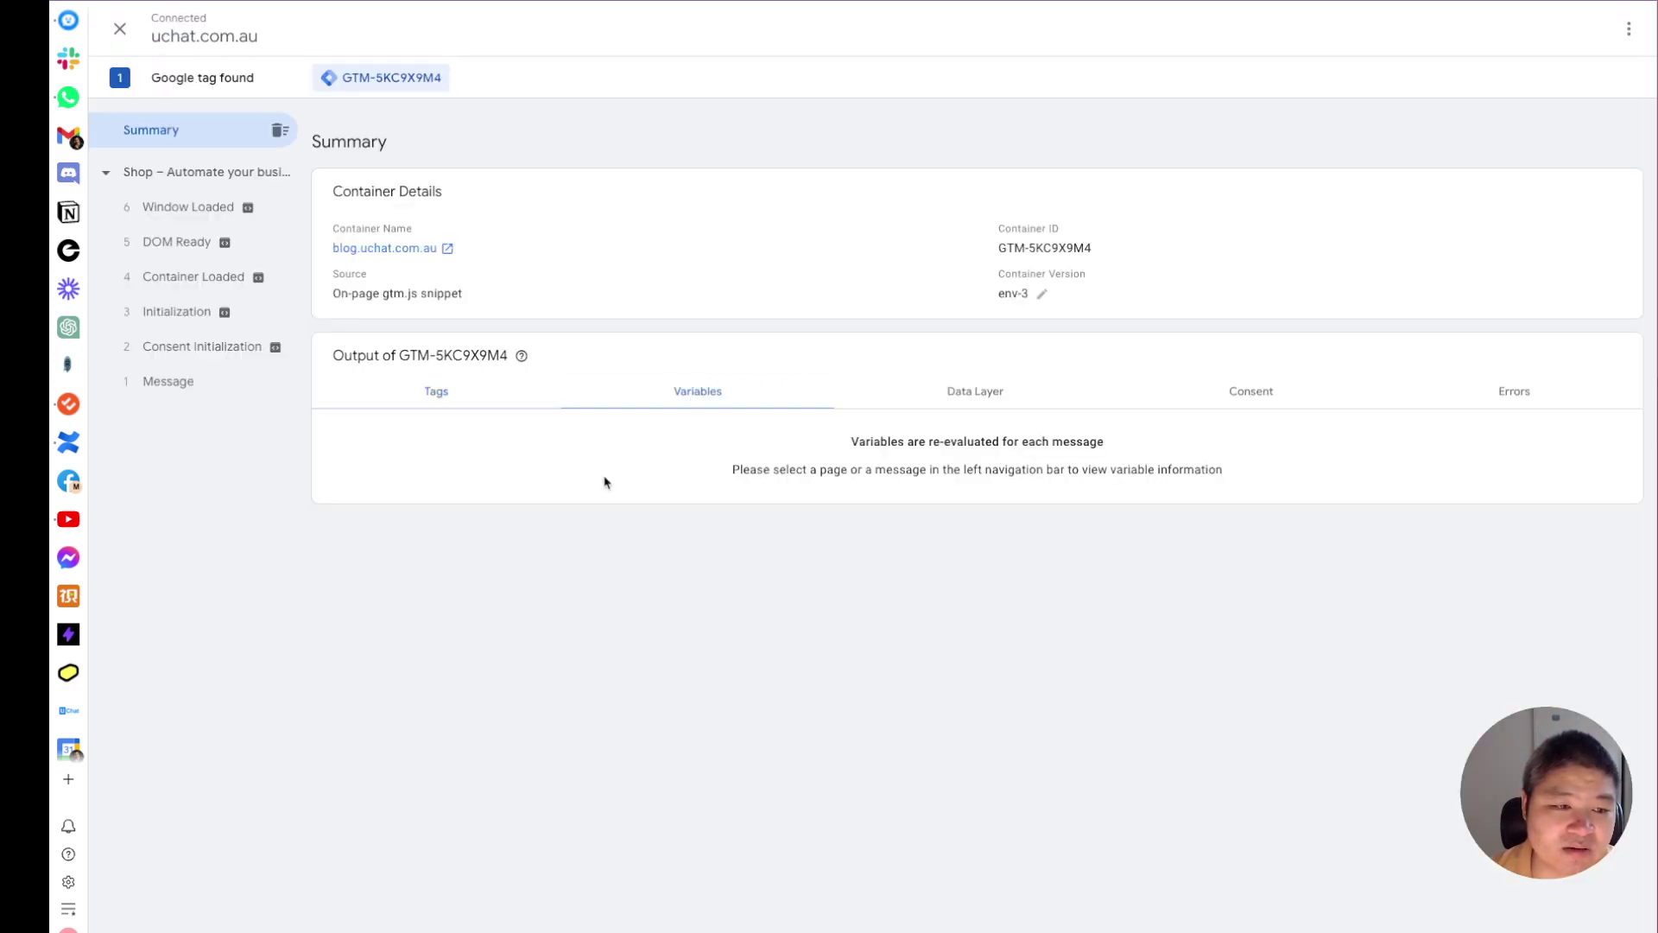
left_click(450, 396)
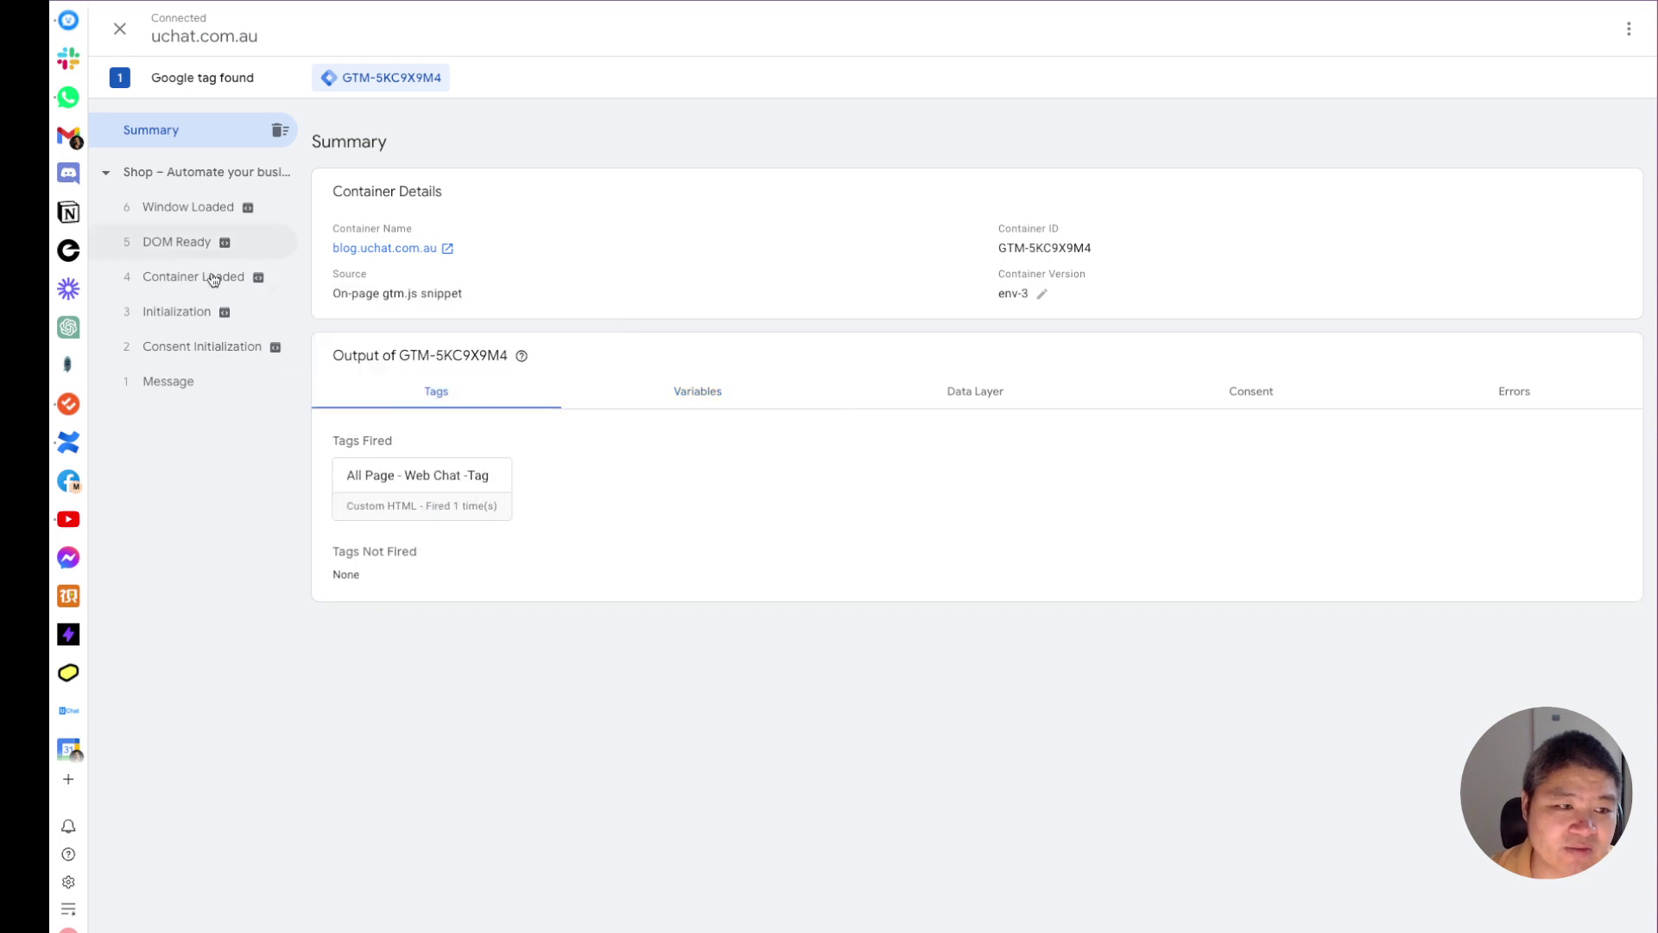
left_click(177, 242)
left_click(181, 276)
left_click(726, 326)
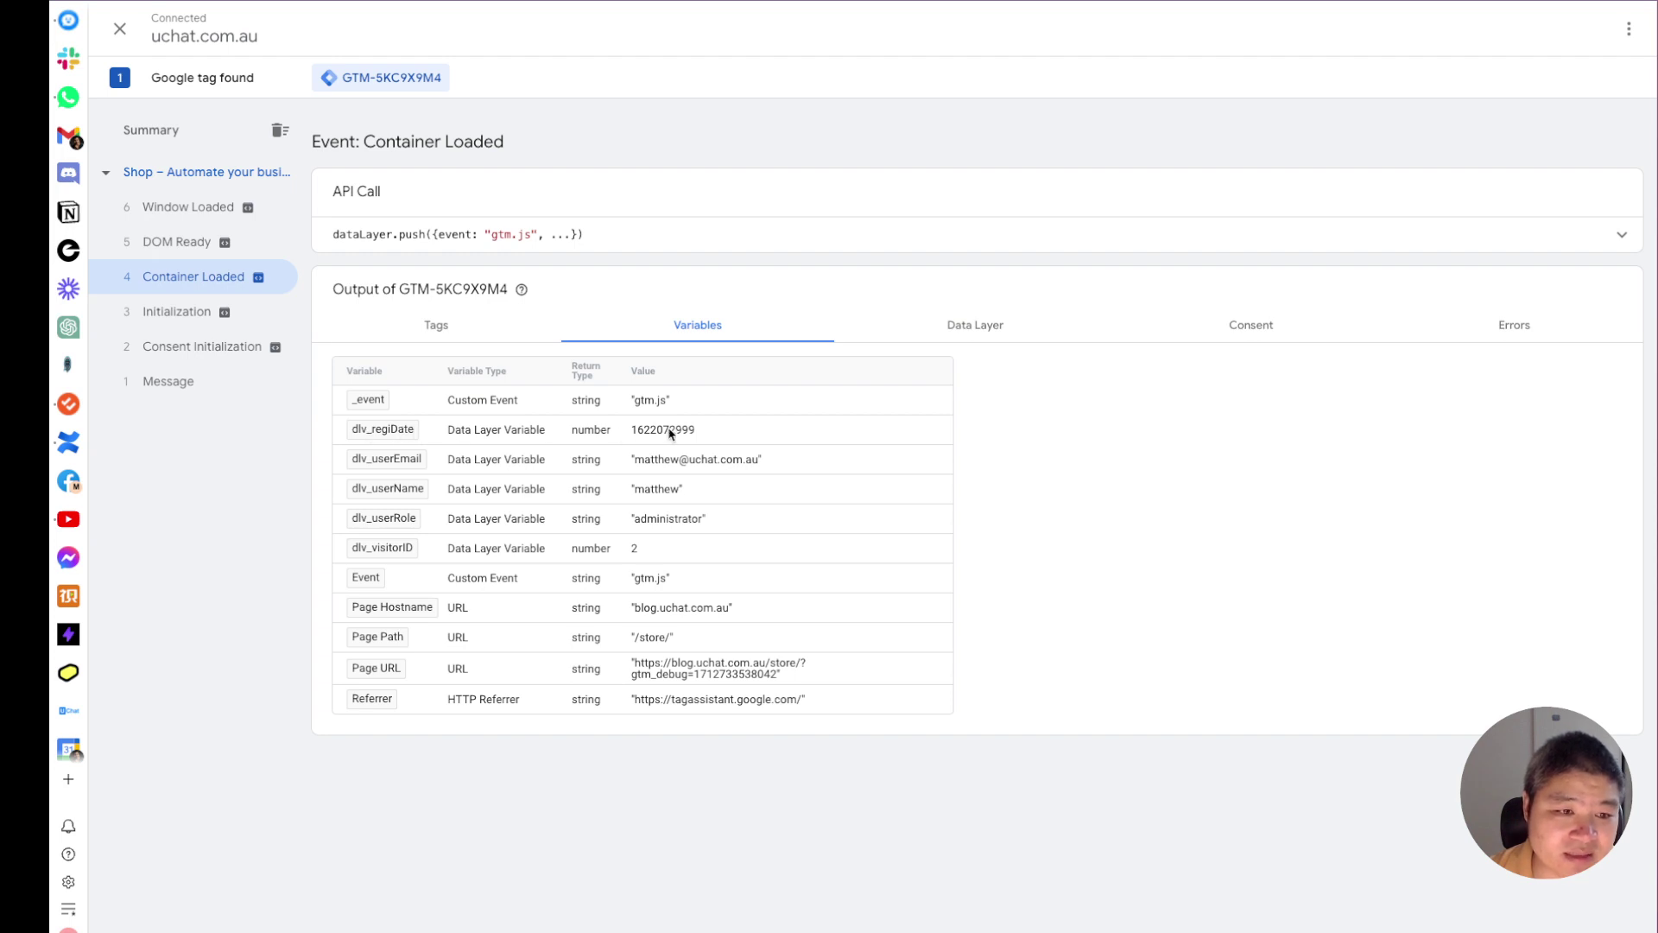
left_click_drag(631, 429, 696, 434)
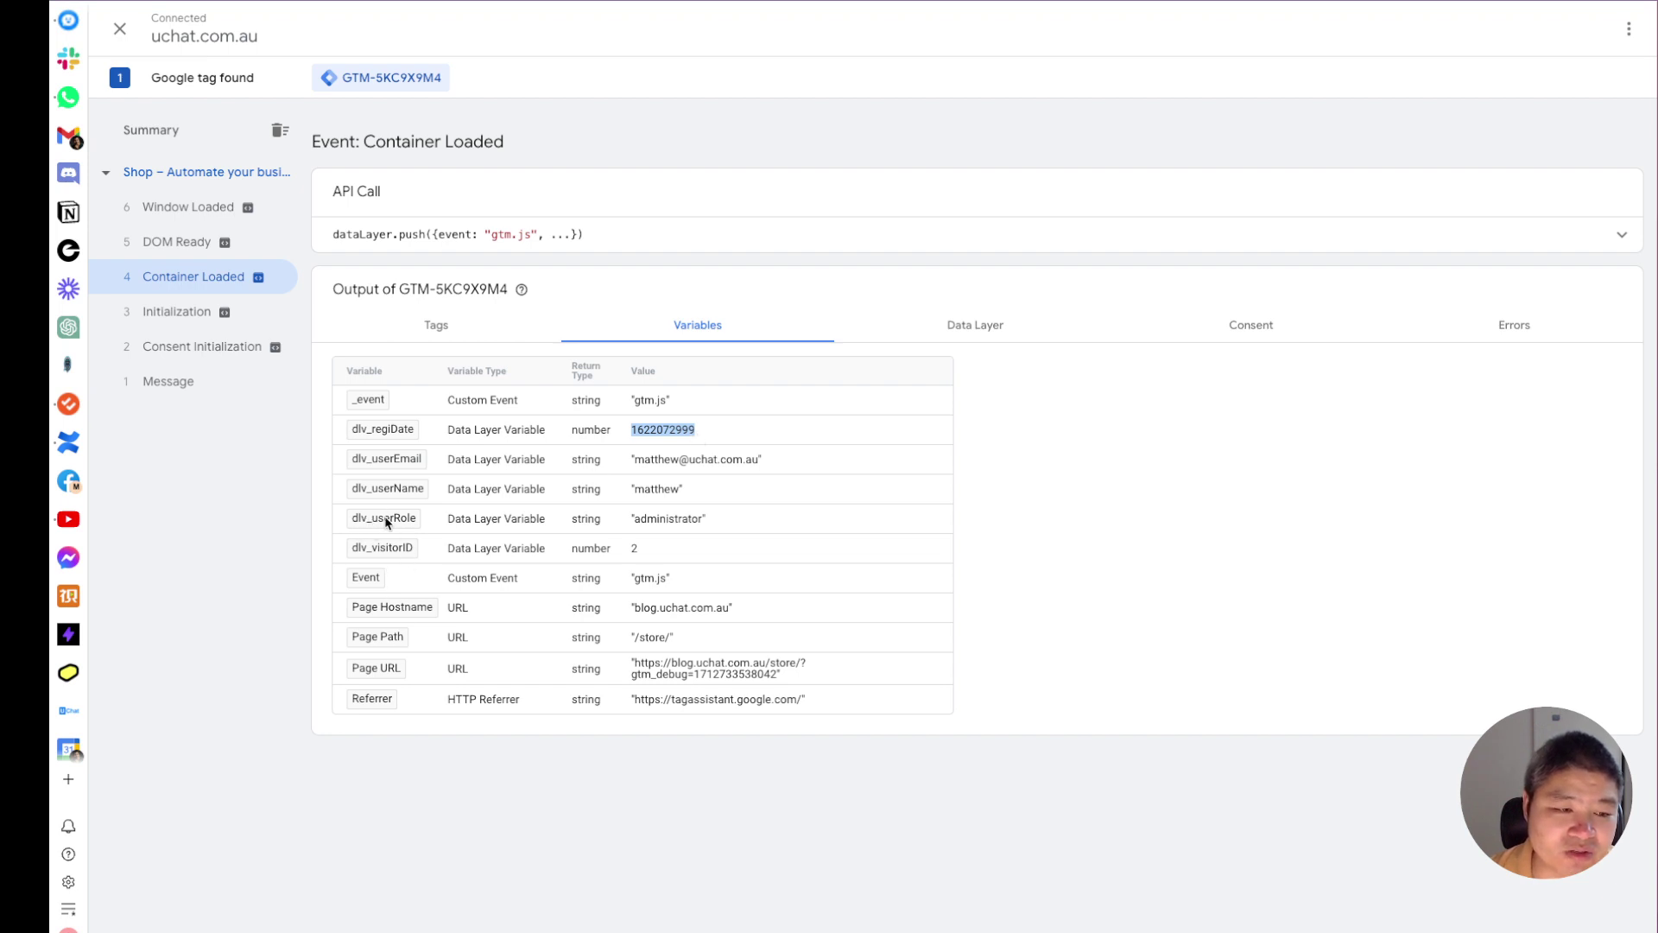
left_click_drag(704, 522, 664, 522)
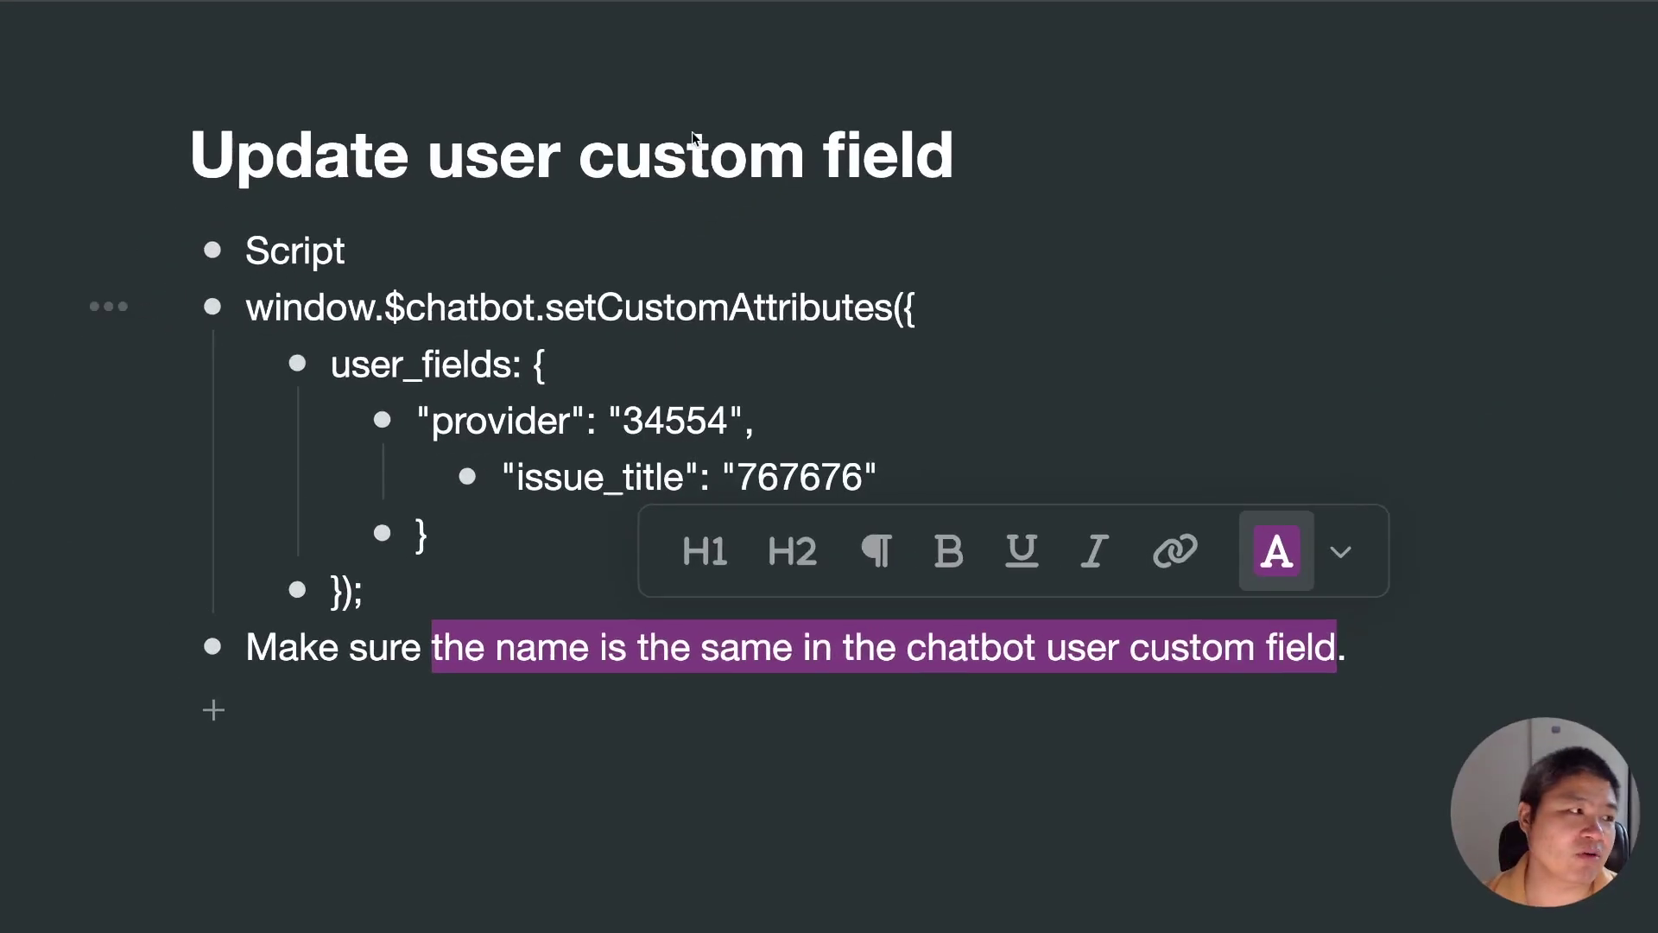
Return from the Update user custom field notes to the top-level "Pre fill user data for the web Chat" page
key("super+bracketleft")
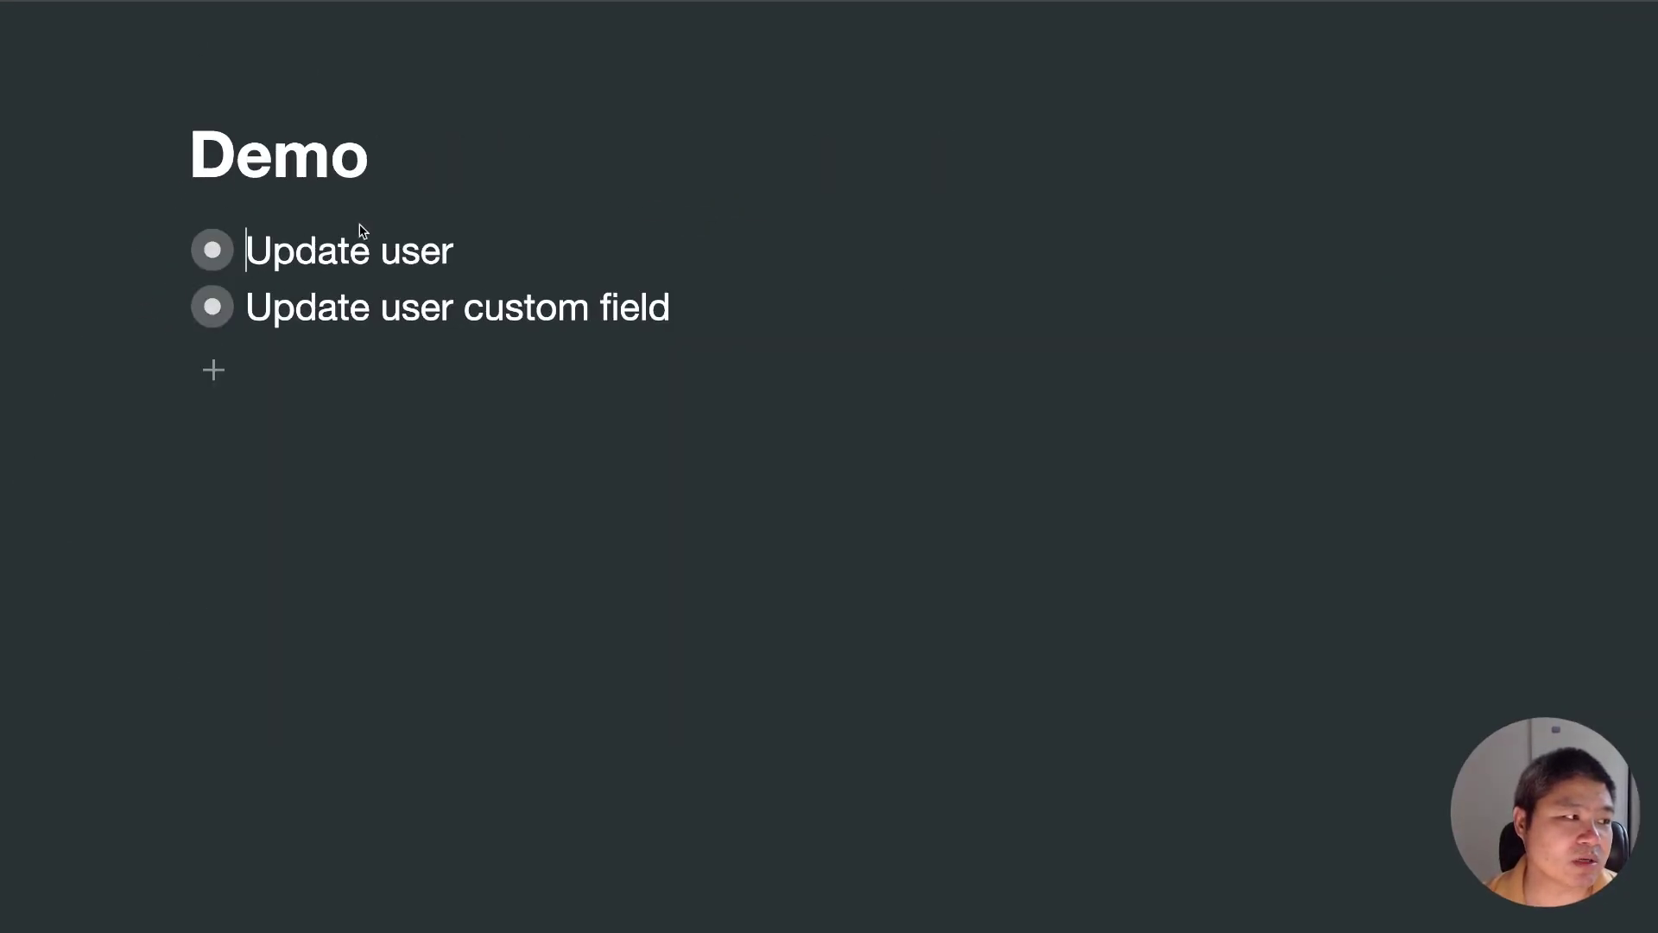
key("super+bracketleft")
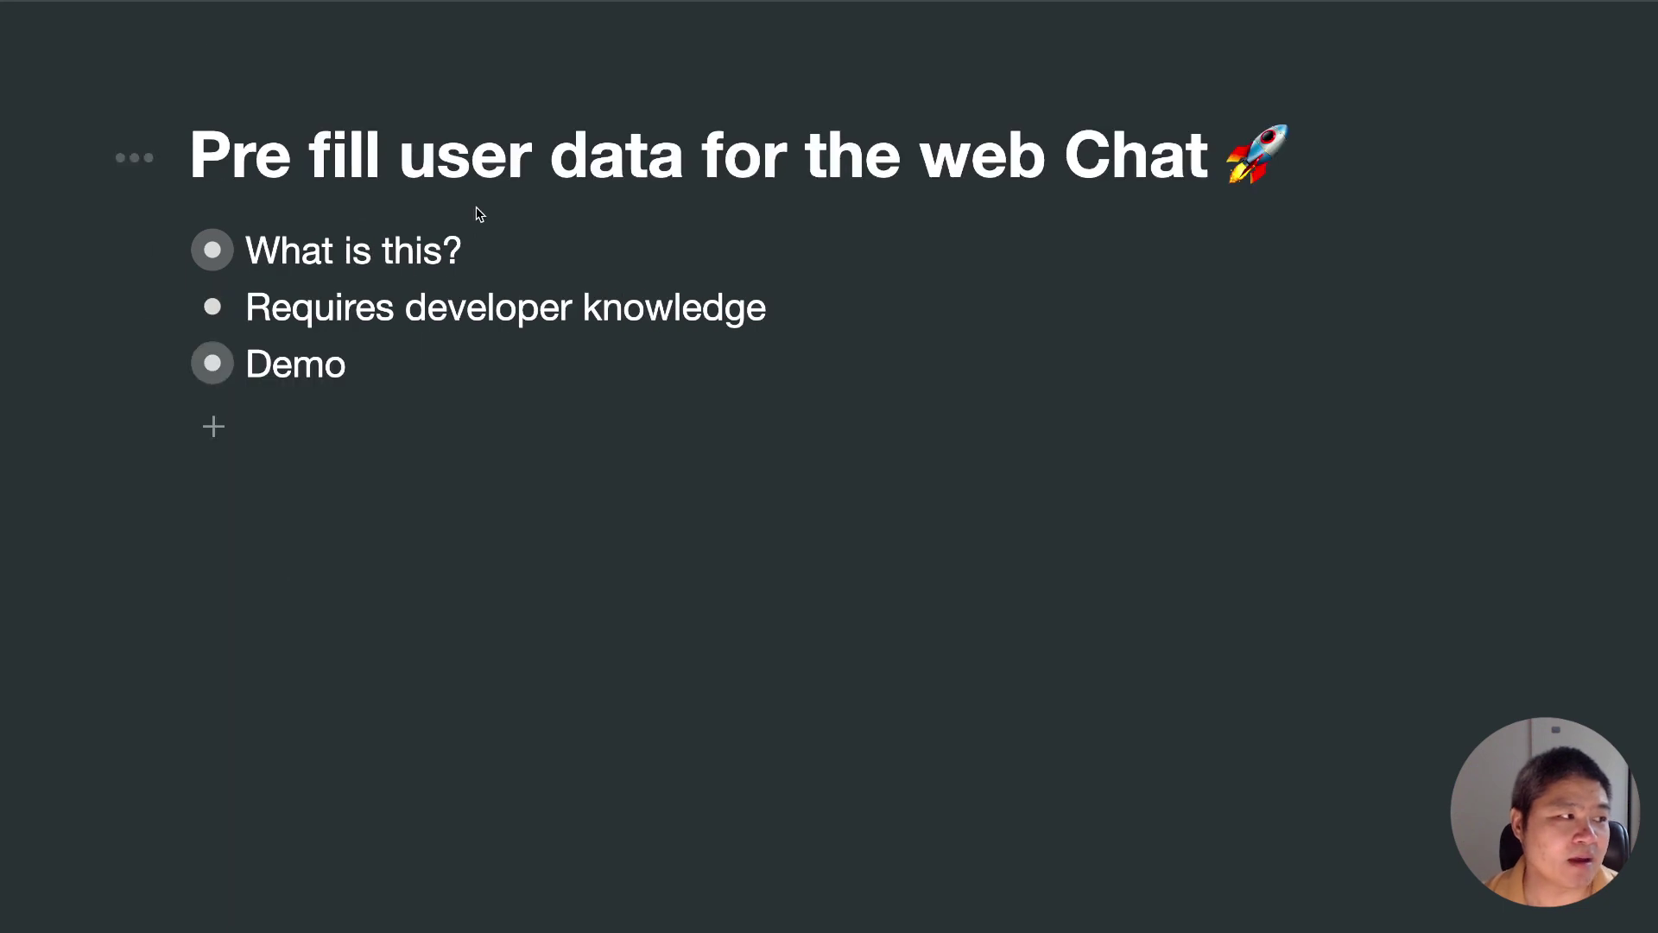